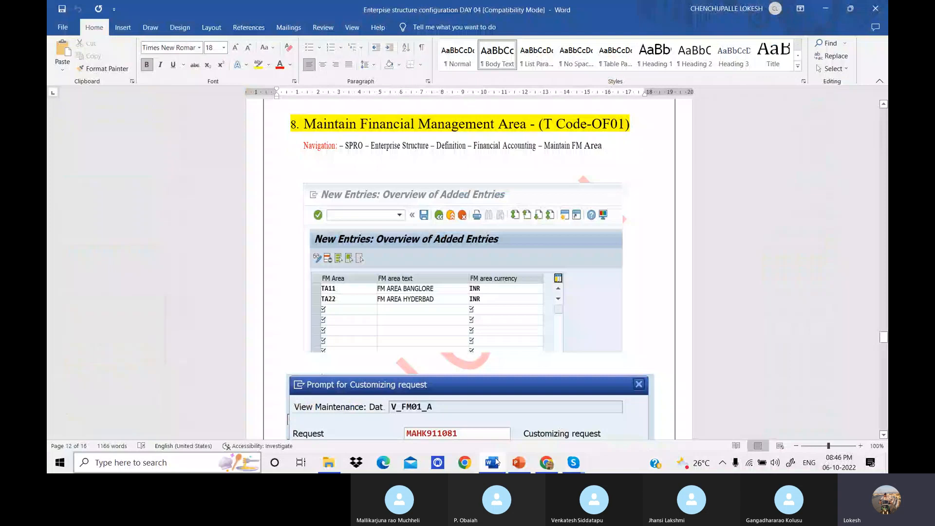
Review the notes on assigning consolidation business areas (OBB6) and defining the business functional area (FM_FUNCTION).
{"action": "scroll", "coordinate": [549, 217], "scroll_direction": "up", "scroll_amount": 20}
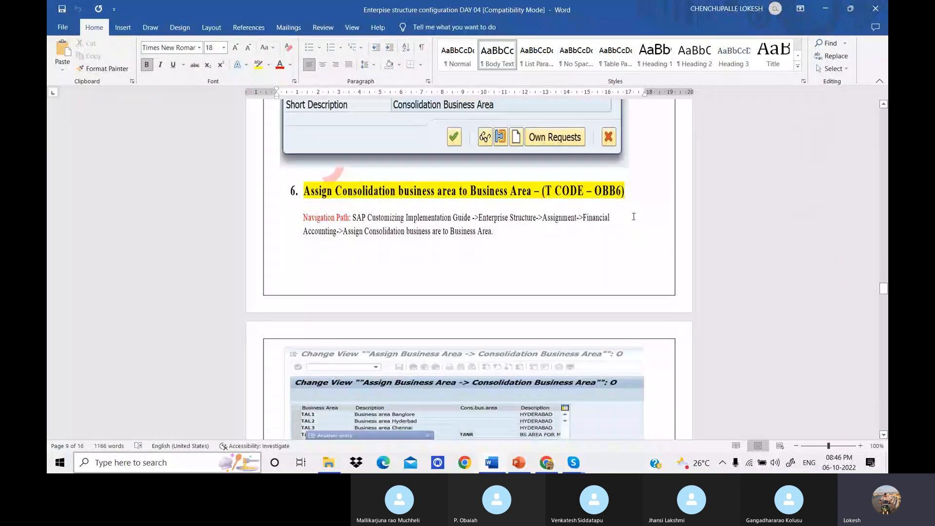
{"action": "scroll", "coordinate": [633, 216], "scroll_direction": "down", "scroll_amount": 3}
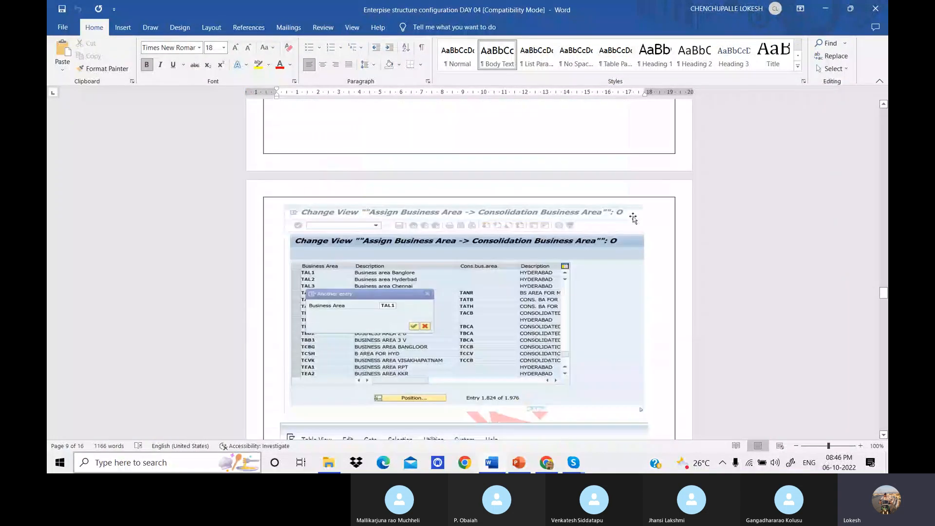
{"action": "scroll", "coordinate": [633, 217], "scroll_direction": "down", "scroll_amount": 3}
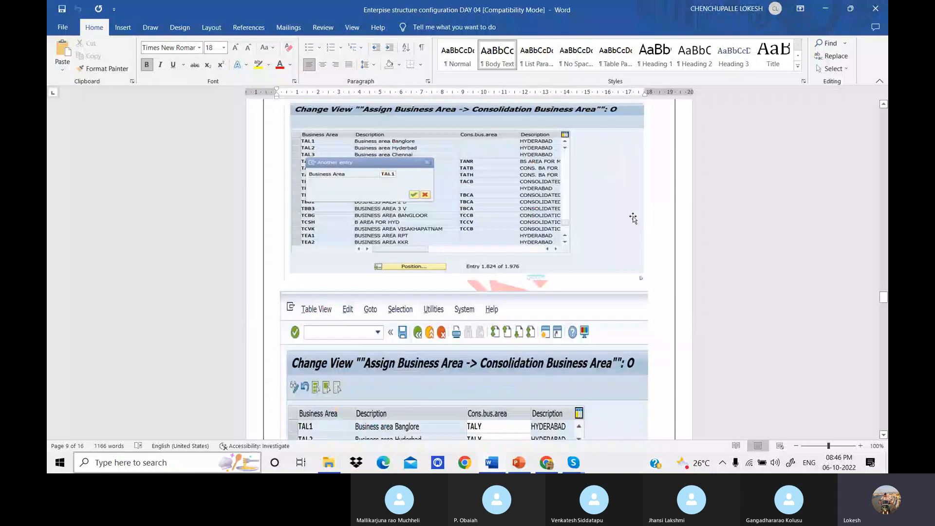
{"action": "scroll", "coordinate": [633, 218], "scroll_direction": "down", "scroll_amount": 5}
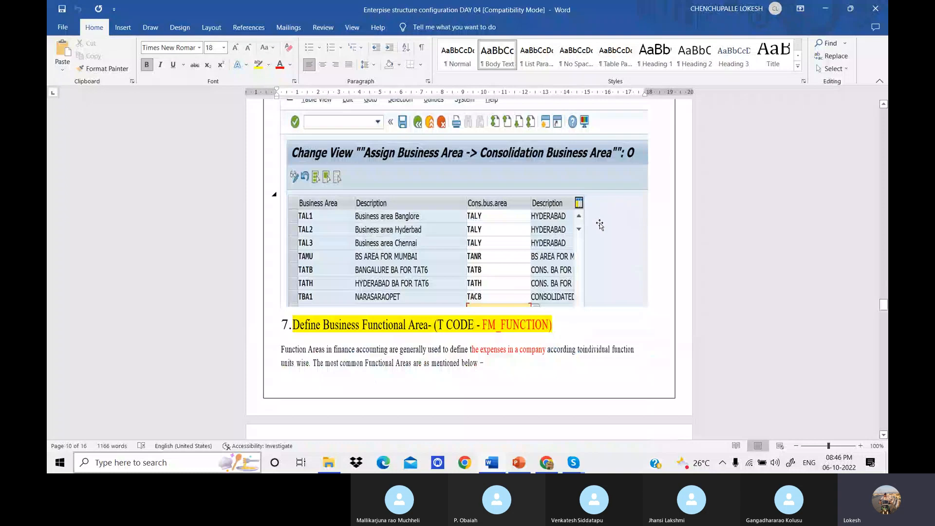
{"action": "scroll", "coordinate": [600, 224], "scroll_direction": "down", "scroll_amount": 2}
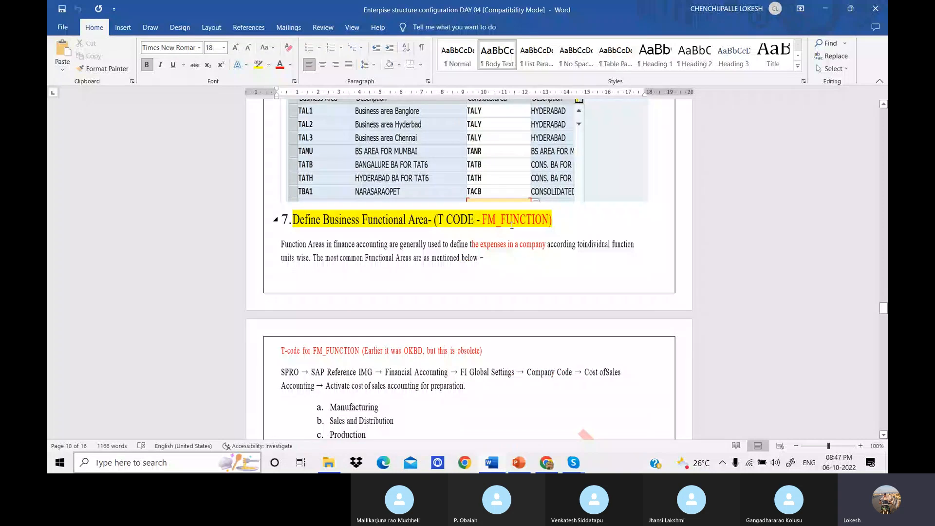
{"action": "scroll", "coordinate": [493, 327], "scroll_direction": "down", "scroll_amount": 1}
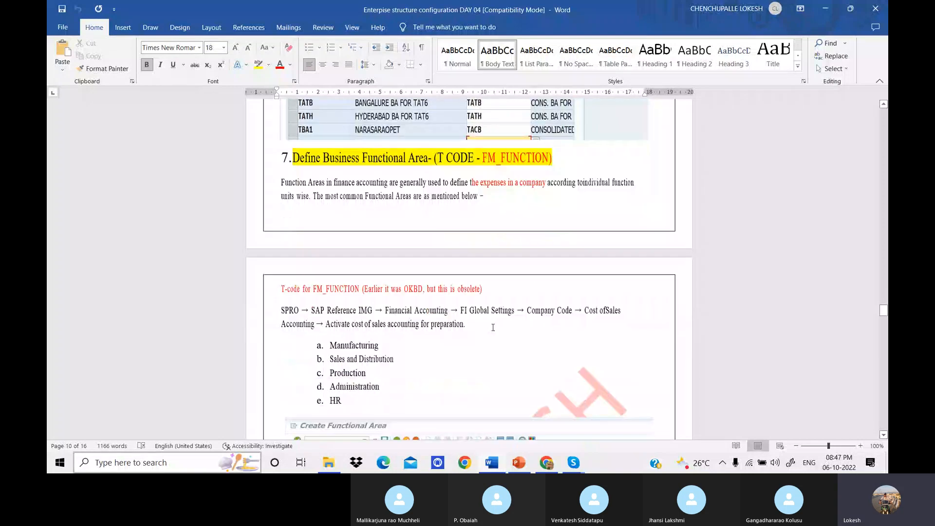
{"action": "scroll", "coordinate": [493, 328], "scroll_direction": "down", "scroll_amount": 1}
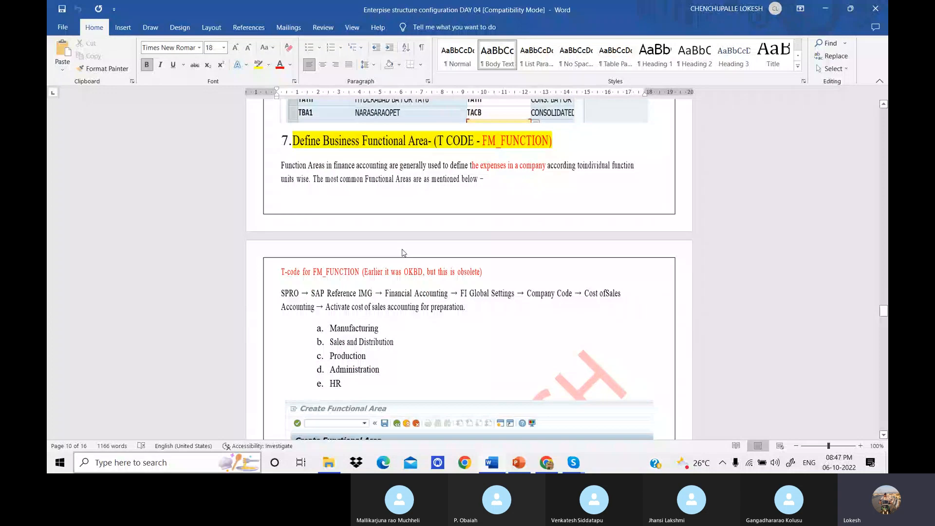
{"action": "scroll", "coordinate": [352, 316], "scroll_direction": "down", "scroll_amount": 1}
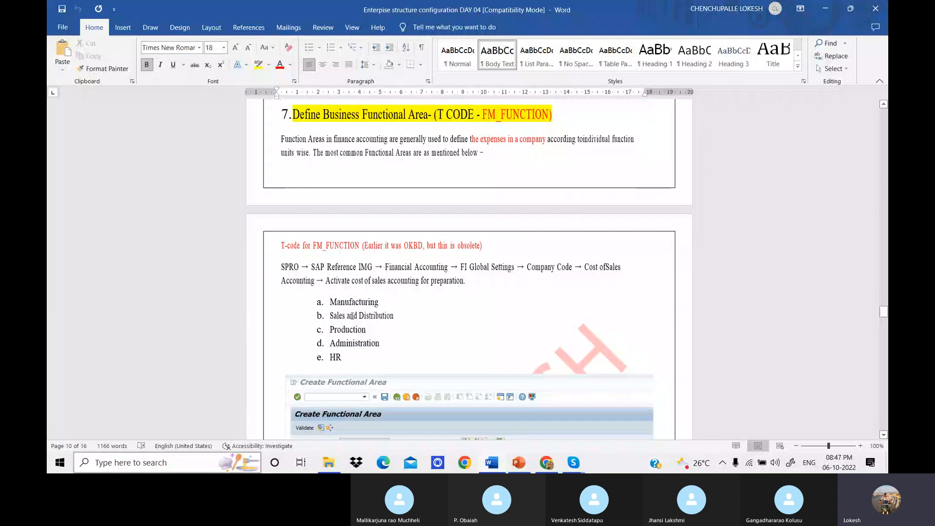
Examine the list of common functional areas and the Create Functional Area example in the notes.
{"action": "left_click_drag", "start_coordinate": [331, 302], "coordinate": [336, 347]}
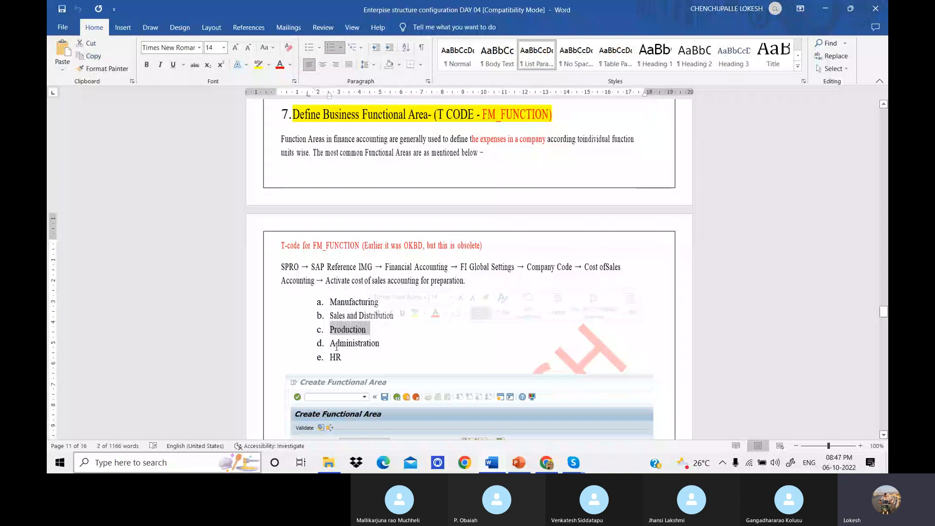
{"action": "left_click", "coordinate": [654, 305]}
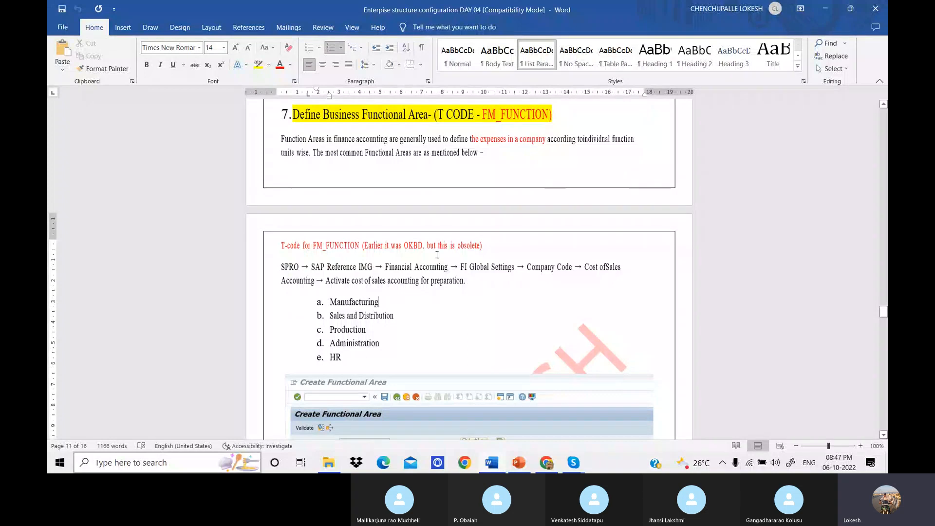
{"action": "scroll", "coordinate": [502, 250], "scroll_direction": "down", "scroll_amount": 1}
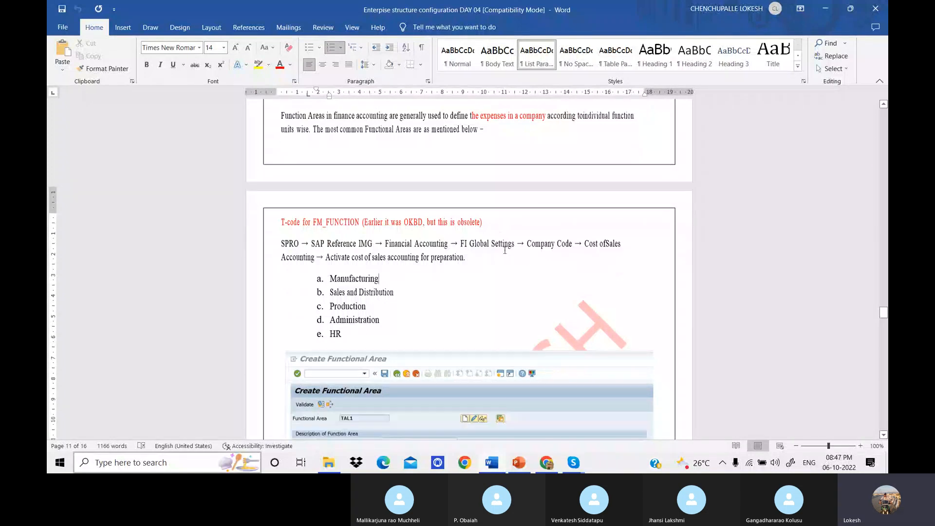
{"action": "scroll", "coordinate": [504, 250], "scroll_direction": "down", "scroll_amount": 3}
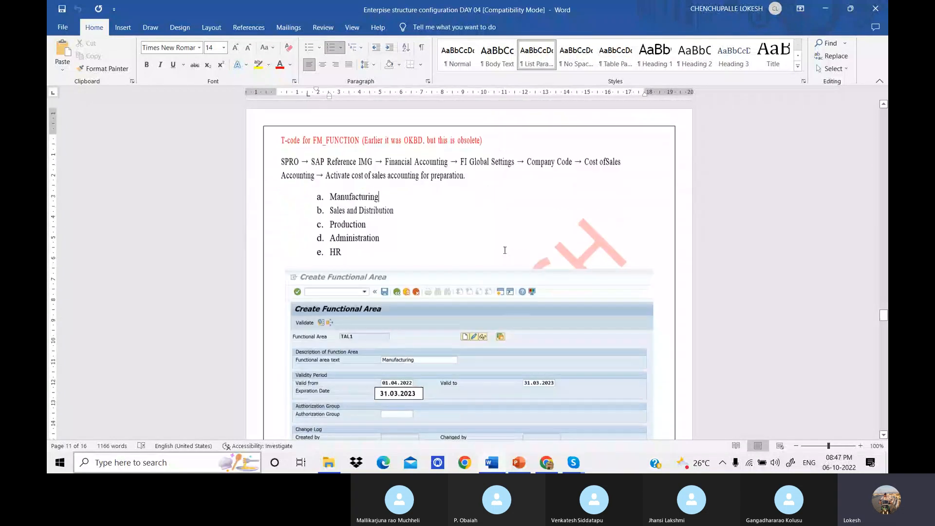
{"action": "scroll", "coordinate": [505, 250], "scroll_direction": "down", "scroll_amount": 2}
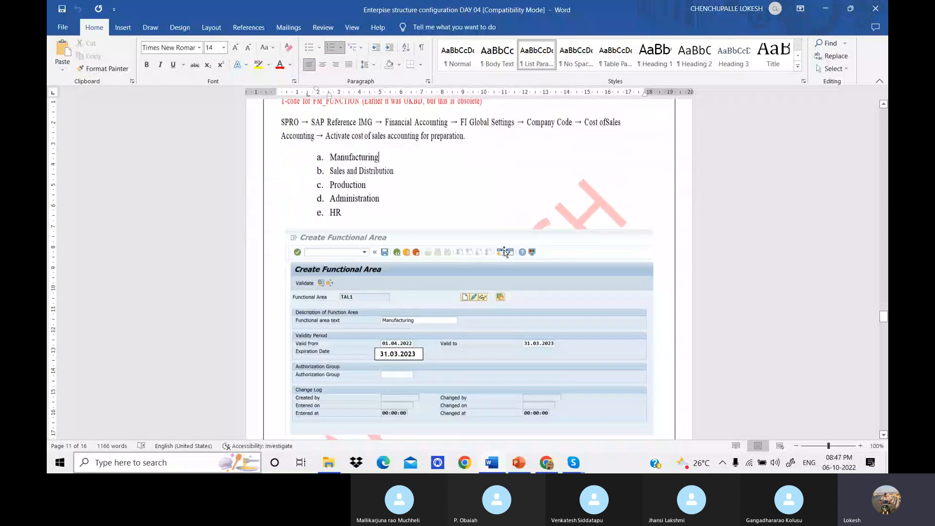
{"action": "scroll", "coordinate": [505, 253], "scroll_direction": "down", "scroll_amount": 1}
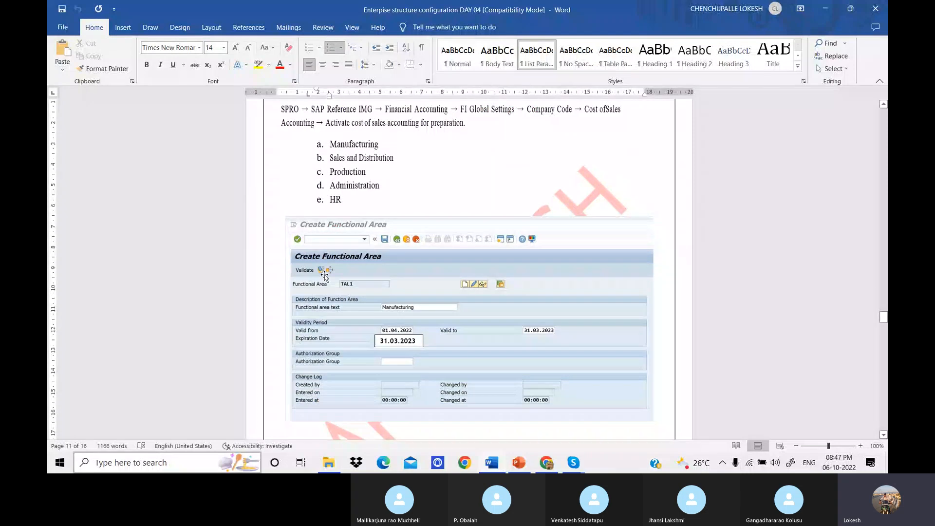
{"action": "scroll", "coordinate": [409, 243], "scroll_direction": "down", "scroll_amount": 2}
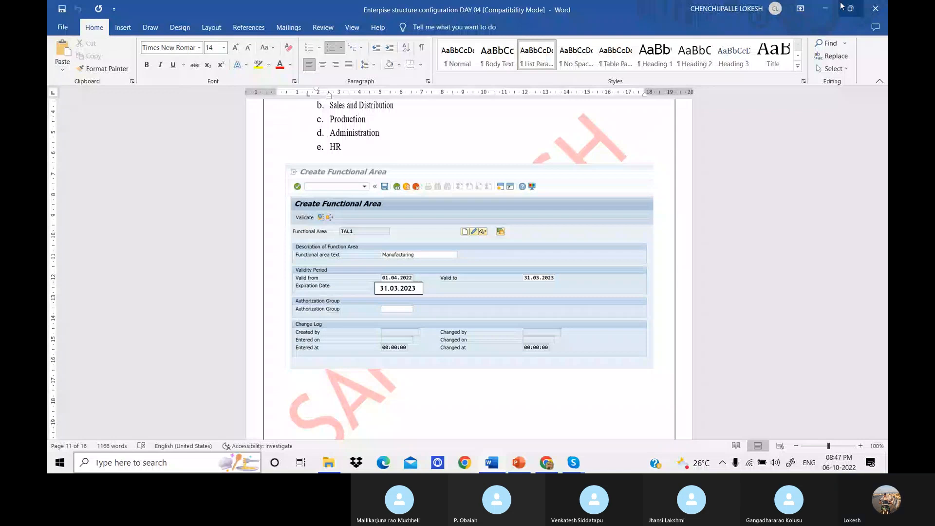
Switch to SAP and log on to client 800 with the user ID and the account password.
{"action": "left_click", "coordinate": [825, 8]}
{"action": "double_click", "coordinate": [111, 129]}
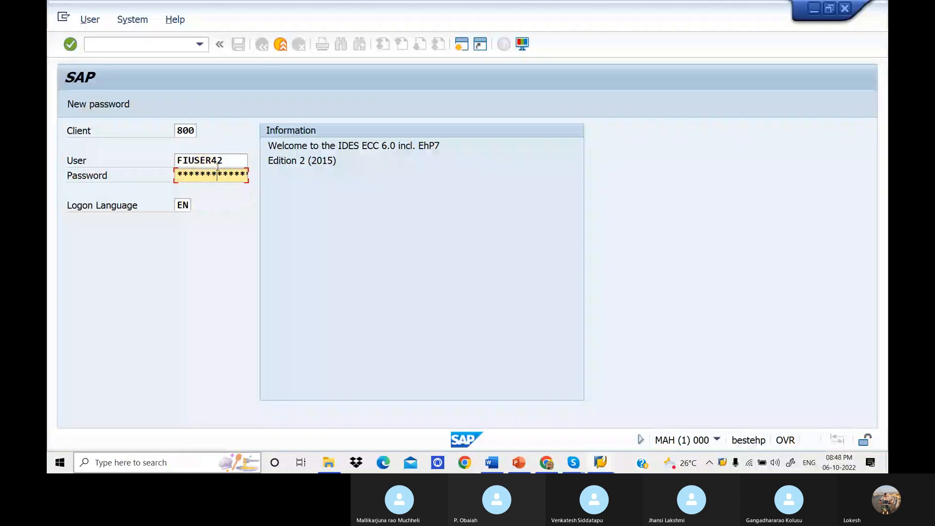
{"action": "key", "text": "Return"}
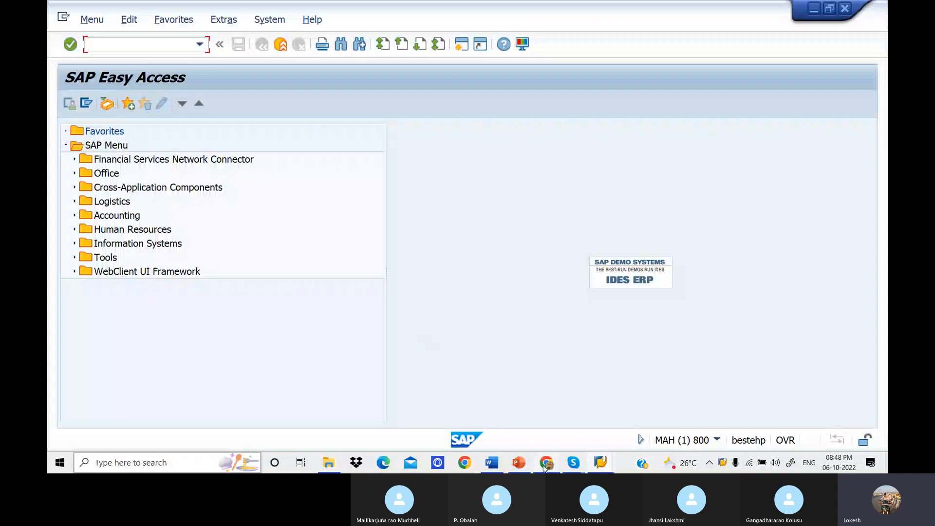
Copy the transaction code FM_FUNCTION from the Word notes and run it in SAP.
{"action": "left_click", "coordinate": [491, 463]}
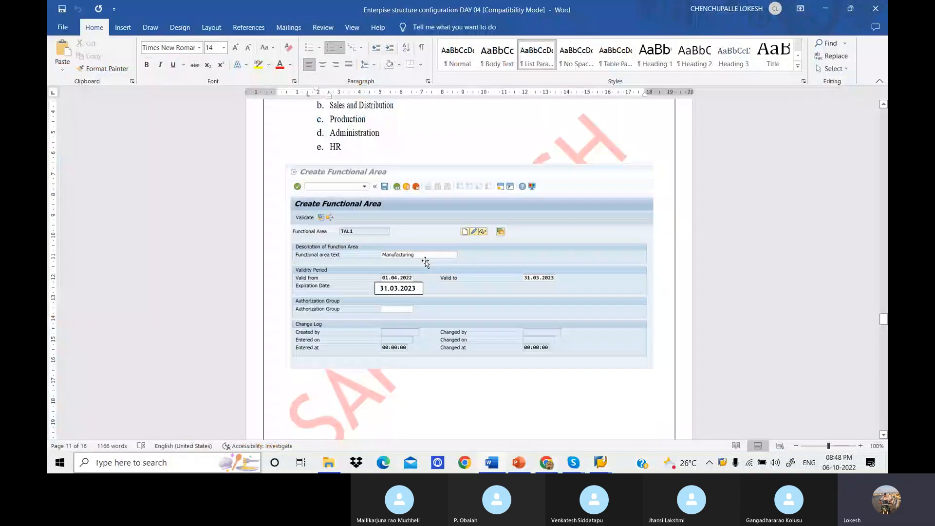
{"action": "scroll", "coordinate": [426, 263], "scroll_direction": "up", "scroll_amount": 5}
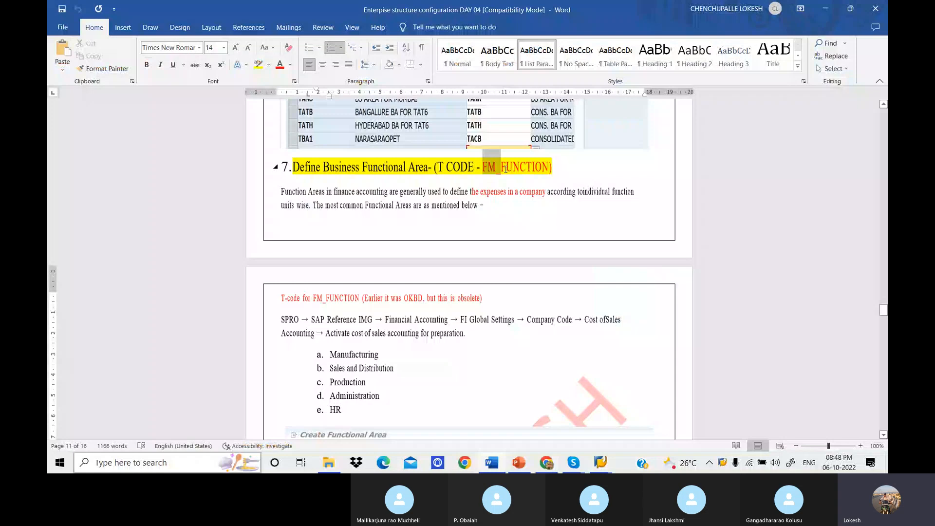
{"action": "key", "text": "alt+Tab"}
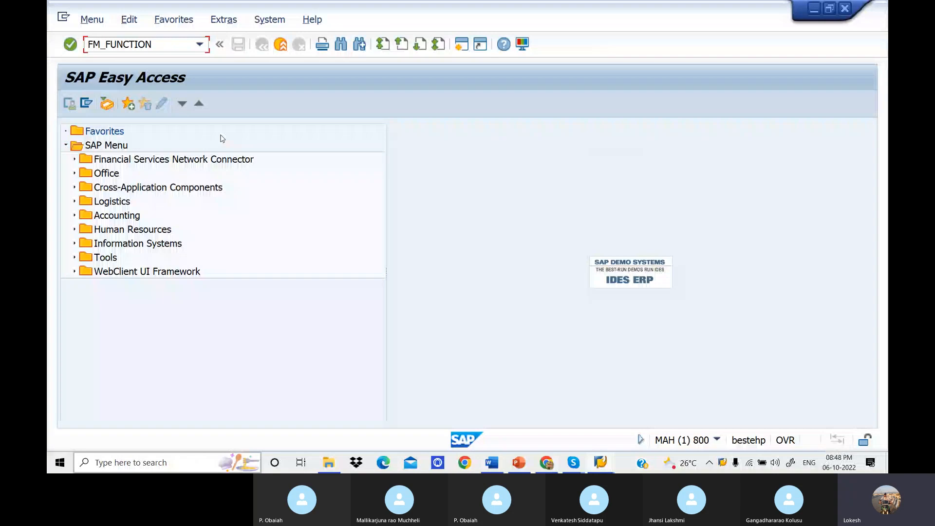
{"action": "key", "text": "Return"}
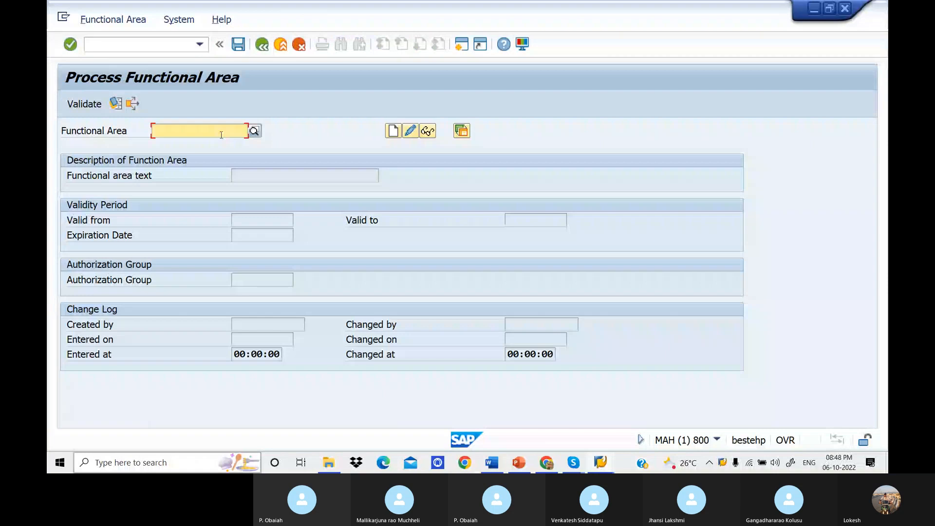
Check the participants in the Skype call window and return to the SAP functional area screen.
{"action": "left_click", "coordinate": [600, 462]}
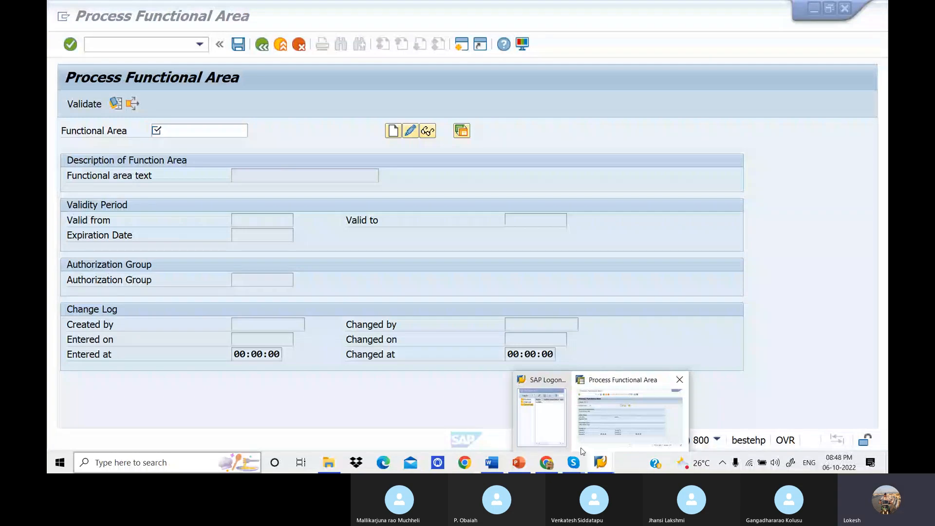
{"action": "left_click", "coordinate": [573, 462]}
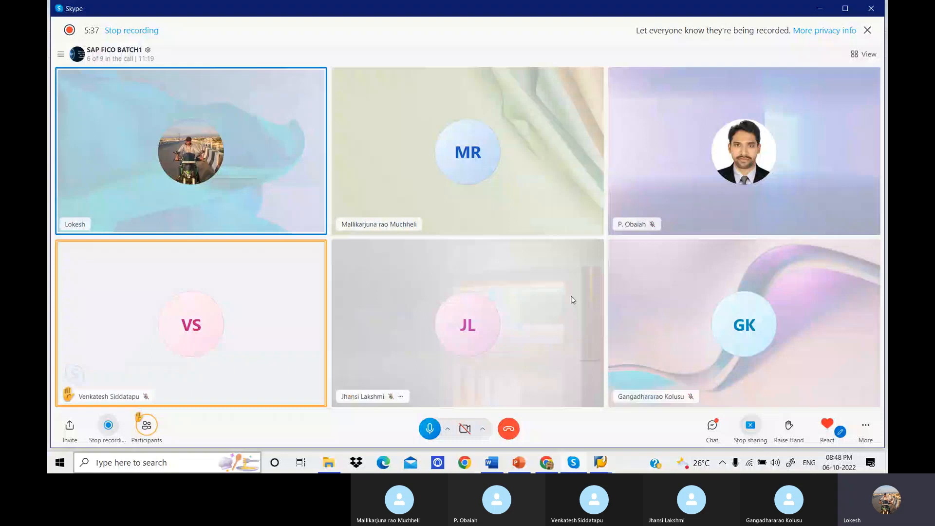
{"action": "key", "text": "alt+Tab"}
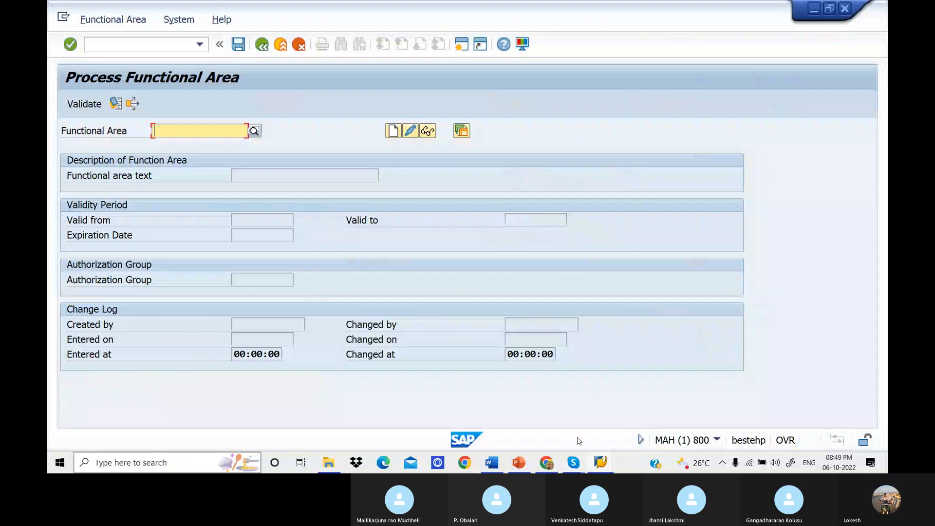
{"action": "left_click", "coordinate": [578, 466]}
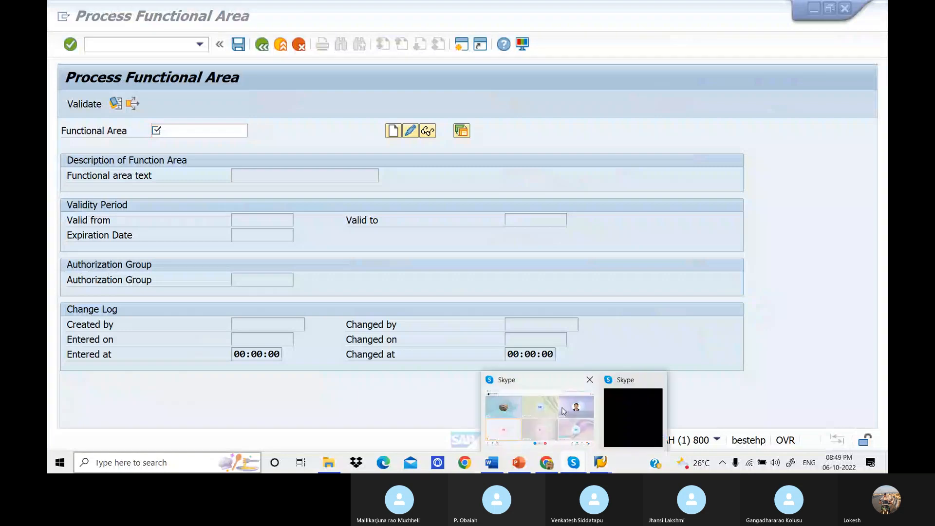
{"action": "left_click", "coordinate": [564, 412]}
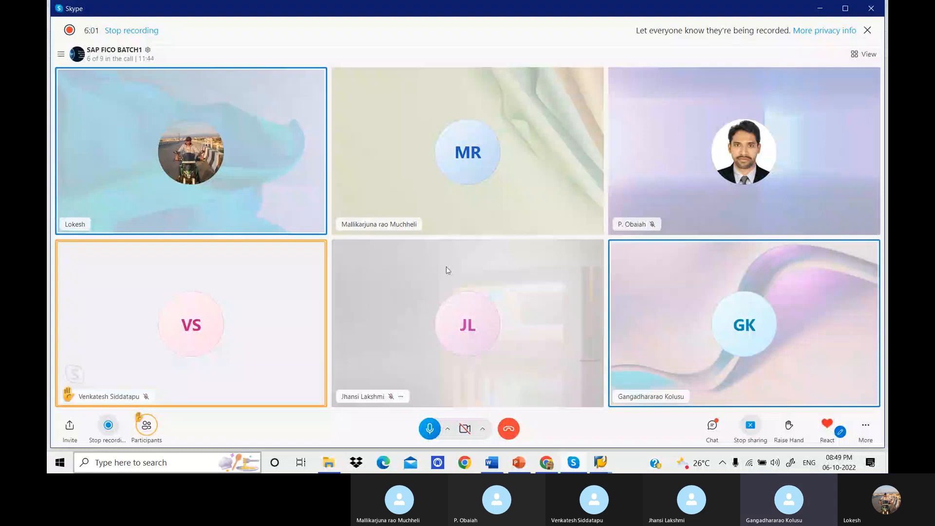
{"action": "left_click", "coordinate": [529, 436]}
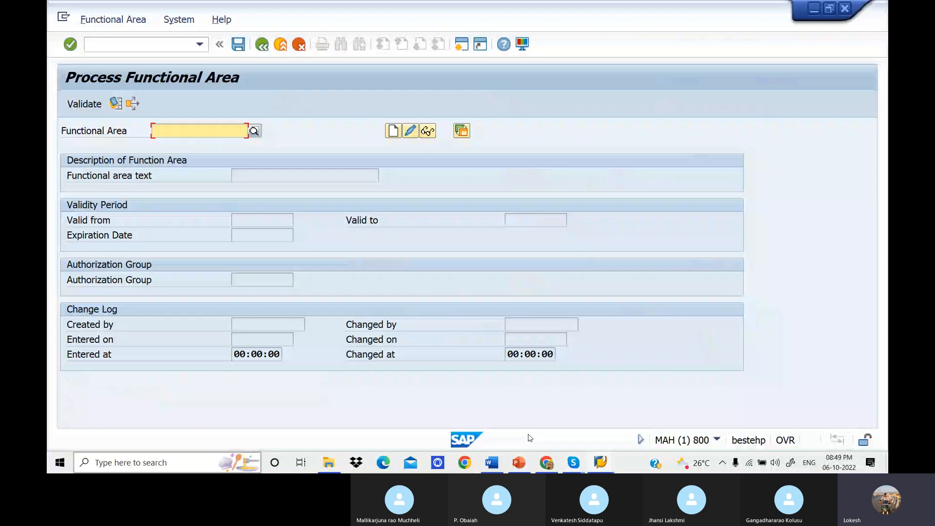
Try to create a functional area named Manufacturing in SAP, copying the name from the Word notes without its list letter.
{"action": "left_click", "coordinate": [492, 463]}
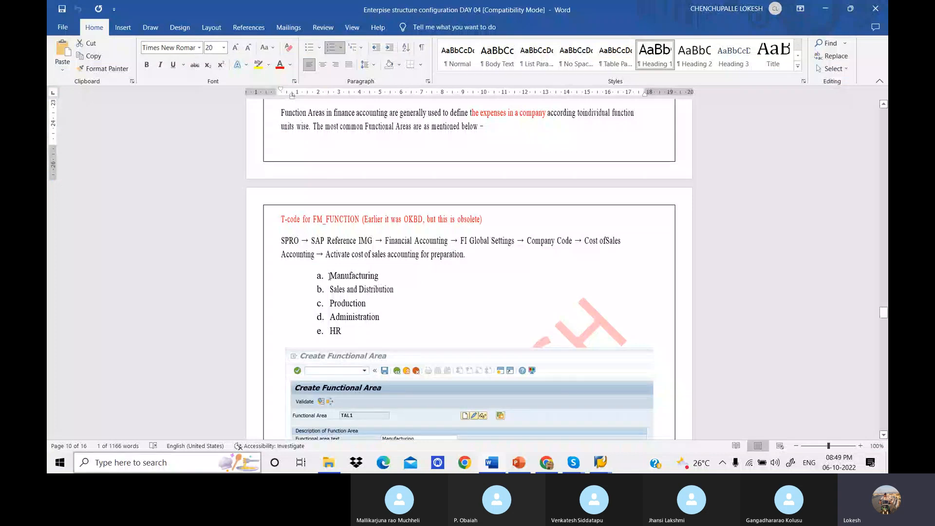
{"action": "double_click", "coordinate": [379, 274]}
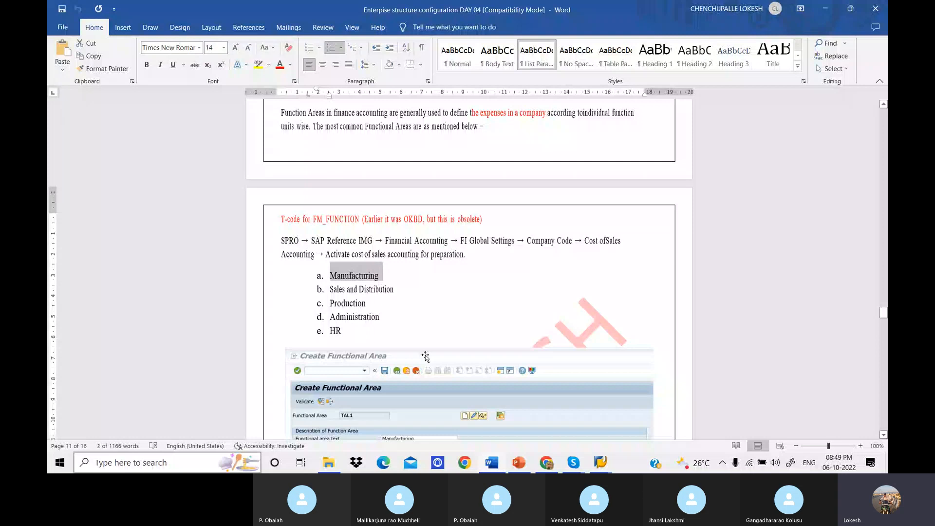
{"action": "left_click", "coordinate": [602, 463]}
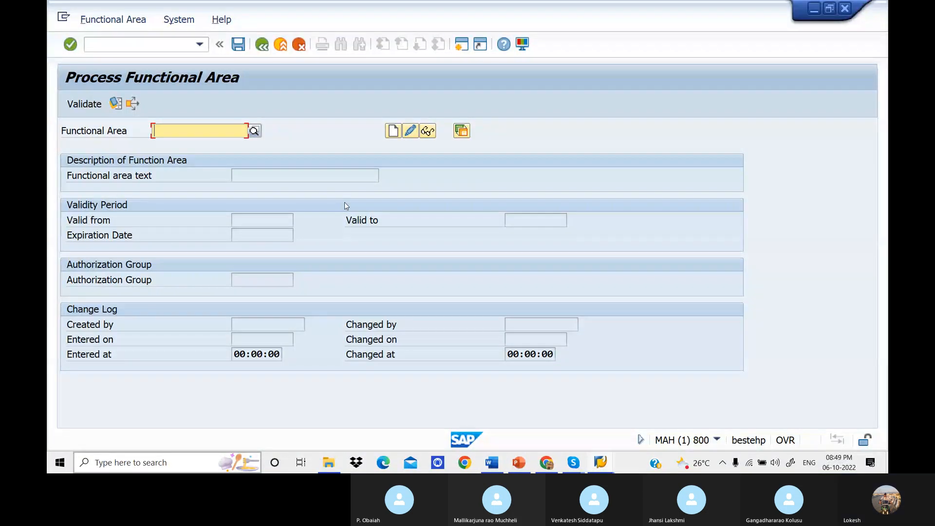
{"action": "type", "text": "a. Manufacturing"}
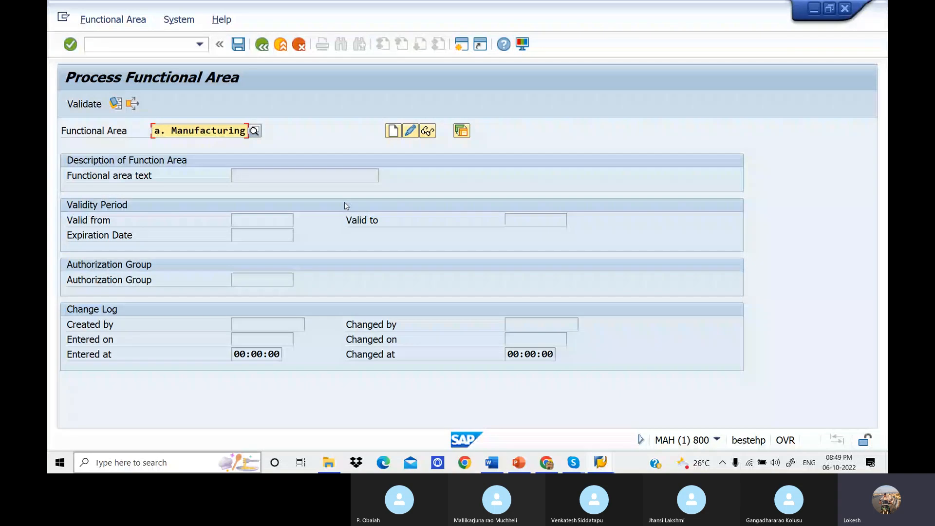
{"action": "left_click", "coordinate": [171, 131]}
{"action": "key", "text": "BackSpace"}
{"action": "key", "text": "BackSpace"}
{"action": "key", "text": "BackSpace"}
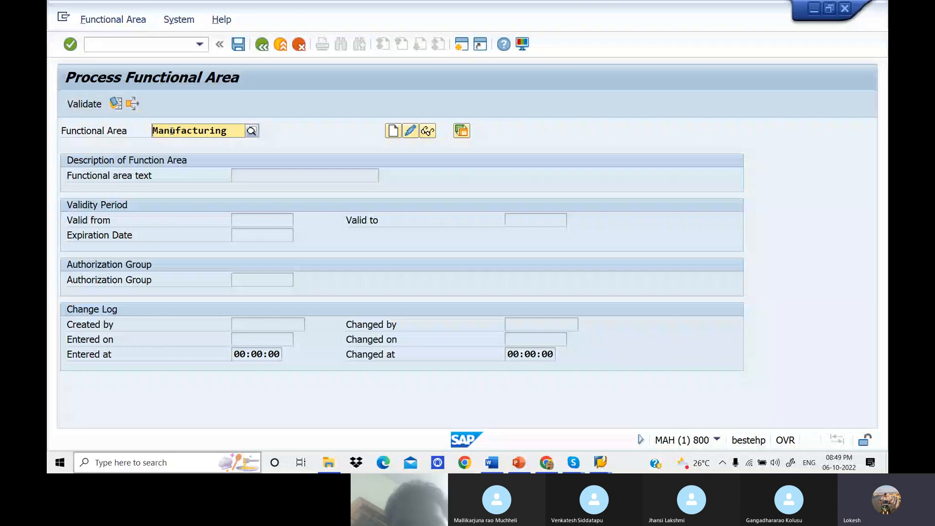
{"action": "key", "text": "Return"}
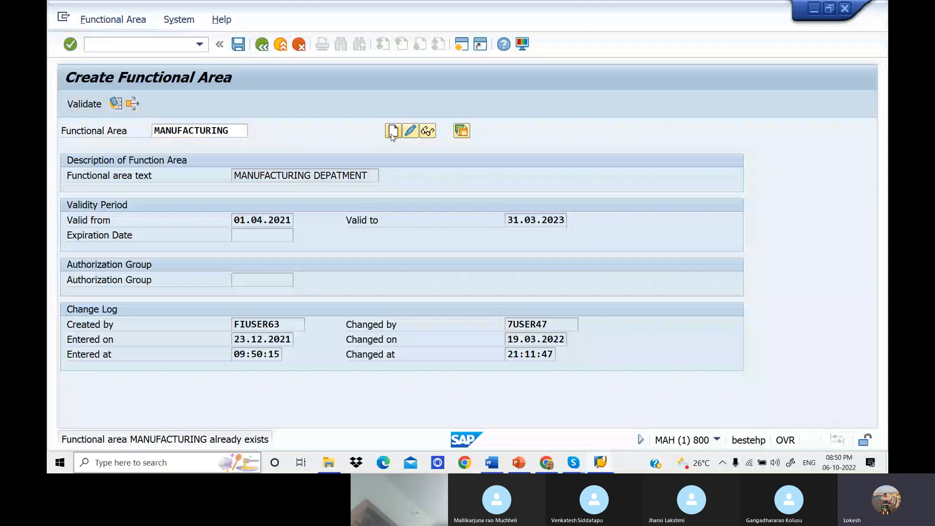
Replace the existing name with Manufacture and start creating a functional area under that key.
{"action": "left_click", "coordinate": [229, 131]}
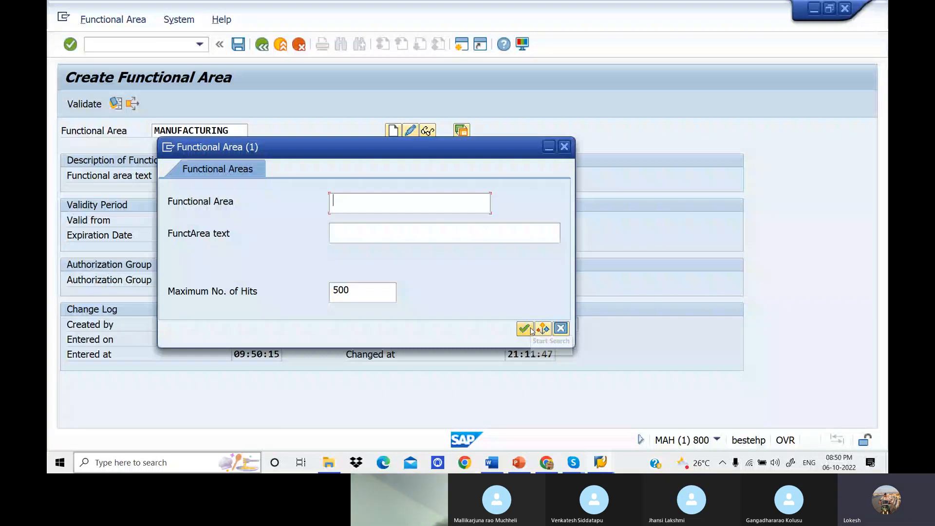
{"action": "left_click", "coordinate": [560, 328]}
{"action": "left_click", "coordinate": [238, 129]}
{"action": "key", "text": "BackSpace"}
{"action": "key", "text": "BackSpace"}
{"action": "key", "text": "BackSpace"}
{"action": "key", "text": "BackSpace"}
{"action": "key", "text": "BackSpace"}
{"action": "key", "text": "BackSpace"}
{"action": "key", "text": "BackSpace"}
{"action": "key", "text": "BackSpace"}
{"action": "key", "text": "BackSpace"}
{"action": "key", "text": "BackSpace"}
{"action": "key", "text": "BackSpace"}
{"action": "key", "text": "BackSpace"}
{"action": "key", "text": "BackSpace"}
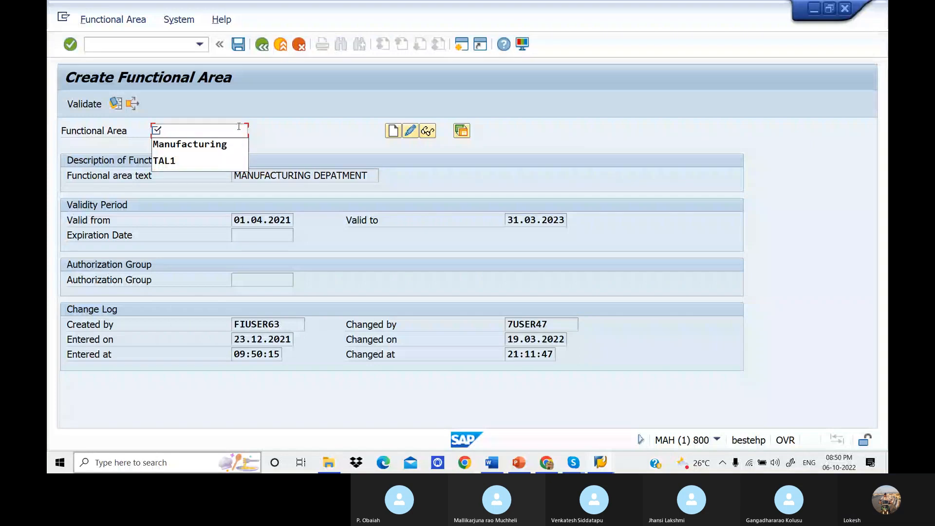
{"action": "left_click", "coordinate": [239, 127]}
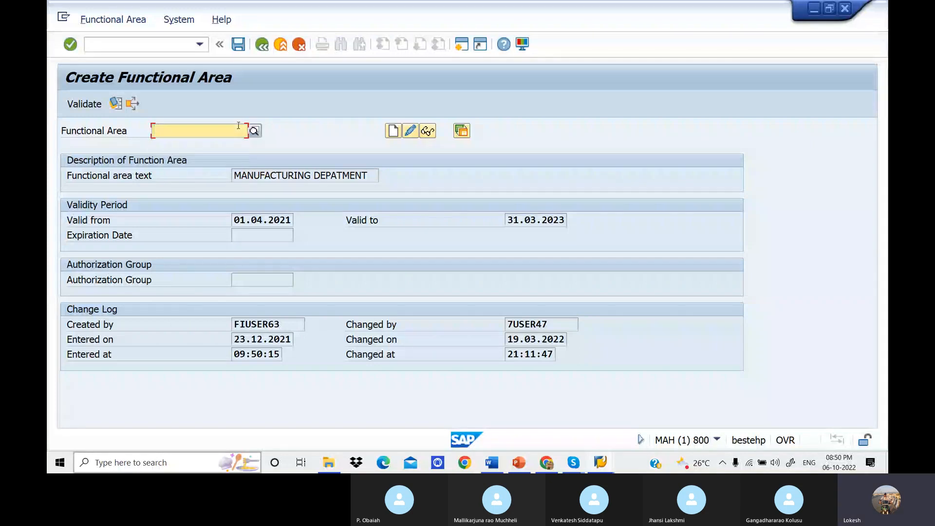
{"action": "type", "text": "m"}
{"action": "key", "text": "BackSpace"}
{"action": "type", "text": "Manu"}
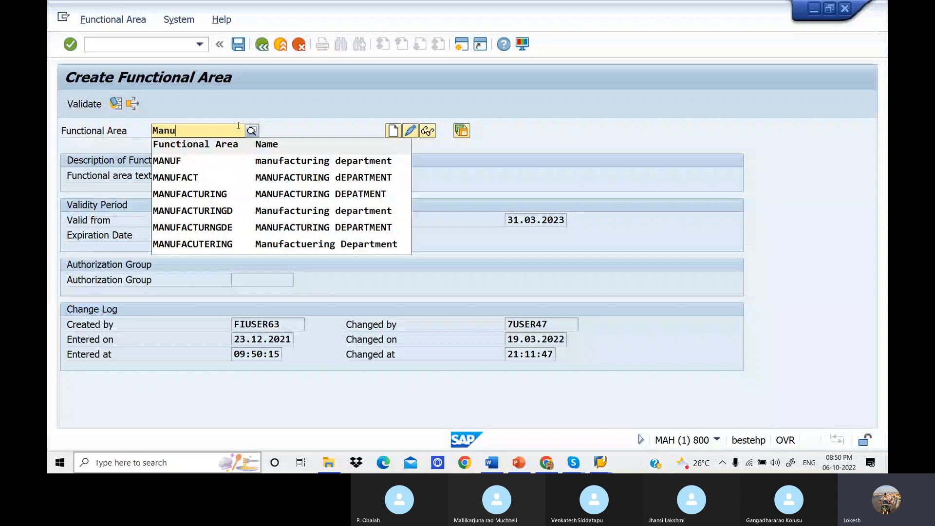
{"action": "type", "text": "facture"}
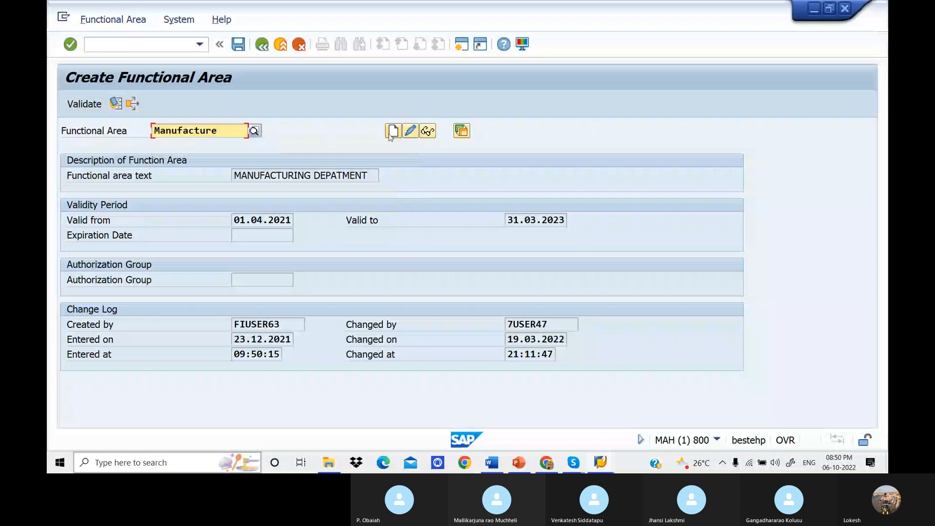
{"action": "left_click", "coordinate": [392, 131]}
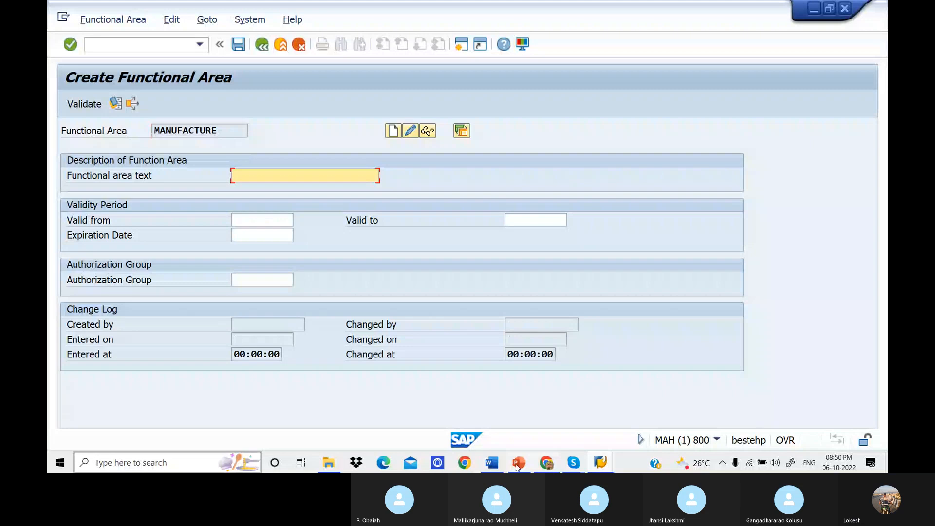
Check the sample functional area screen in the Word notes, return to SAP and enter MANUFACTURING as the functional area text.
{"action": "left_click", "coordinate": [493, 463]}
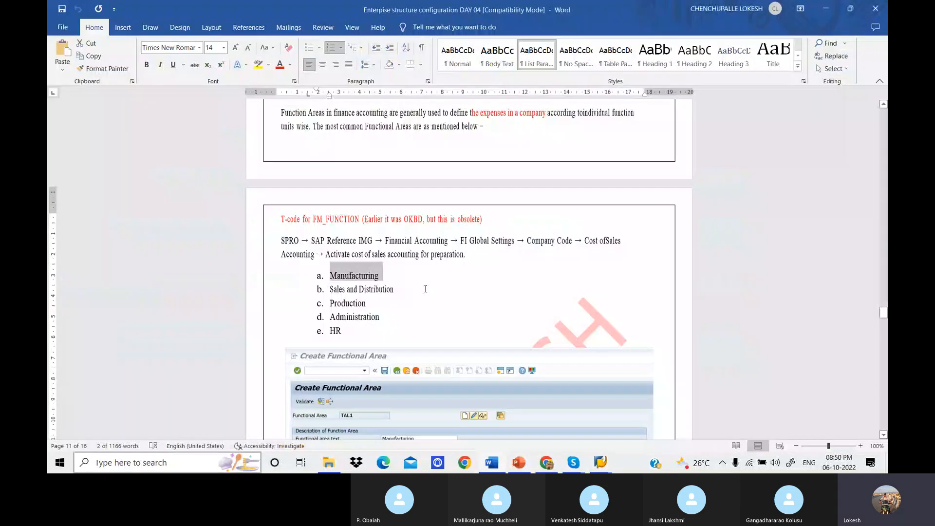
{"action": "scroll", "coordinate": [426, 288], "scroll_direction": "down", "scroll_amount": 2}
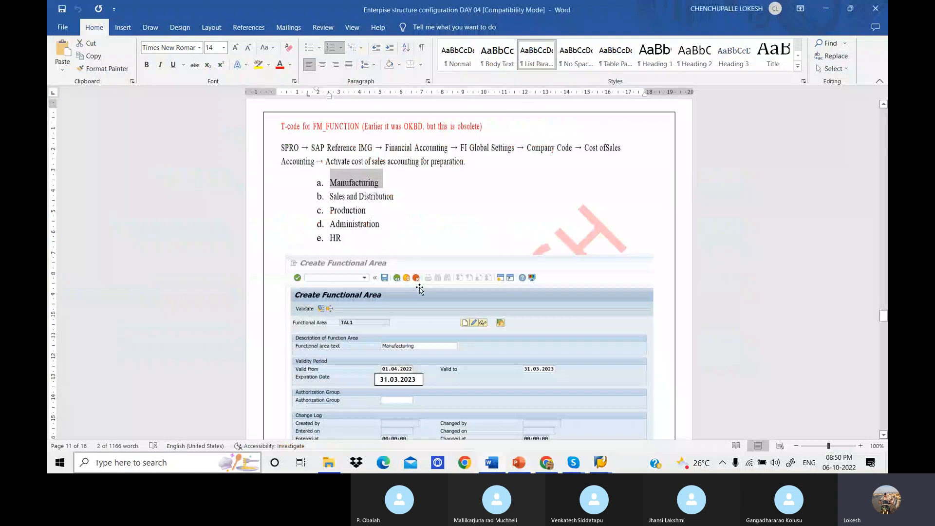
{"action": "scroll", "coordinate": [419, 287], "scroll_direction": "down", "scroll_amount": 3}
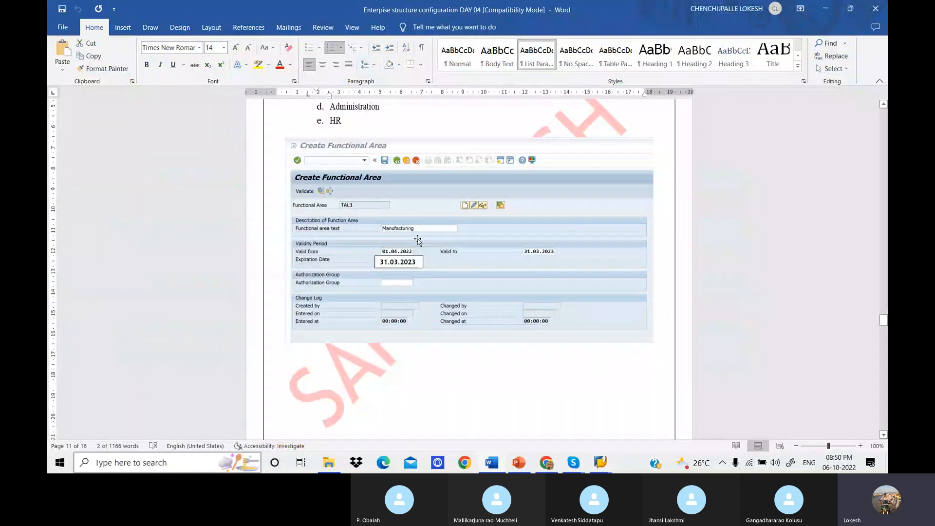
{"action": "left_click", "coordinate": [601, 461]}
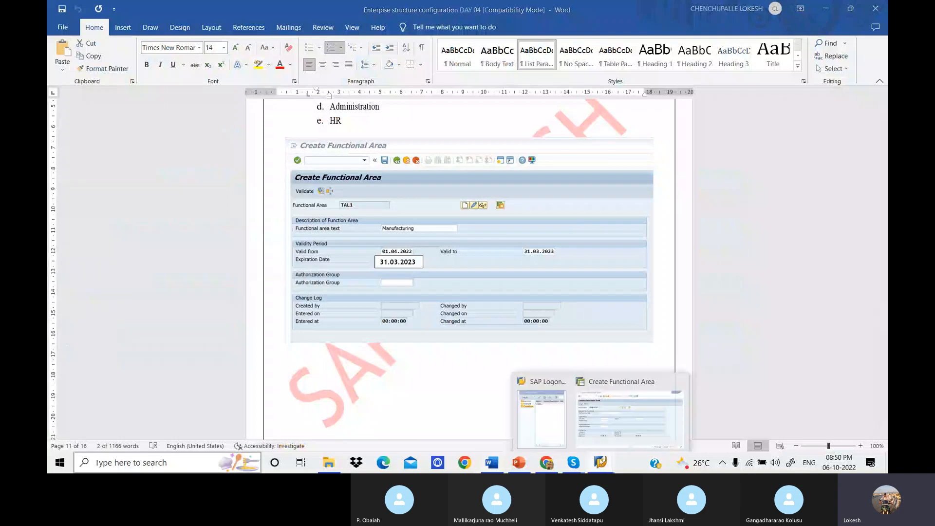
{"action": "left_click", "coordinate": [629, 419]}
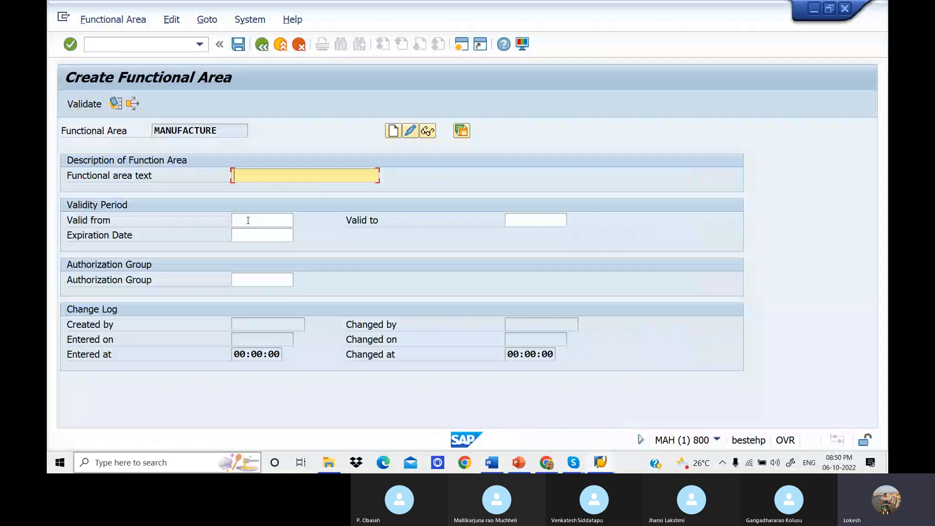
{"action": "type", "text": "MANUFACTURING"}
{"action": "key", "text": "Tab"}
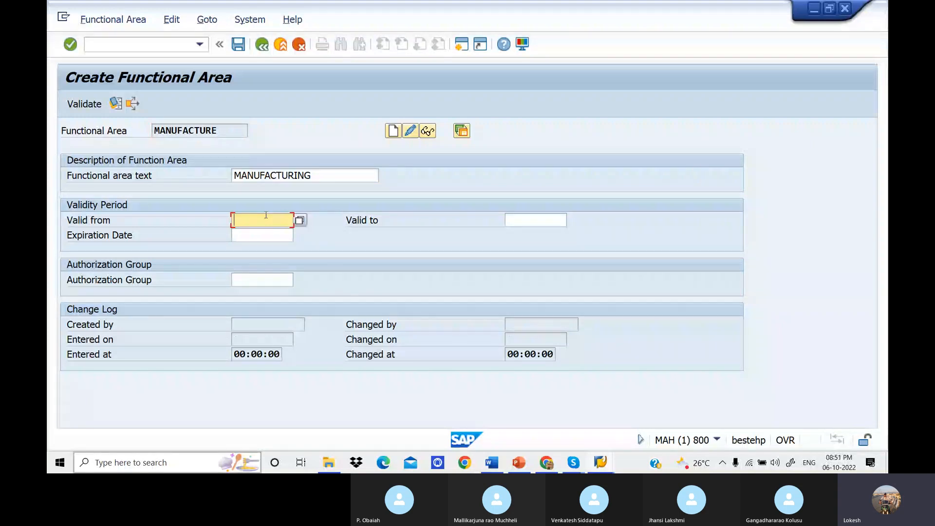
Set the validity period of the MANUFACTURE functional area from 01.04.2022 to 31.03.2023.
{"action": "type", "text": "01"}
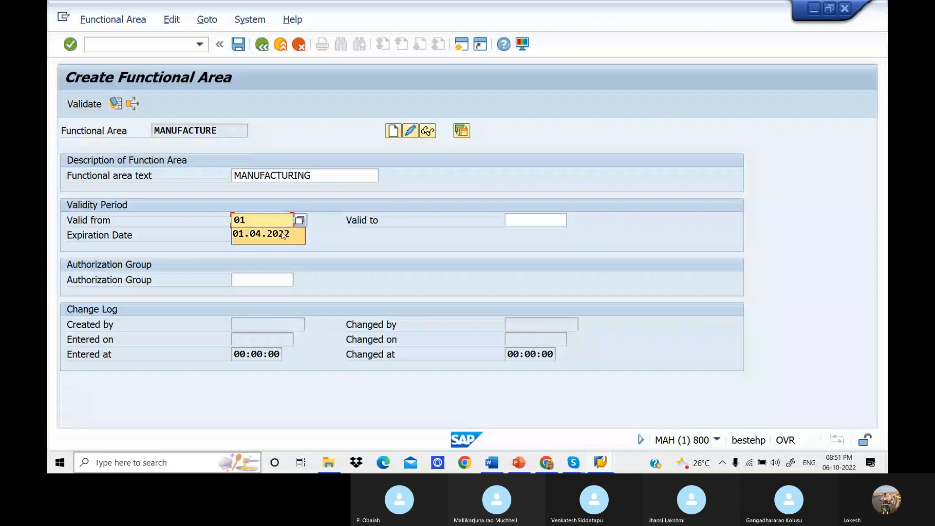
{"action": "left_click", "coordinate": [263, 234]}
{"action": "left_click", "coordinate": [514, 222]}
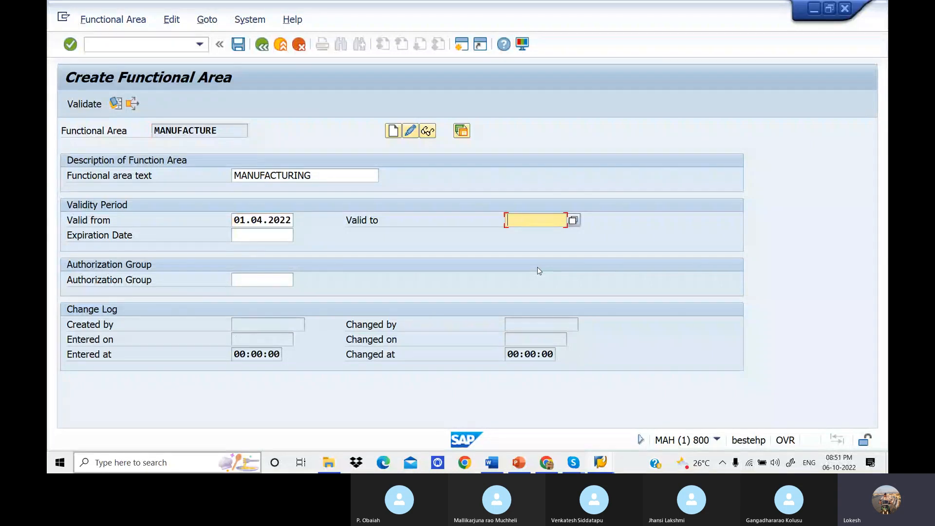
{"action": "type", "text": "31"}
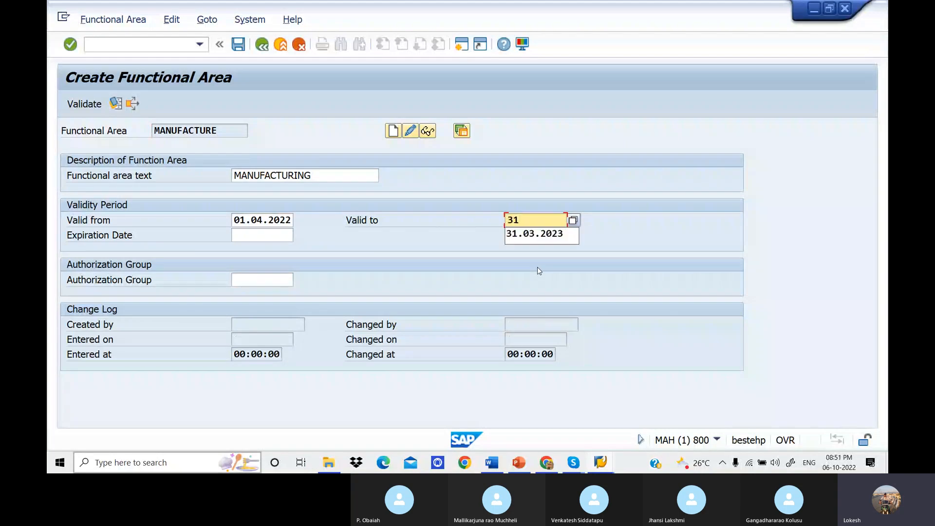
{"action": "left_click", "coordinate": [565, 234]}
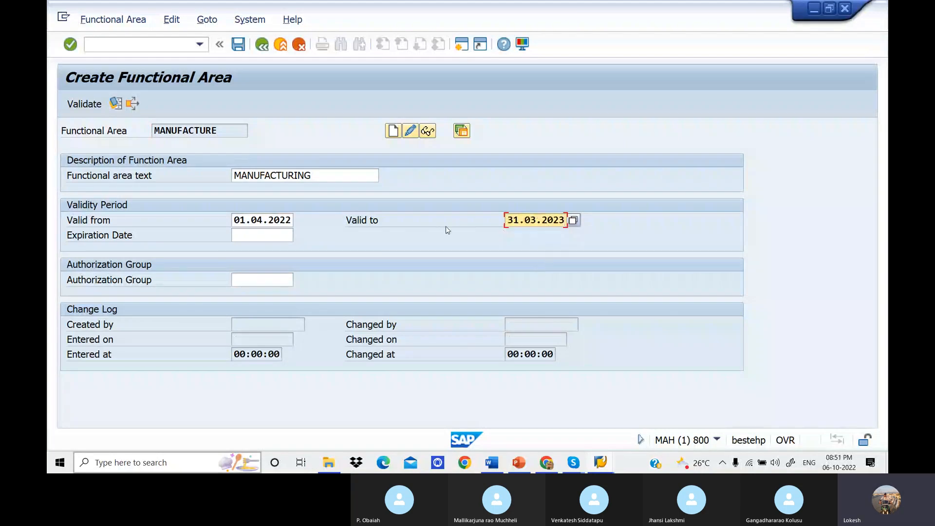
Set the expiration date of the MANUFACTURE functional area to 01.03.2023 and save it.
{"action": "left_click", "coordinate": [261, 235]}
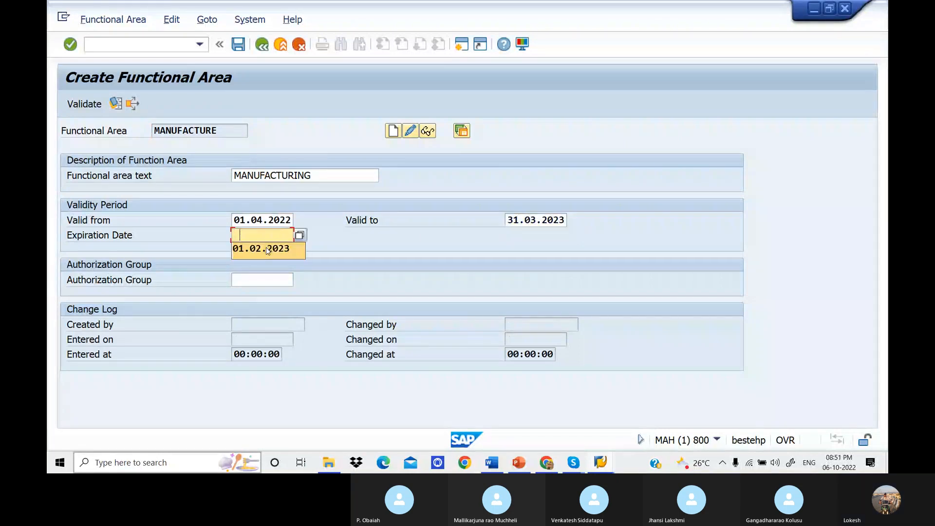
{"action": "left_click", "coordinate": [266, 247]}
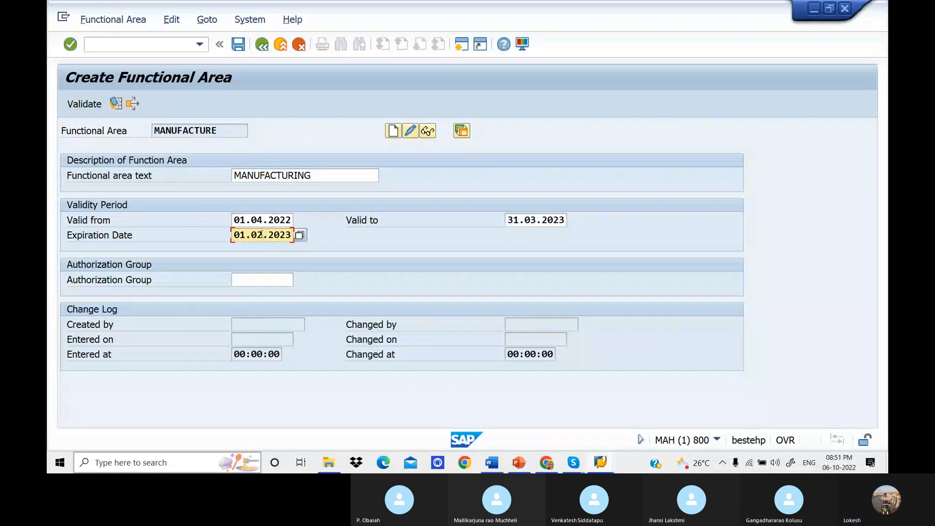
{"action": "key", "text": "BackSpace"}
{"action": "type", "text": "3.2023"}
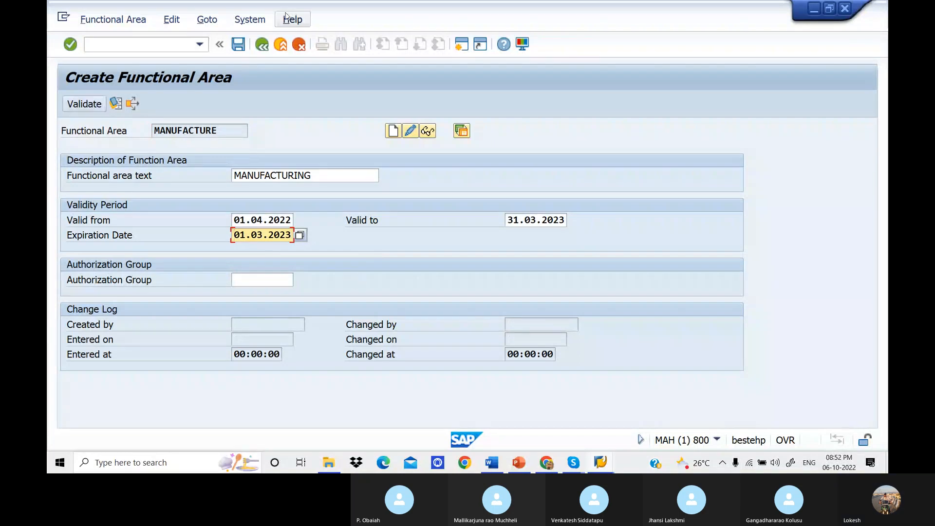
{"action": "left_click", "coordinate": [244, 46]}
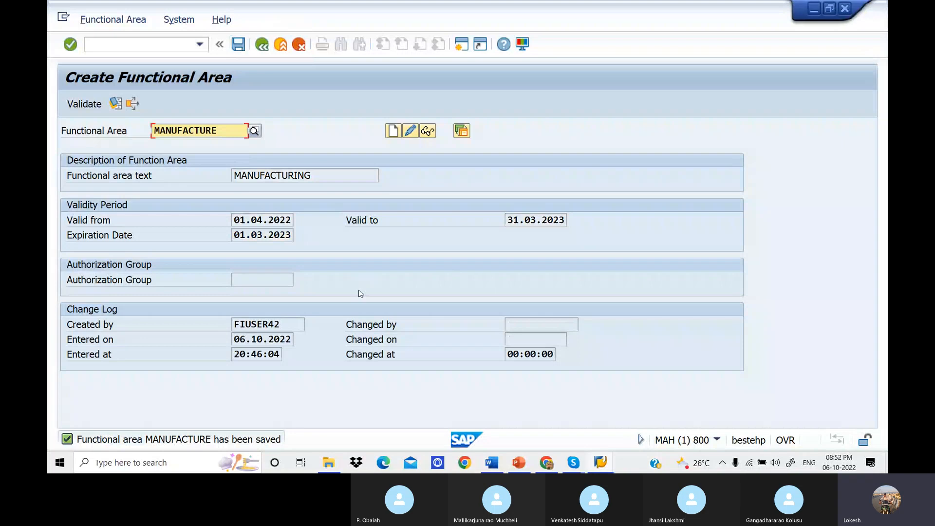
Clear the functional area name, check the list of common functional areas in the Word notes and return to SAP.
{"action": "key", "text": "F4"}
{"action": "double_click", "coordinate": [233, 131]}
{"action": "key", "text": "BackSpace"}
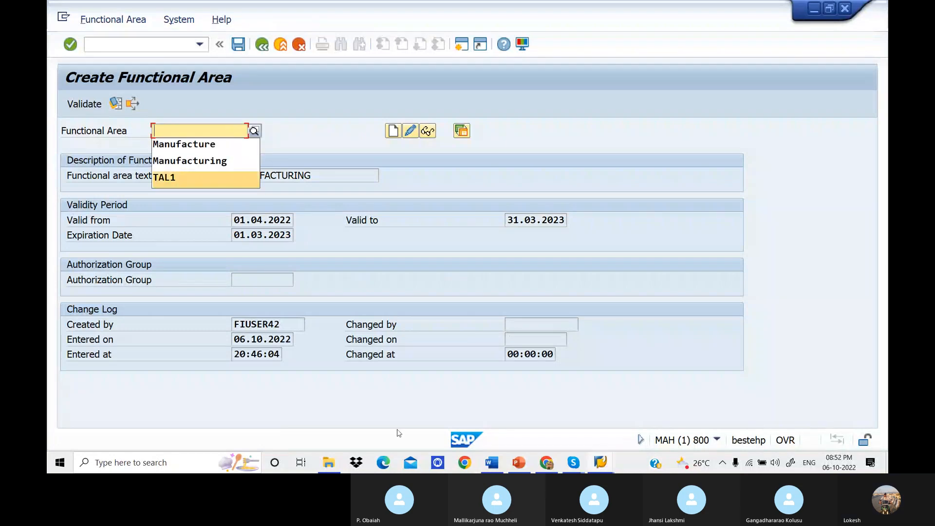
{"action": "left_click", "coordinate": [497, 460]}
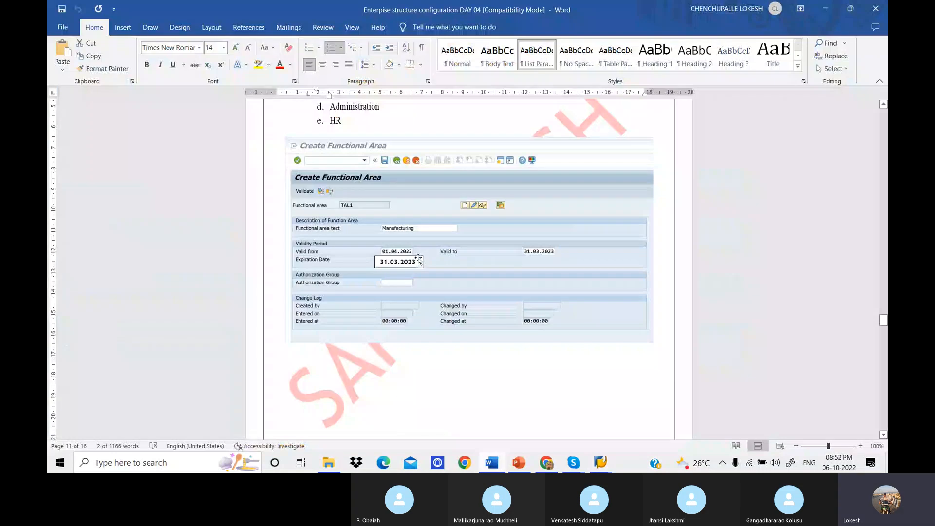
{"action": "scroll", "coordinate": [422, 263], "scroll_direction": "up", "scroll_amount": 1}
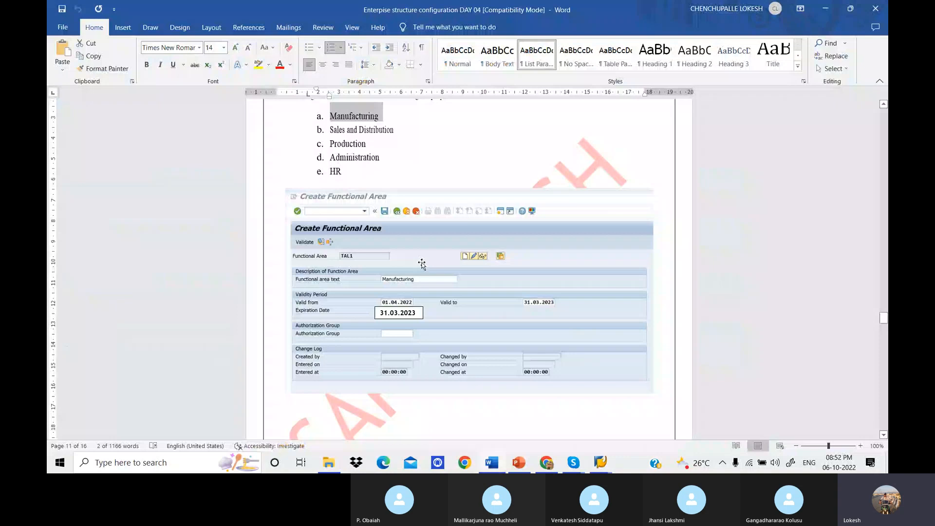
{"action": "key", "text": "alt+Tab"}
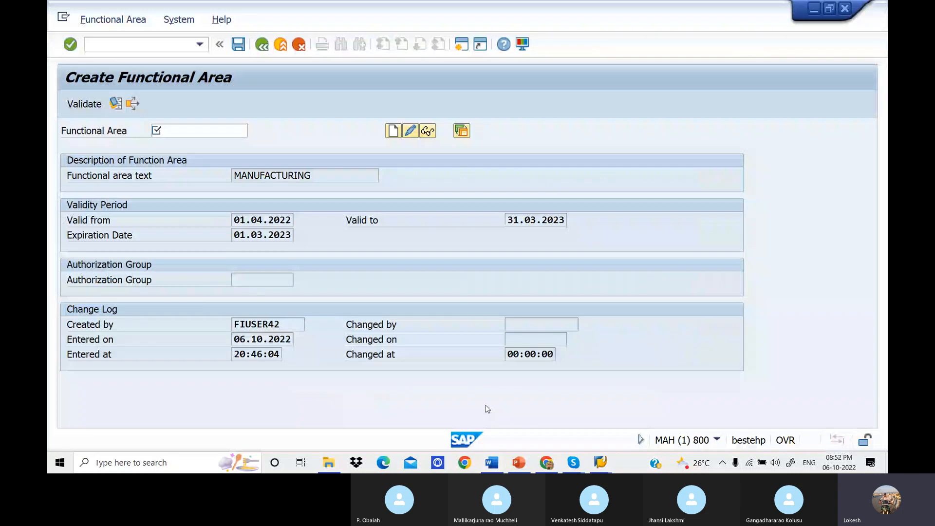
Enter SALES2 as the functional area name and start creating it.
{"action": "left_click", "coordinate": [208, 131]}
{"action": "type", "text": "SALES"}
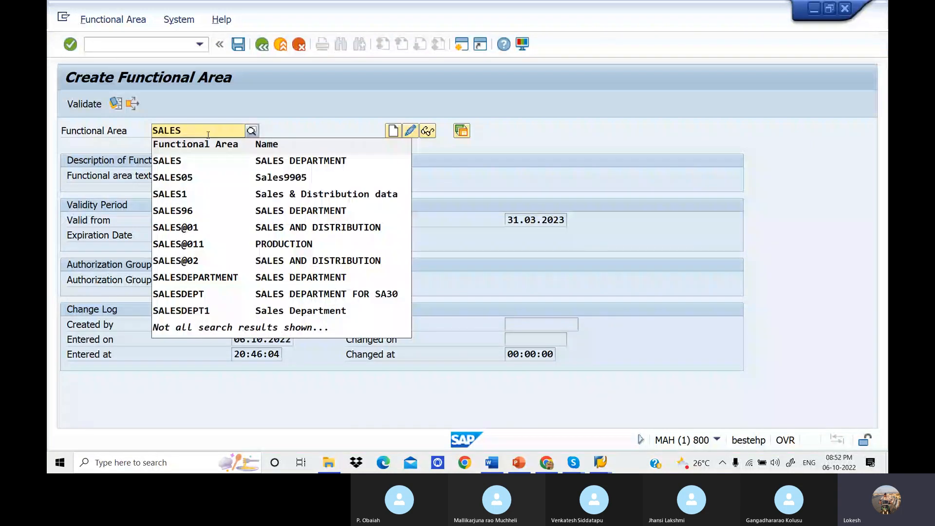
{"action": "type", "text": "1"}
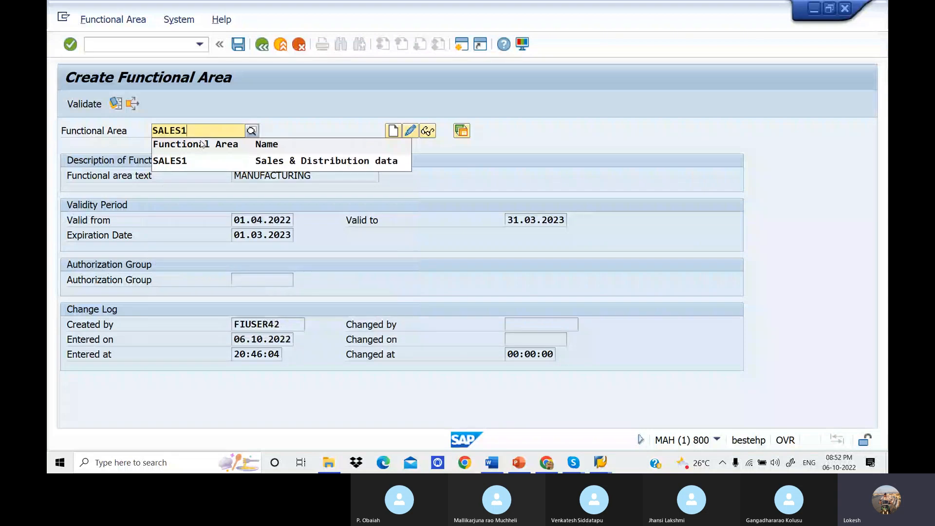
{"action": "key", "text": "BackSpace"}
{"action": "type", "text": "2"}
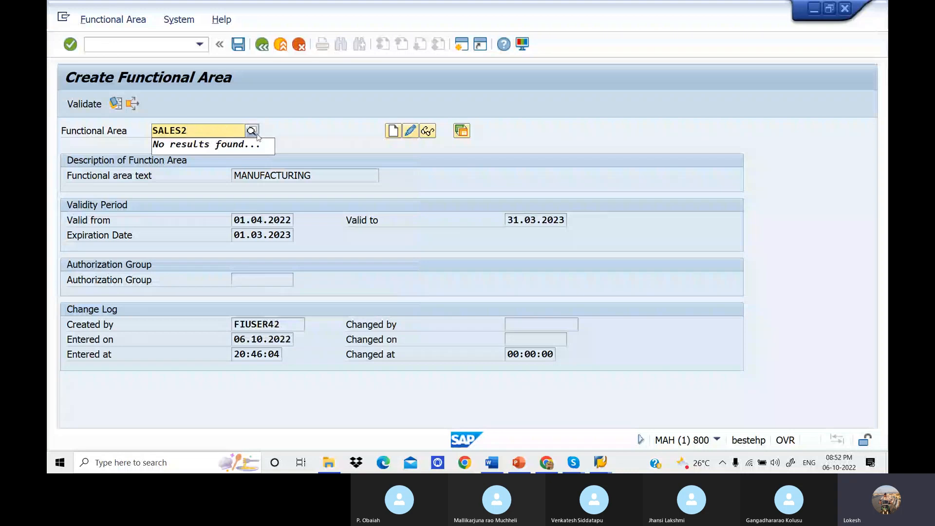
{"action": "left_click", "coordinate": [303, 135]}
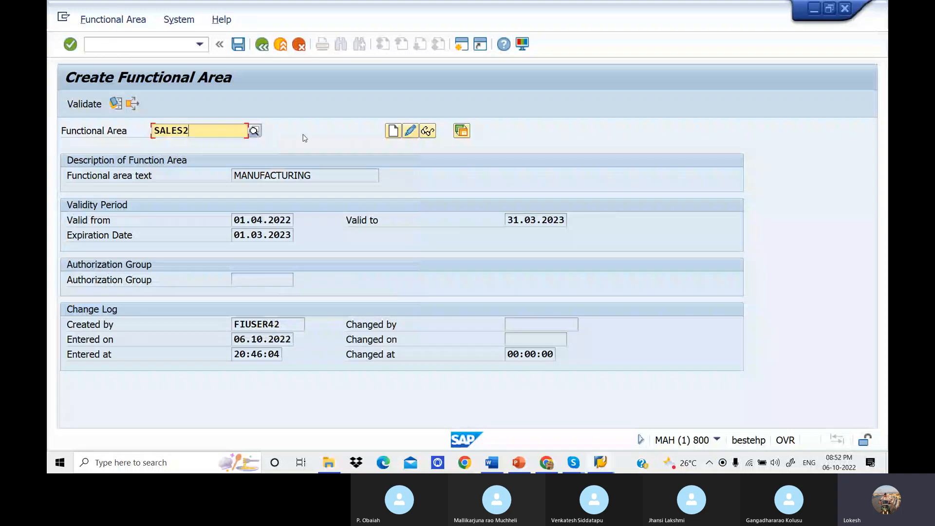
{"action": "left_click", "coordinate": [393, 131]}
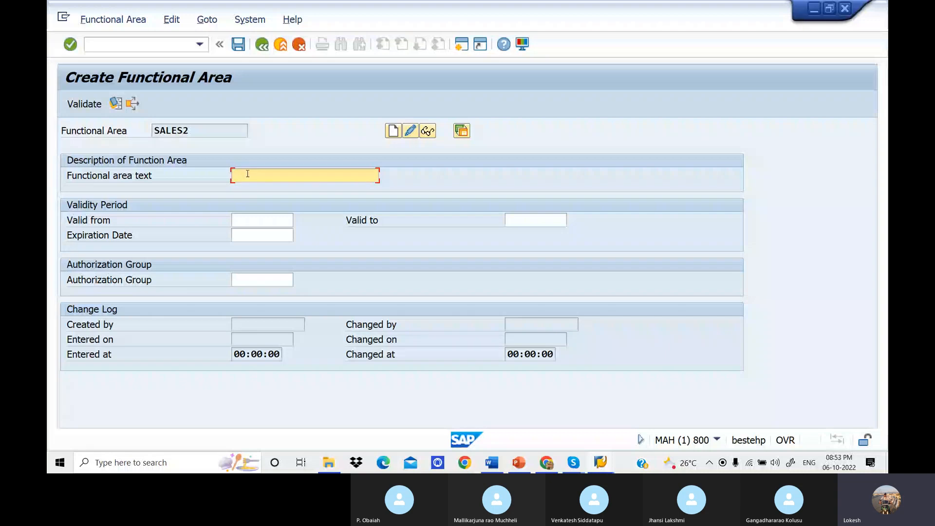
Give SALES2 the functional area text SALES and a validity period from 01.04.2022 to 31.03.2023.
{"action": "type", "text": "SALES"}
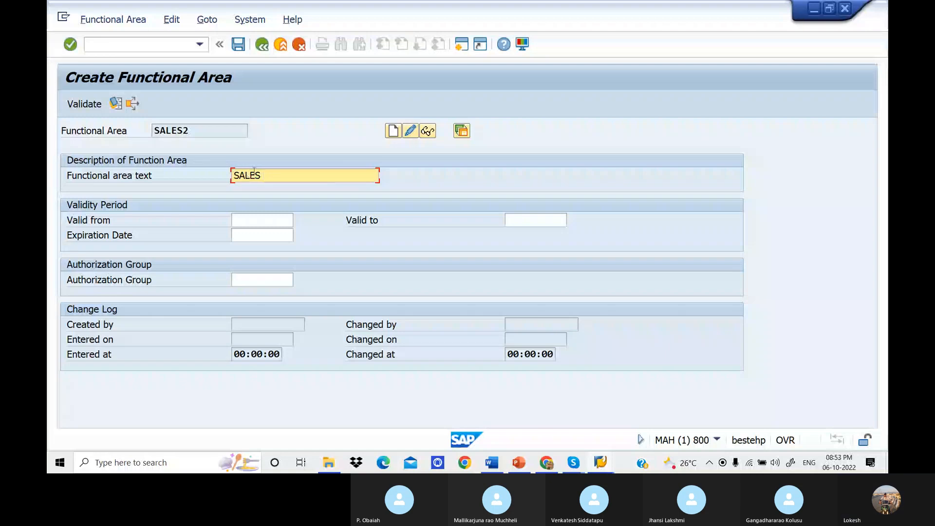
{"action": "left_click", "coordinate": [274, 220]}
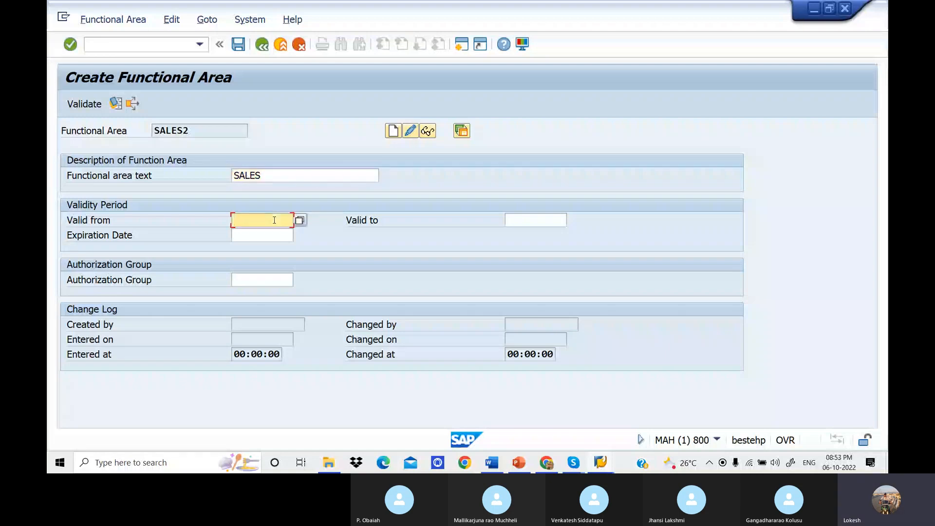
{"action": "left_click", "coordinate": [274, 232]}
{"action": "left_click", "coordinate": [274, 231]}
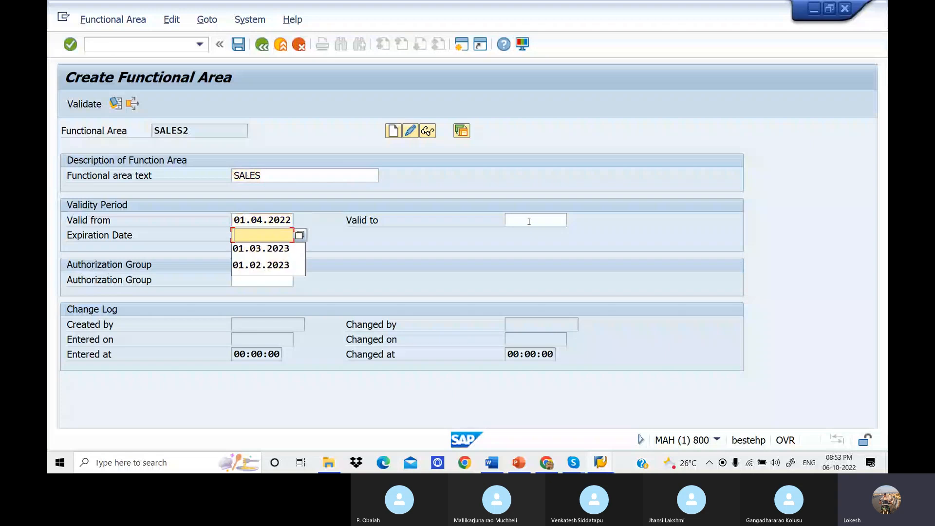
{"action": "left_click", "coordinate": [528, 222]}
{"action": "left_click", "coordinate": [530, 237]}
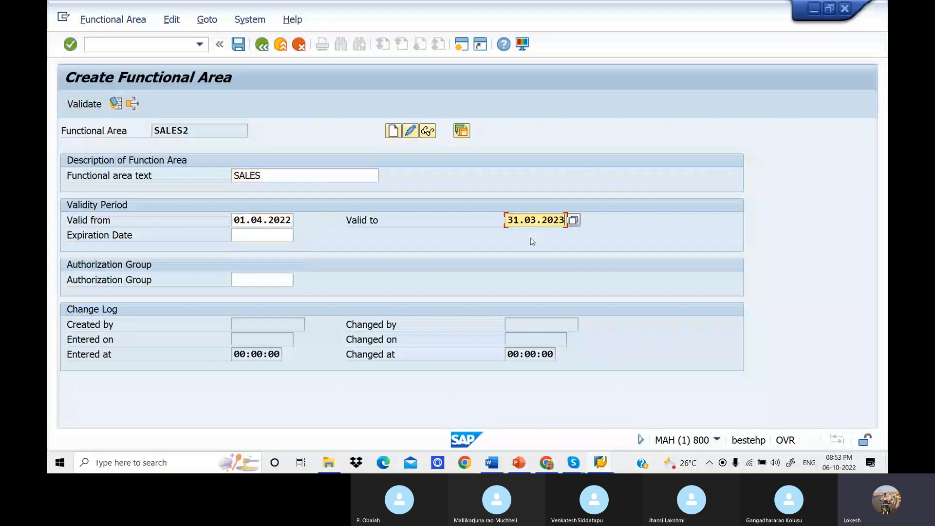
Set the expiration date of SALES2 to 01.03.2023 and save the functional area.
{"action": "left_click", "coordinate": [269, 237]}
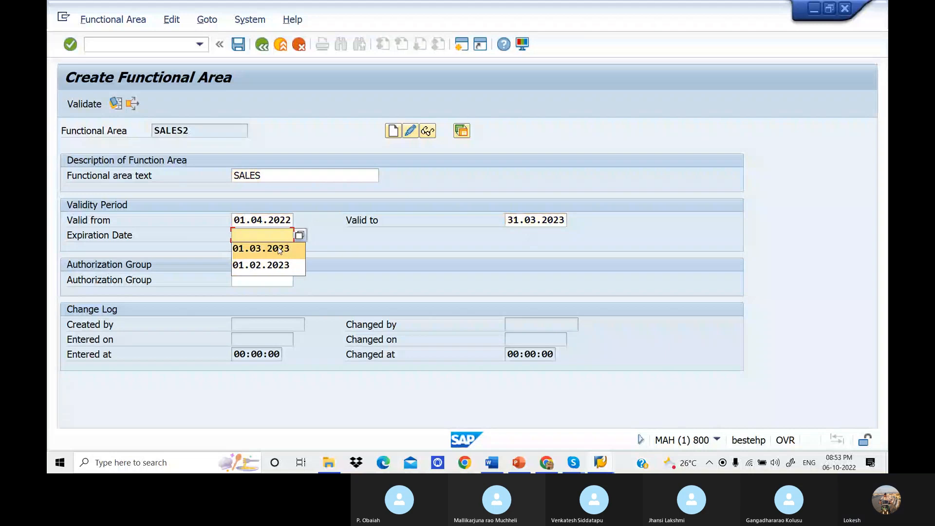
{"action": "left_click", "coordinate": [279, 249]}
{"action": "left_click", "coordinate": [239, 45]}
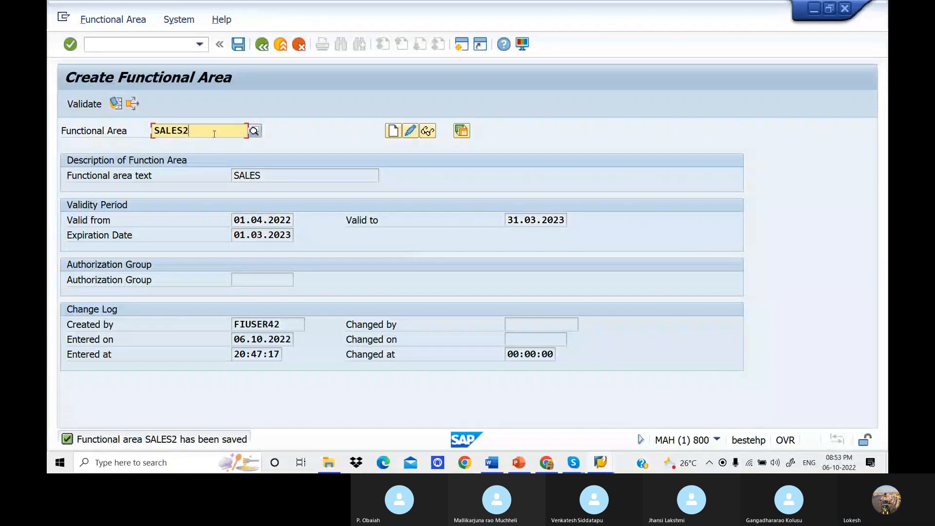
Clear the functional area name, consult the list of common functional areas in the Word notes and switch back to SAP.
{"action": "key", "text": "BackSpace"}
{"action": "key", "text": "BackSpace"}
{"action": "key", "text": "BackSpace"}
{"action": "key", "text": "BackSpace"}
{"action": "key", "text": "BackSpace"}
{"action": "key", "text": "BackSpace"}
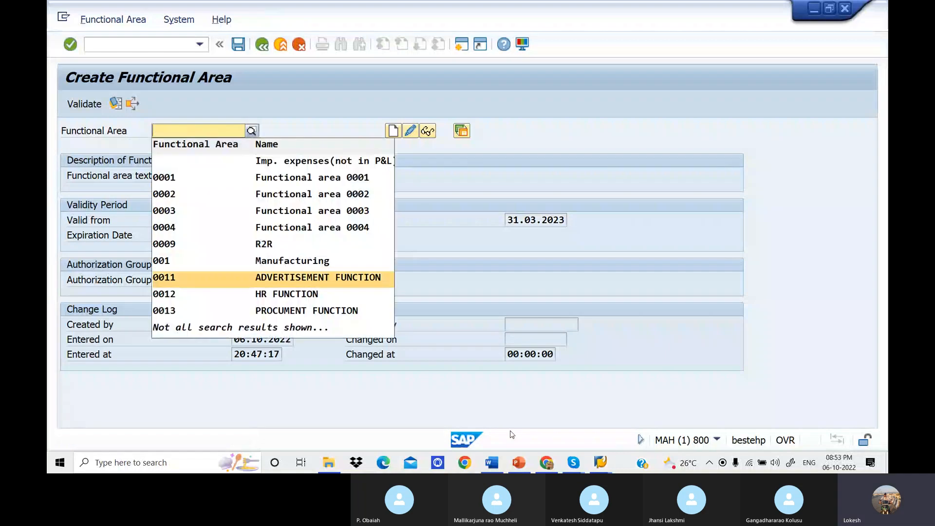
{"action": "left_click", "coordinate": [498, 461]}
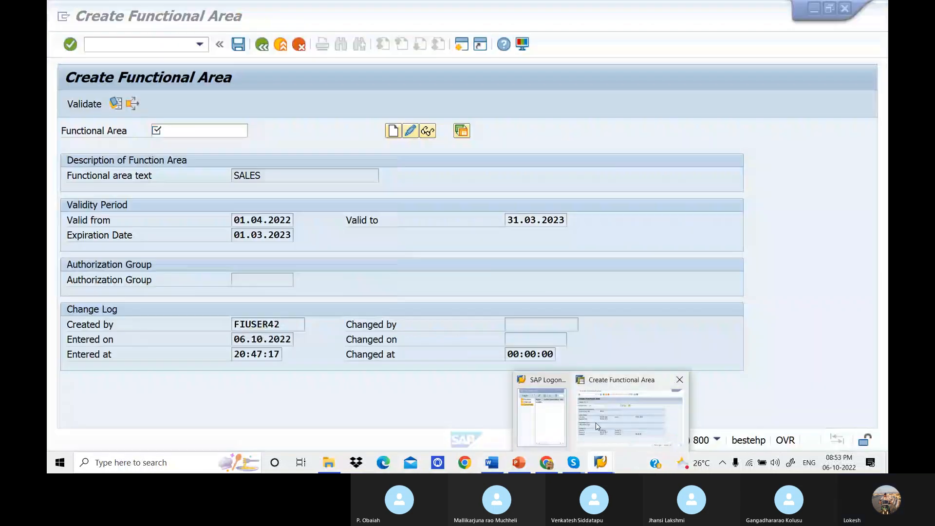
{"action": "left_click", "coordinate": [598, 450]}
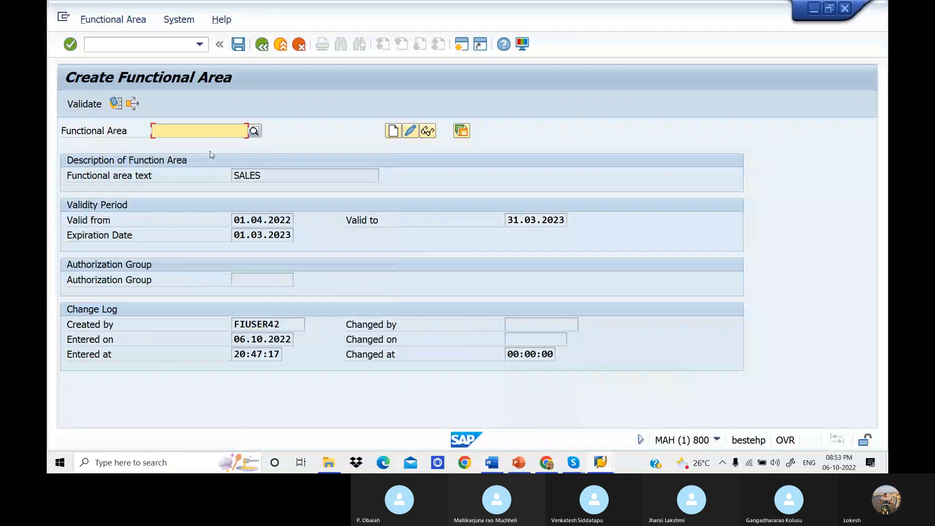
Enter PRODUCTION2 as the functional area name and start creating it.
{"action": "type", "text": "PRO"}
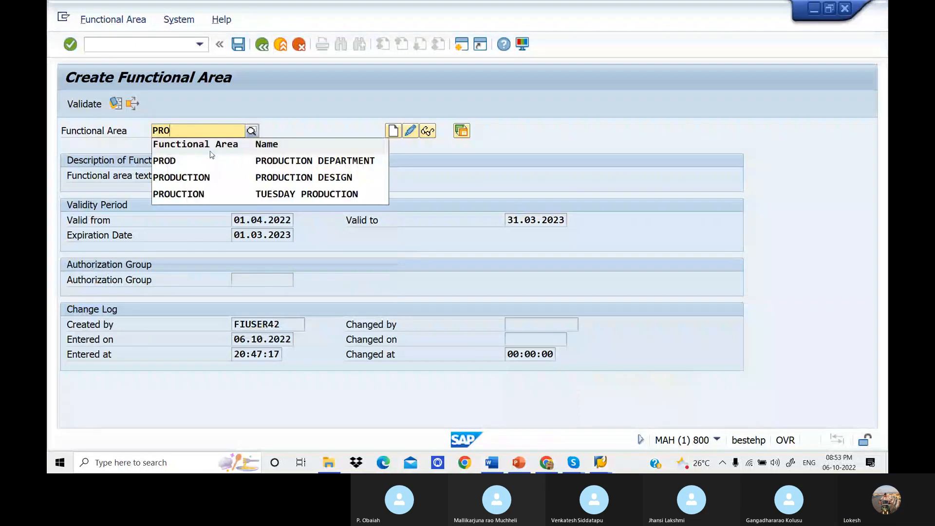
{"action": "type", "text": "DUCTION2"}
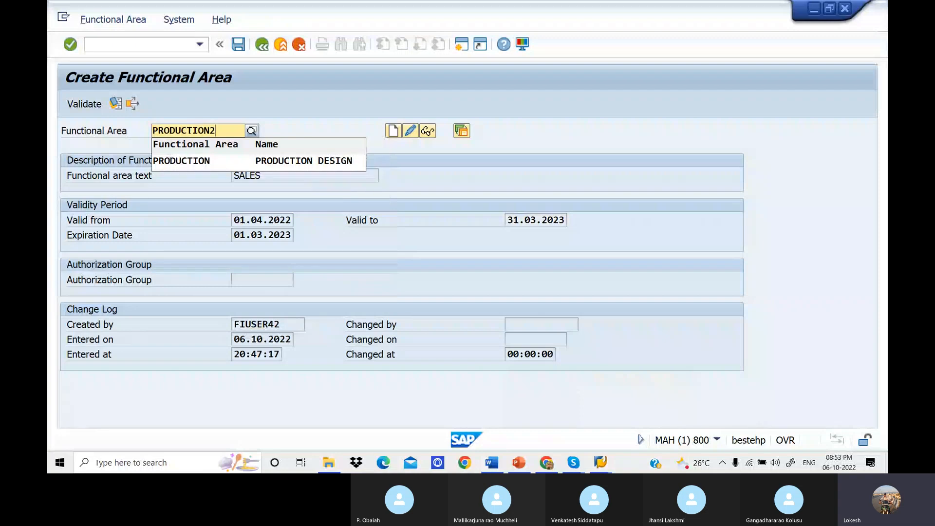
{"action": "left_click", "coordinate": [327, 131]}
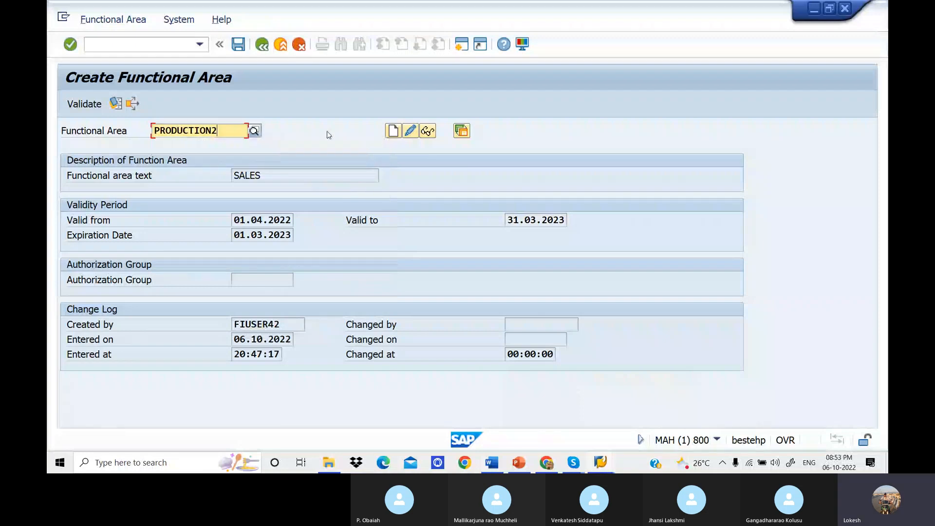
{"action": "left_click", "coordinate": [393, 131]}
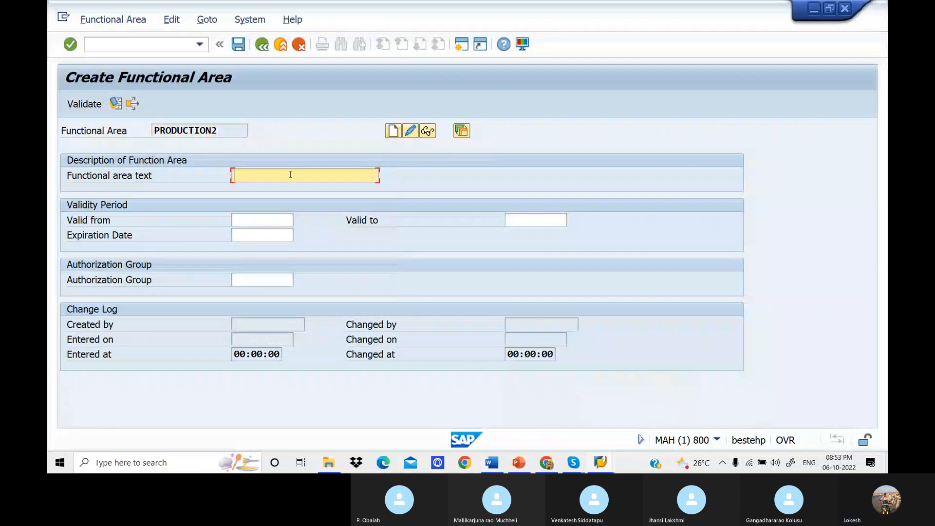
Give PRODUCTION2 the functional area text PRODUCTION, a valid-from date of 01.04.2022 and a valid-to date.
{"action": "type", "text": "PRODUC"}
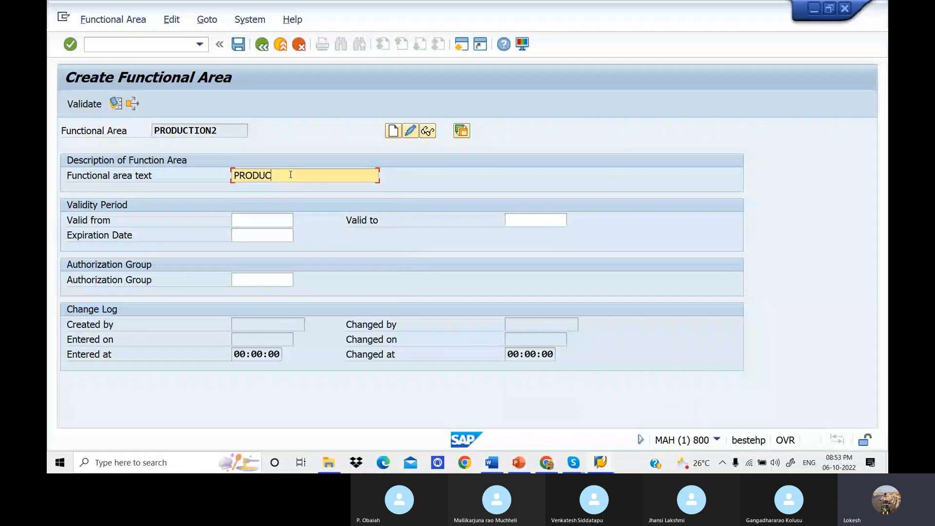
{"action": "type", "text": "TION"}
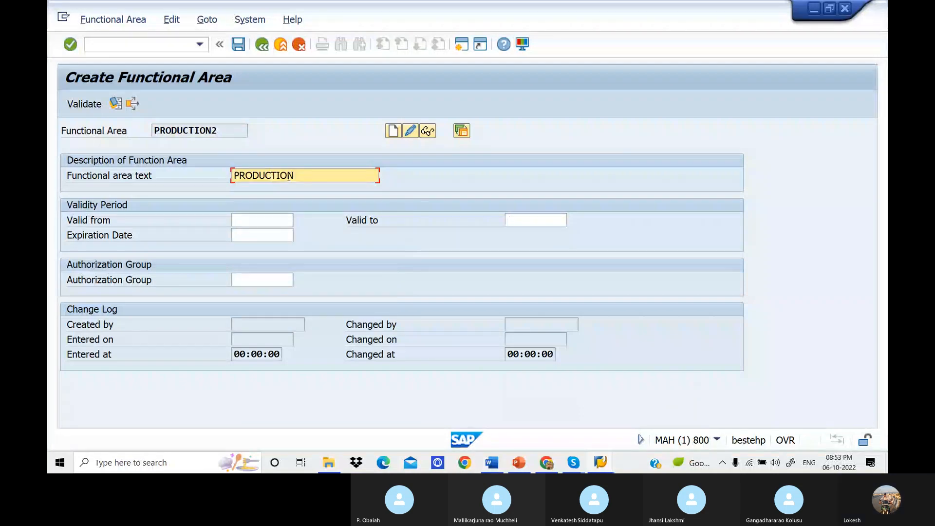
{"action": "left_click", "coordinate": [273, 220]}
{"action": "left_click", "coordinate": [265, 235]}
{"action": "left_click", "coordinate": [531, 218]}
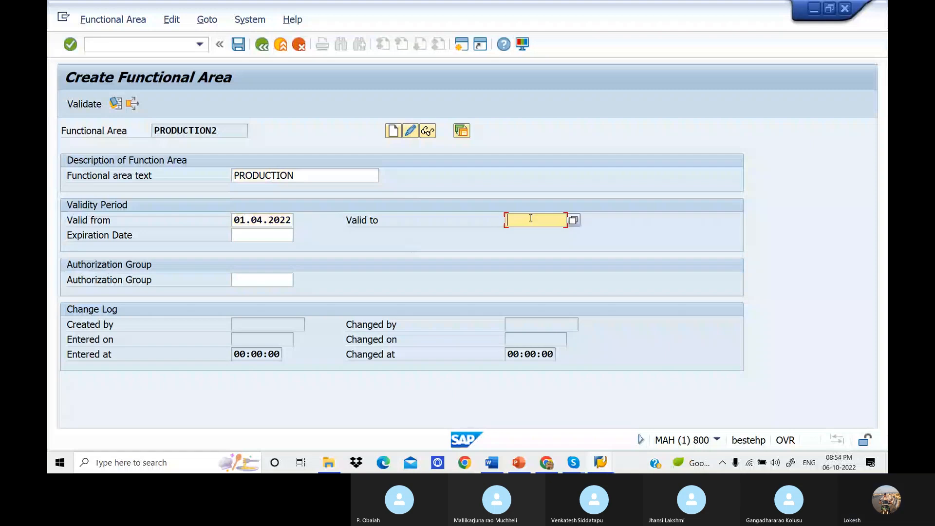
{"action": "left_click", "coordinate": [535, 233]}
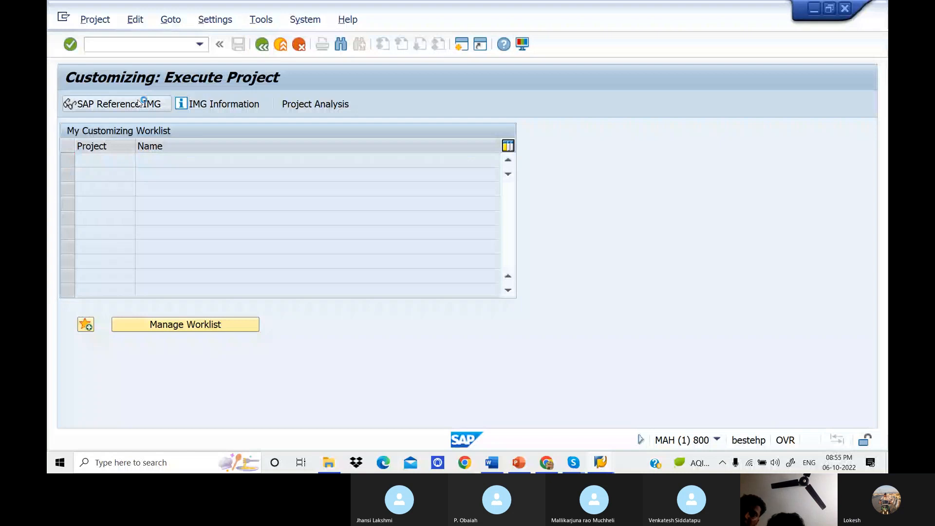
In the SAP Reference IMG, expand Enterprise Structure, Definition, Financial Accounting, try Define Functional Area and open Maintain FM Area.
{"action": "left_click", "coordinate": [139, 103]}
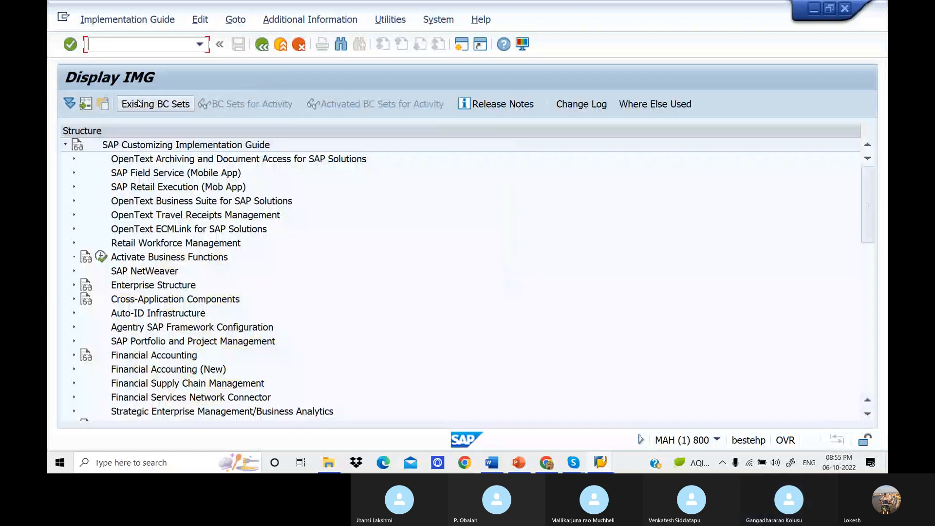
{"action": "left_click", "coordinate": [74, 285]}
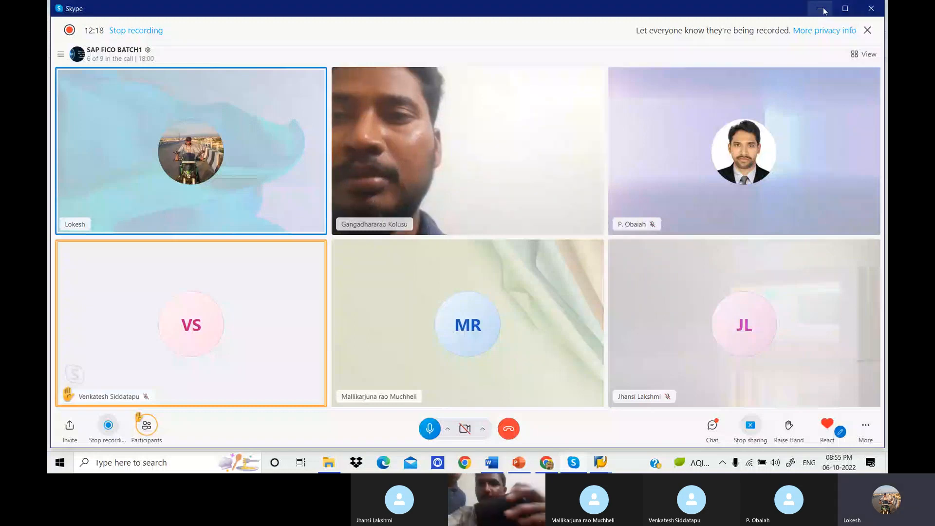
{"action": "left_click", "coordinate": [821, 9]}
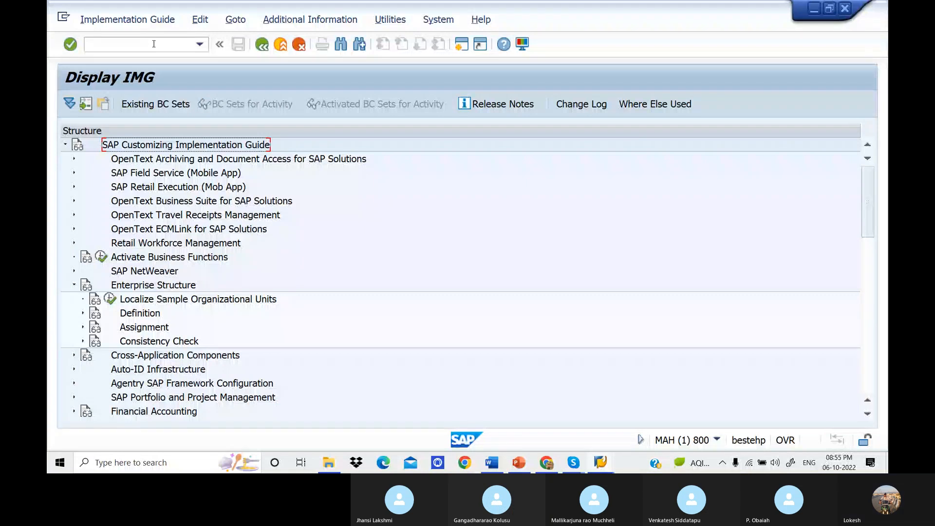
{"action": "left_click", "coordinate": [82, 314]}
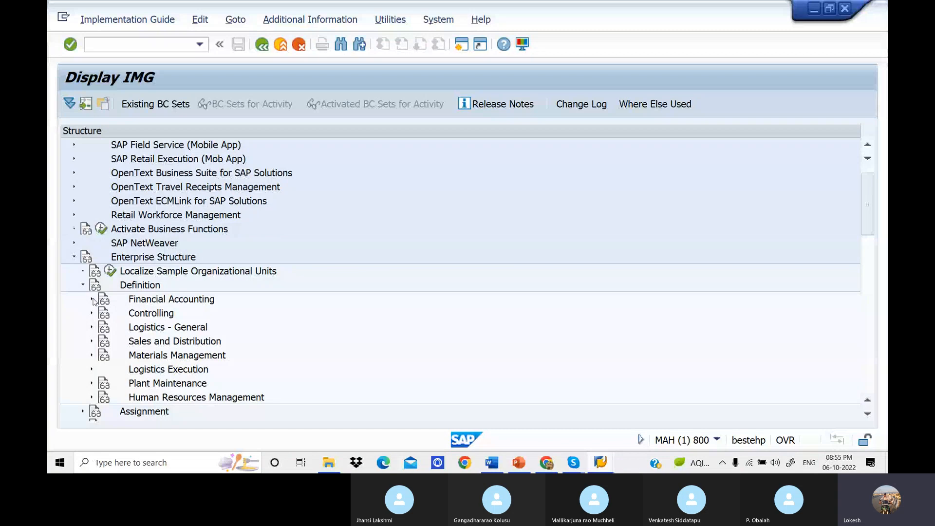
{"action": "left_click", "coordinate": [92, 298]}
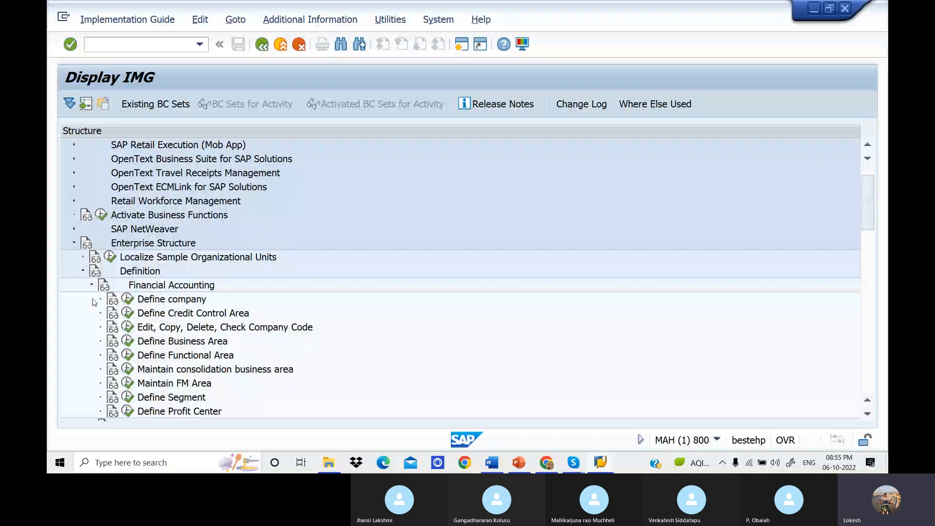
{"action": "left_click", "coordinate": [127, 356]}
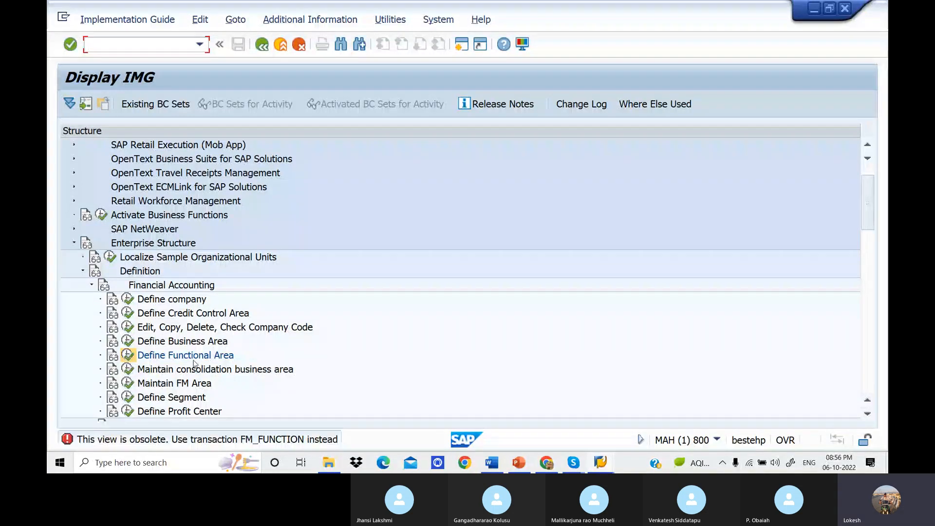
{"action": "left_click", "coordinate": [127, 383]}
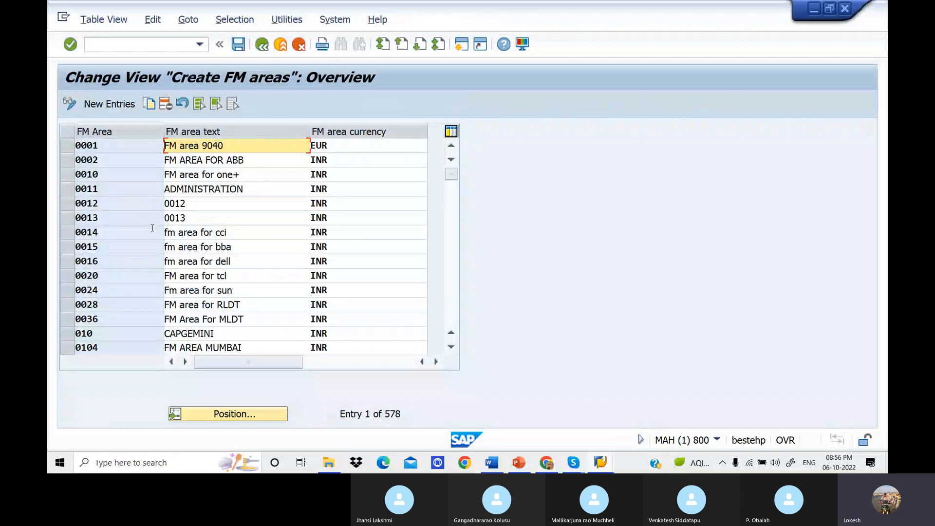
Create a new session, run transaction OF01 in it and choose to display the locked financial management area data.
{"action": "left_click", "coordinate": [463, 44]}
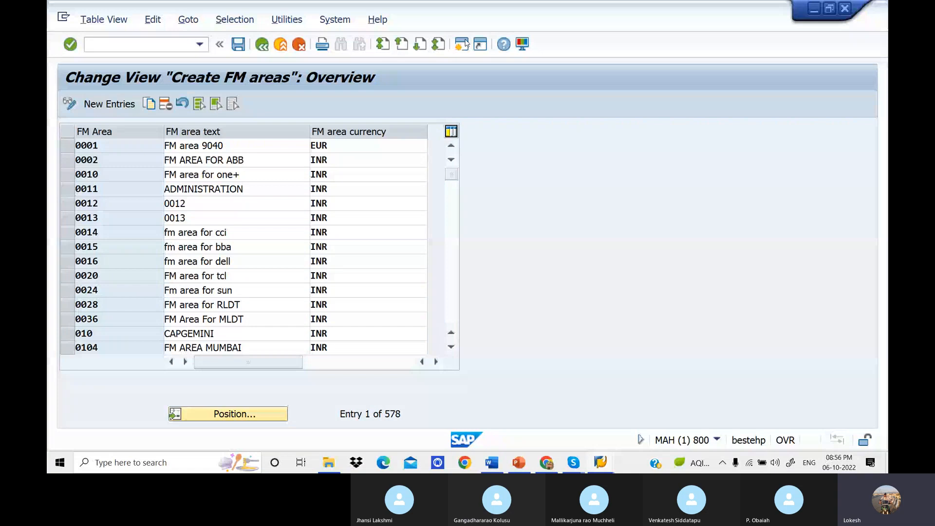
{"action": "type", "text": "O"}
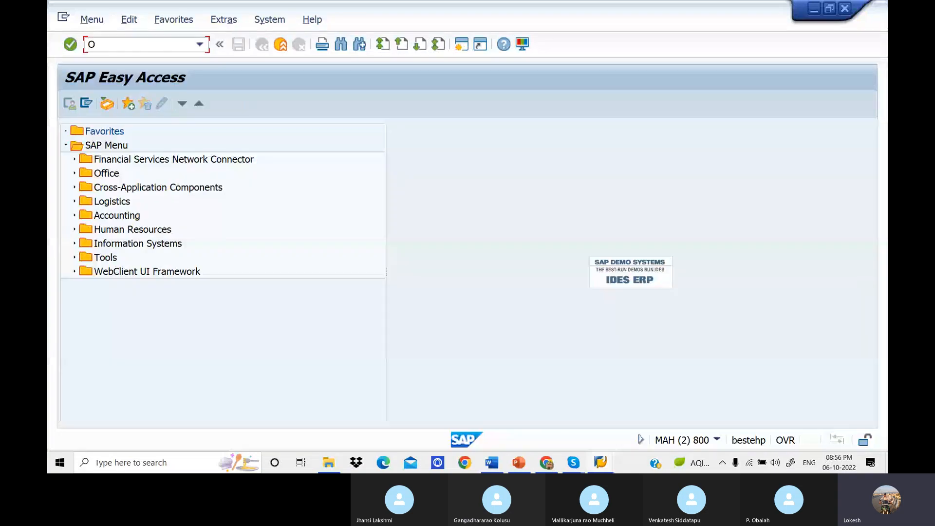
{"action": "type", "text": "F"}
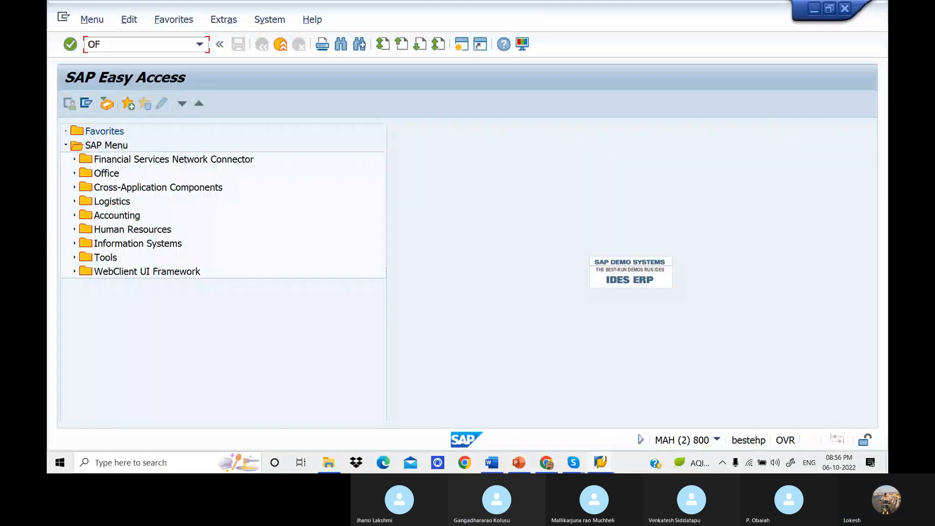
{"action": "type", "text": "01"}
{"action": "key", "text": "Return"}
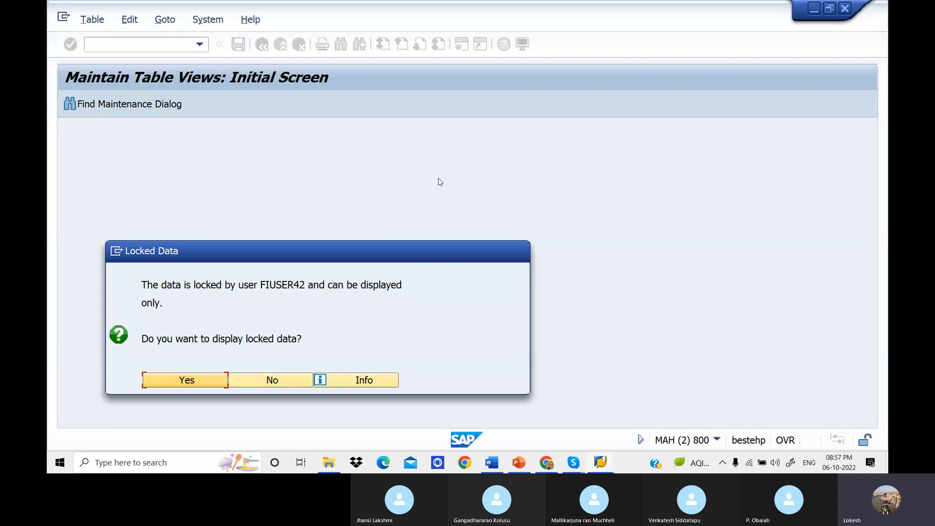
{"action": "left_click", "coordinate": [219, 386]}
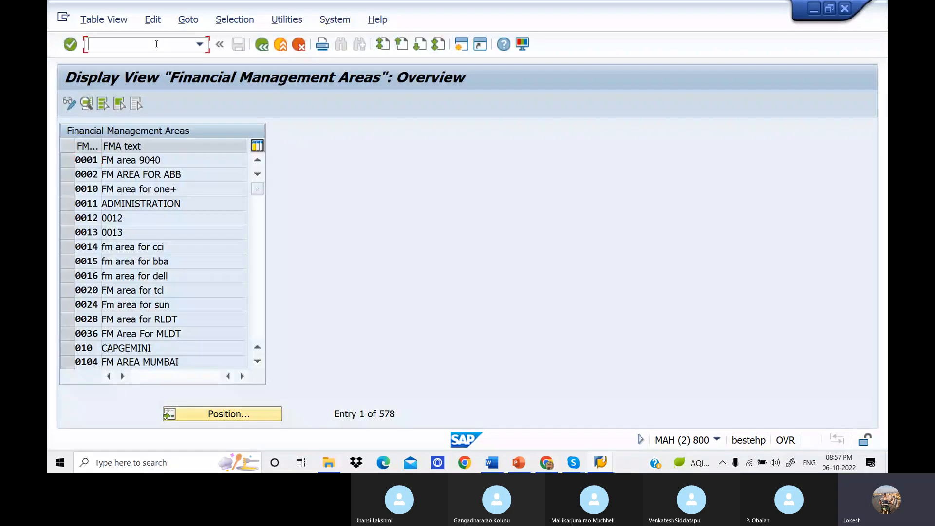
Leave the Financial Management Areas view with /N and run transaction SM12 for lock entries.
{"action": "type", "text": "/"}
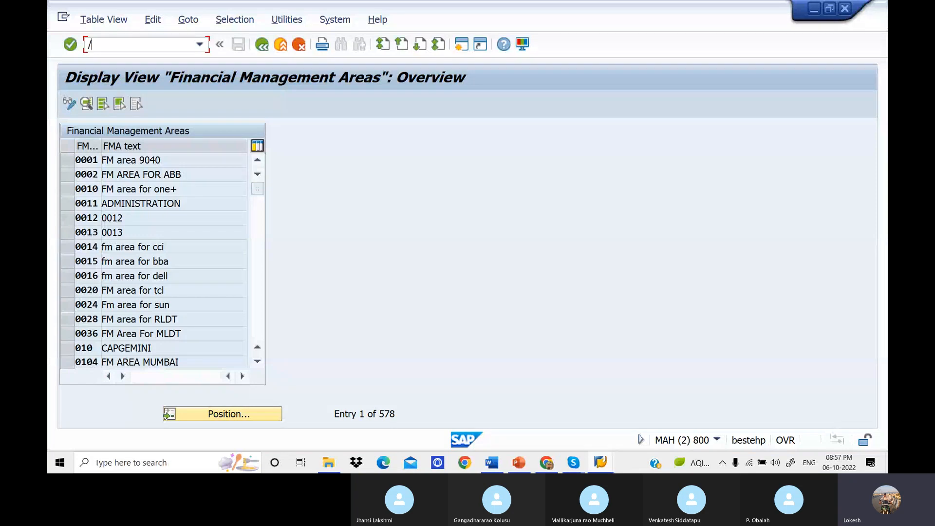
{"action": "type", "text": "N"}
{"action": "key", "text": "Return"}
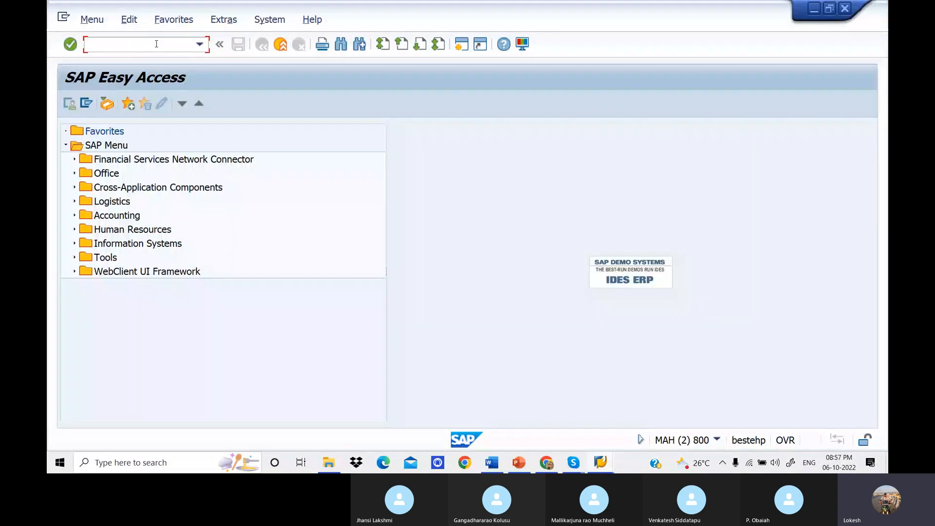
{"action": "type", "text": "SM"}
{"action": "key", "text": "Return"}
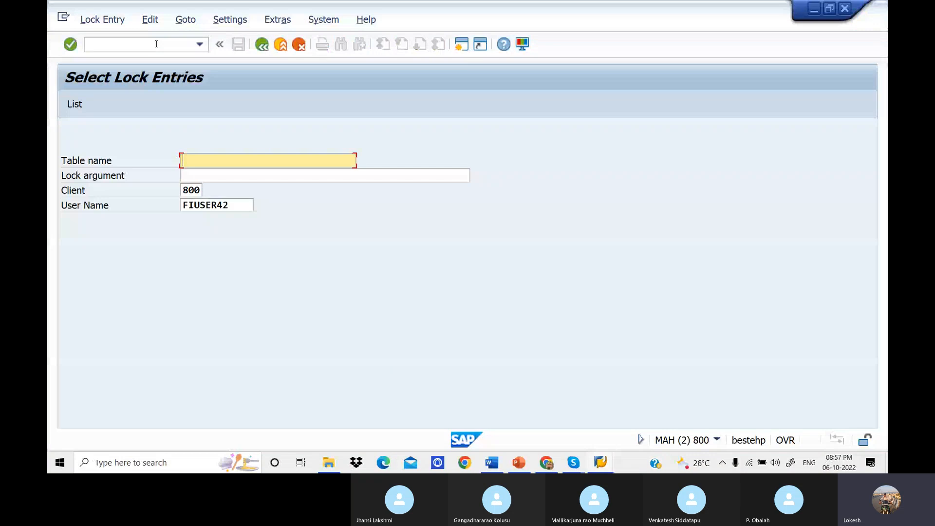
Clear the user name from the lock entry selection and list the lock entries for client 800.
{"action": "left_click", "coordinate": [235, 206]}
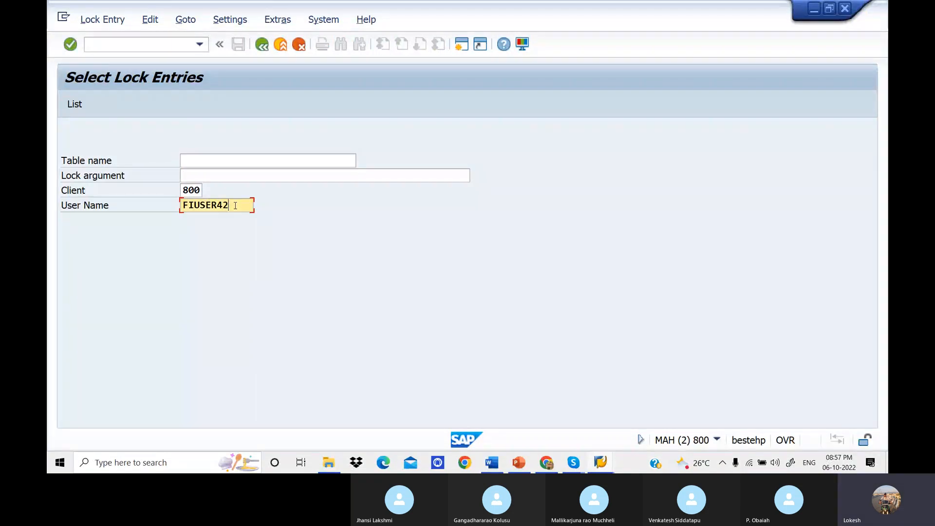
{"action": "key", "text": "BackSpace"}
{"action": "key", "text": "BackSpace"}
{"action": "key", "text": "BackSpace"}
{"action": "key", "text": "BackSpace"}
{"action": "key", "text": "BackSpace"}
{"action": "key", "text": "BackSpace"}
{"action": "key", "text": "BackSpace"}
{"action": "key", "text": "BackSpace"}
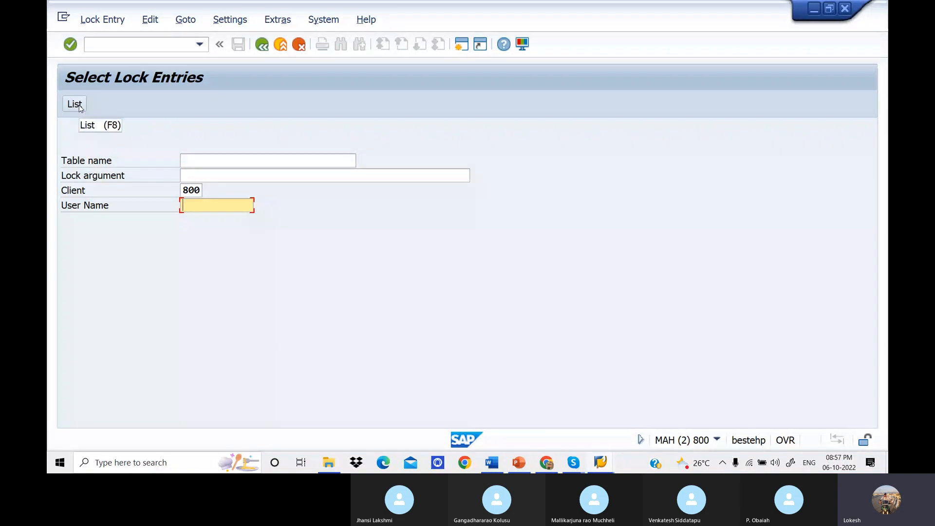
{"action": "left_click", "coordinate": [75, 104]}
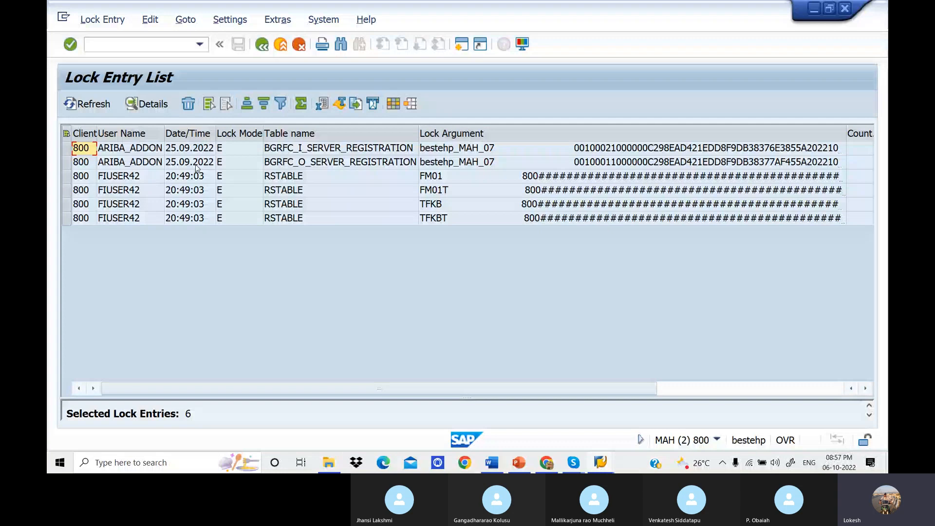
Select all lock entries in the list, delete them and close the Performance Assistant help window.
{"action": "left_click", "coordinate": [66, 134]}
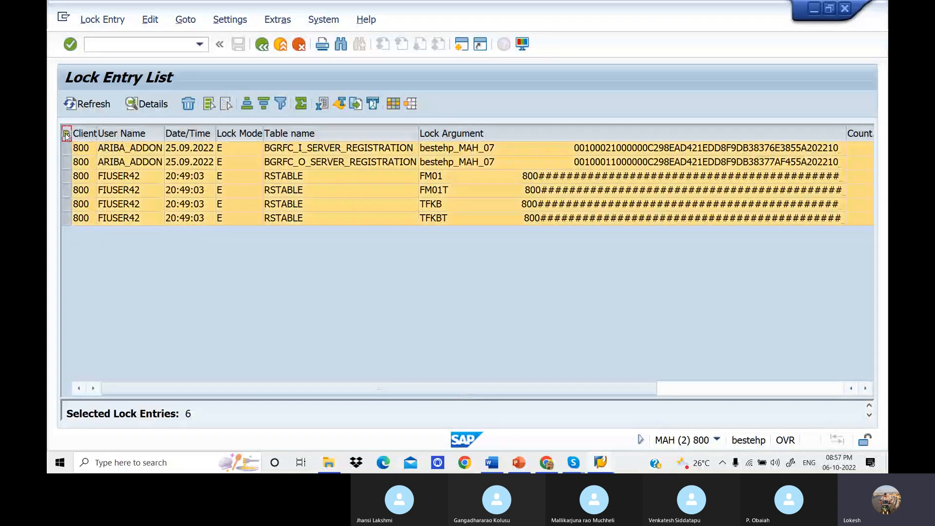
{"action": "left_click", "coordinate": [189, 105]}
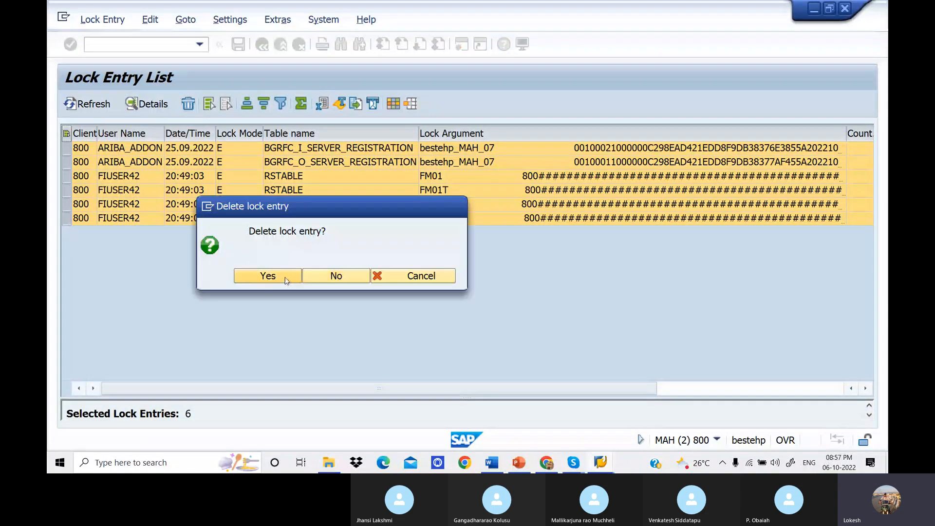
{"action": "left_click", "coordinate": [286, 280]}
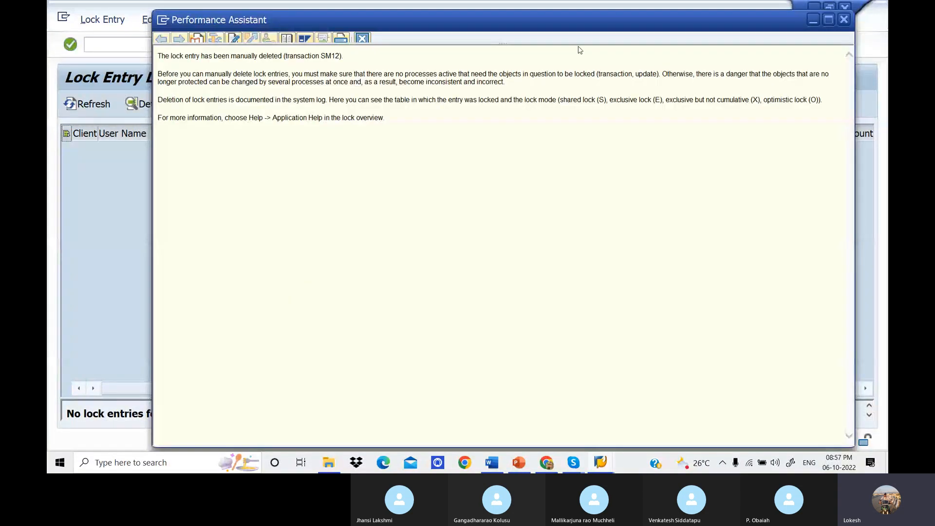
{"action": "left_click", "coordinate": [844, 19]}
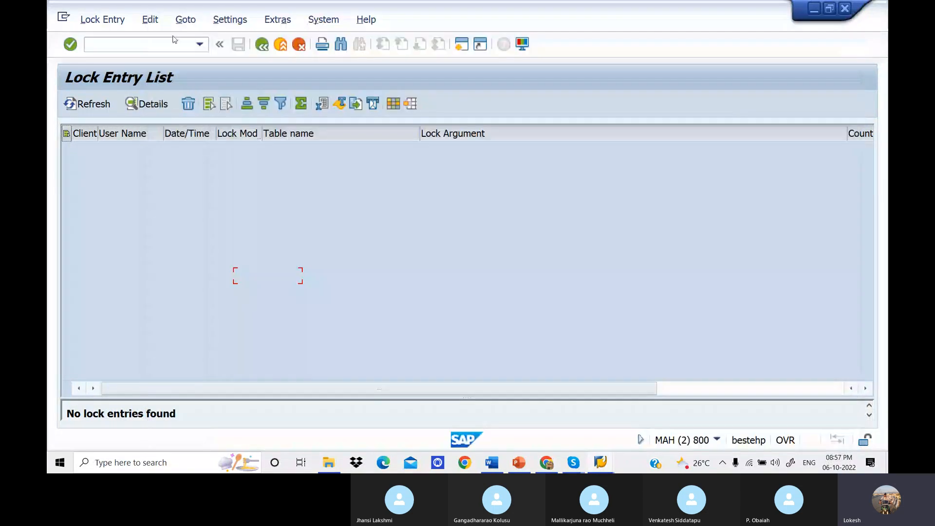
Return this session to SAP Easy Access with /n and switch to the session showing the Create FM areas view.
{"action": "left_click", "coordinate": [174, 43]}
{"action": "type", "text": "/n"}
{"action": "key", "text": "Return"}
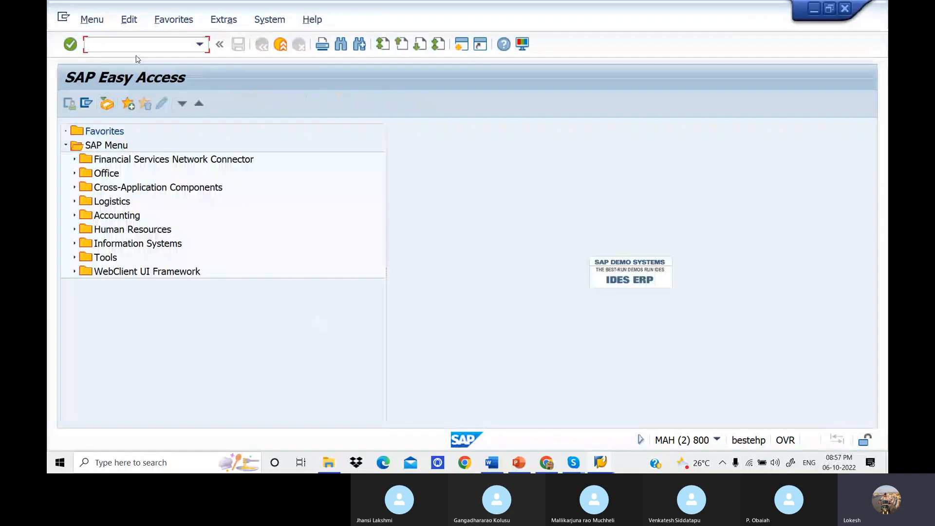
{"action": "key", "text": "alt+Tab"}
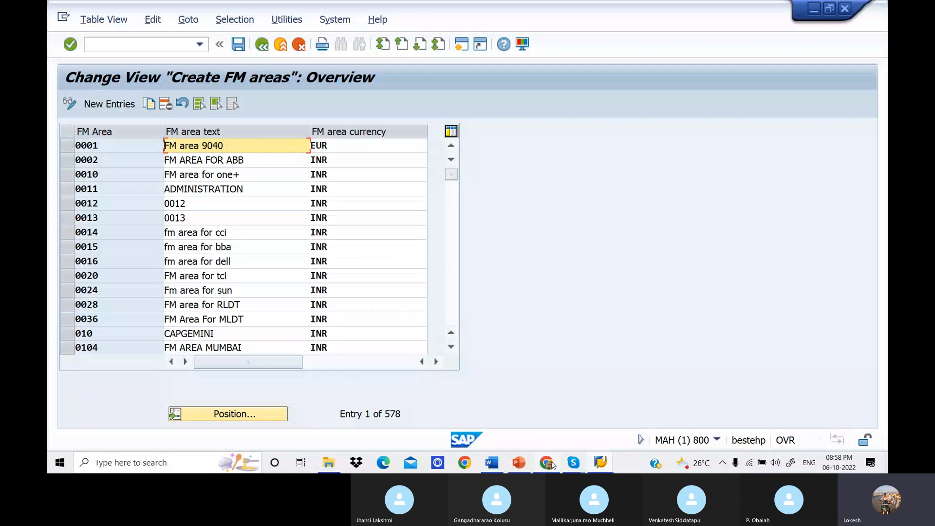
Leave the Financial Management Areas view in the second session with /N and go back to the Create FM areas session.
{"action": "left_click", "coordinate": [600, 463]}
{"action": "left_click", "coordinate": [688, 412]}
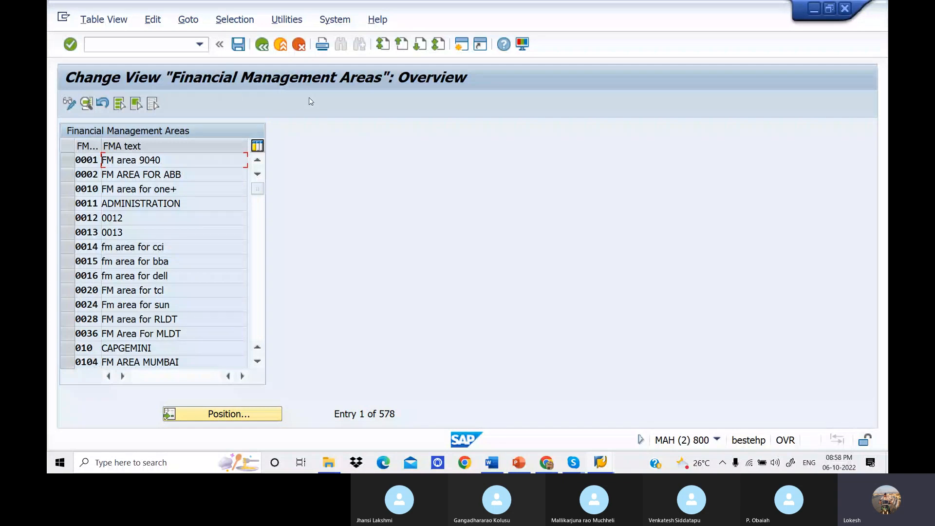
{"action": "left_click", "coordinate": [170, 46]}
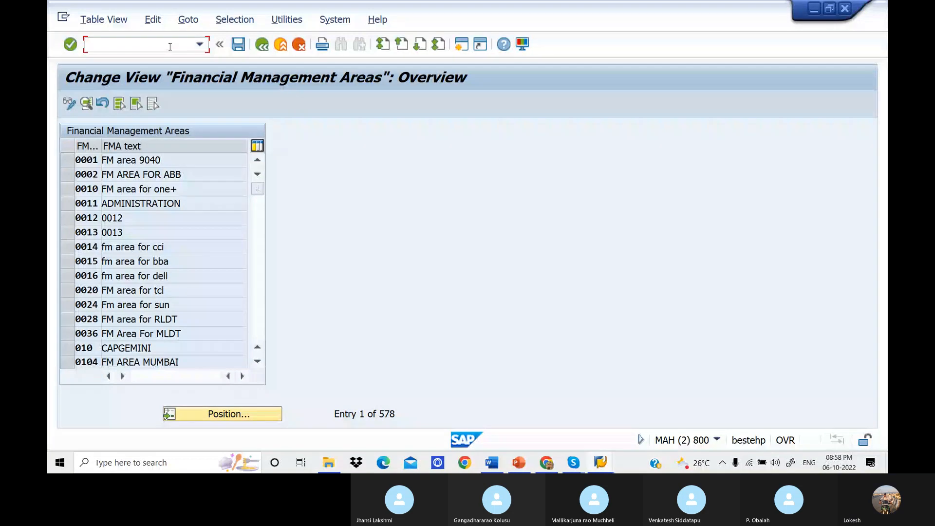
{"action": "type", "text": "/N"}
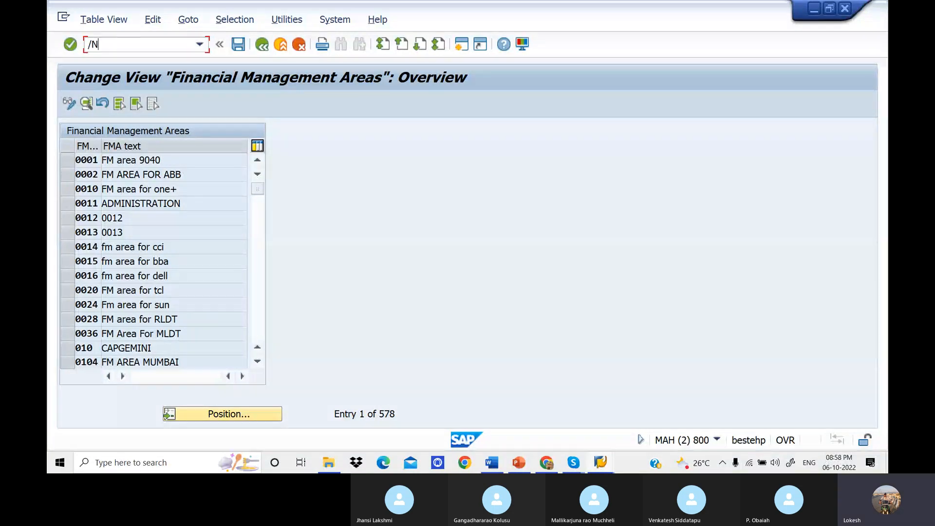
{"action": "key", "text": "Return"}
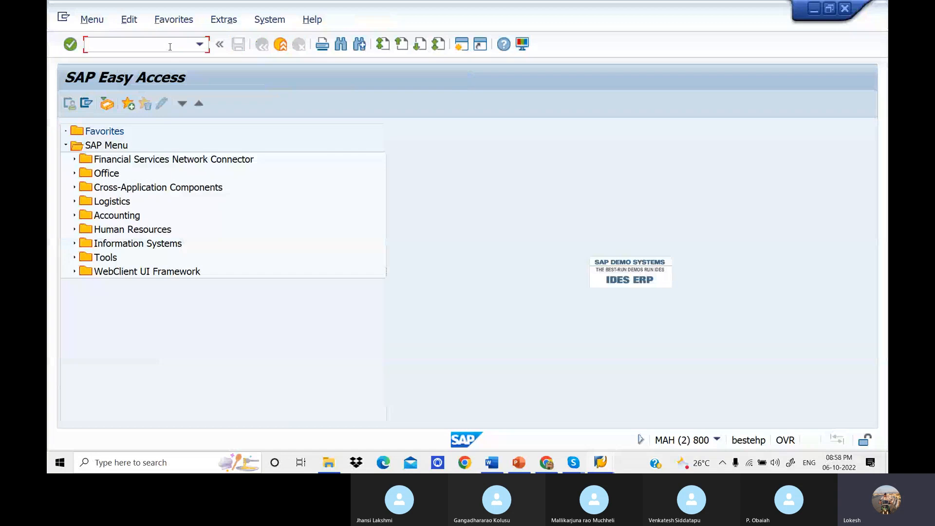
{"action": "key", "text": "alt+Tab"}
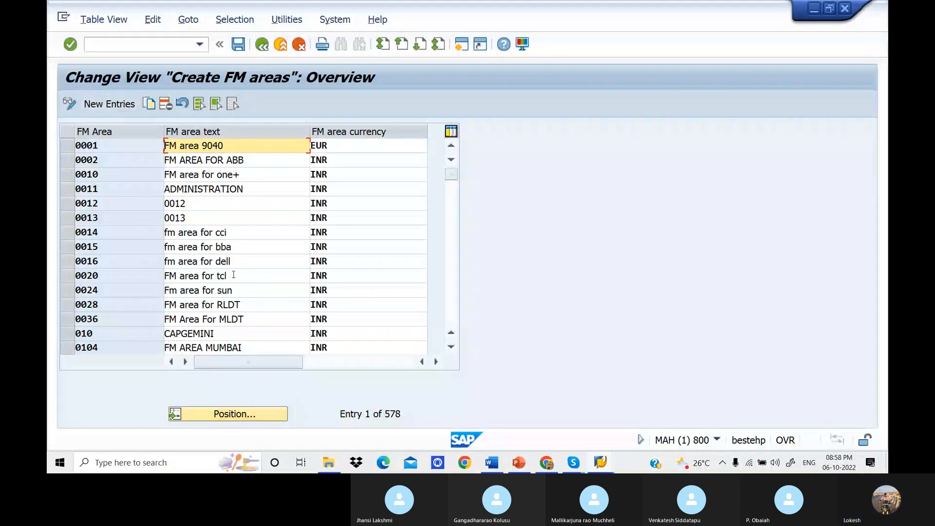
Select FM areas 0036, 0104 and 0105 together and start copying them as new entries.
{"action": "scroll", "coordinate": [234, 275], "scroll_direction": "down", "scroll_amount": 3}
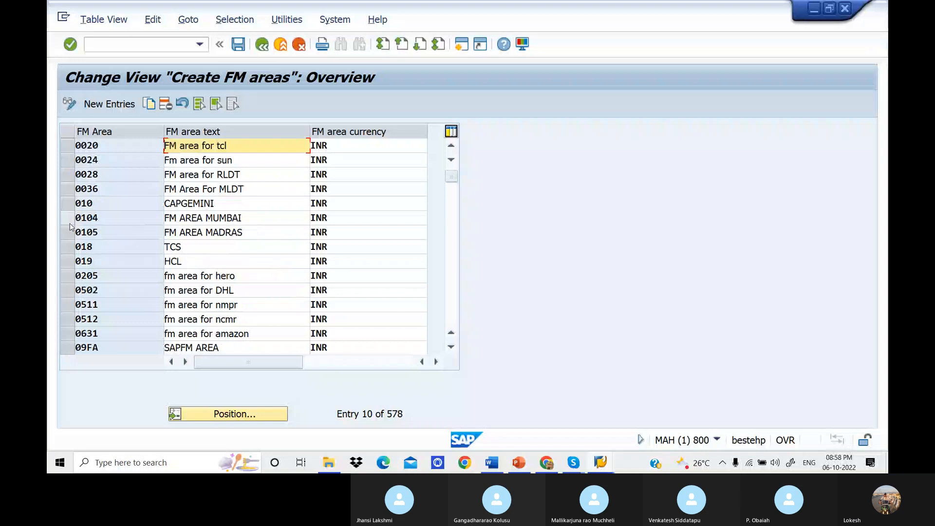
{"action": "left_click_drag", "start_coordinate": [70, 220], "coordinate": [68, 237]}
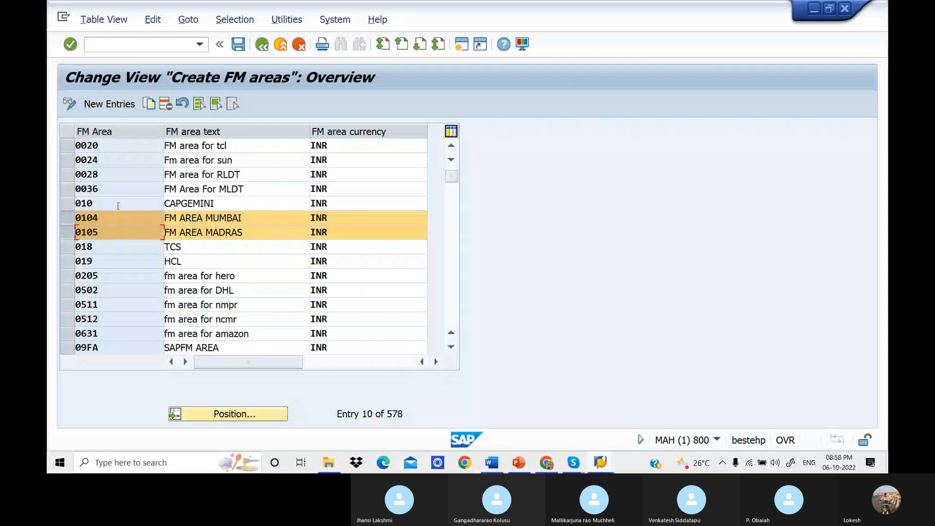
{"action": "left_click", "coordinate": [68, 189]}
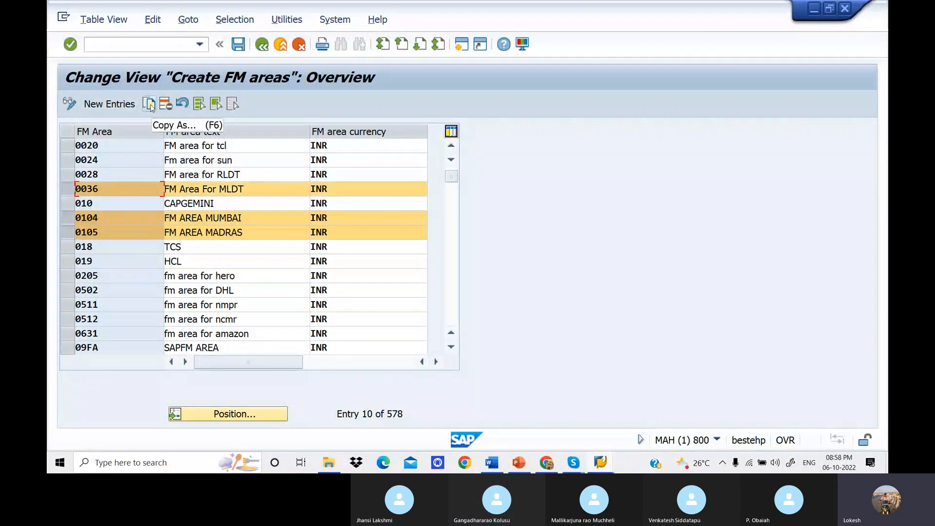
{"action": "left_click", "coordinate": [150, 104]}
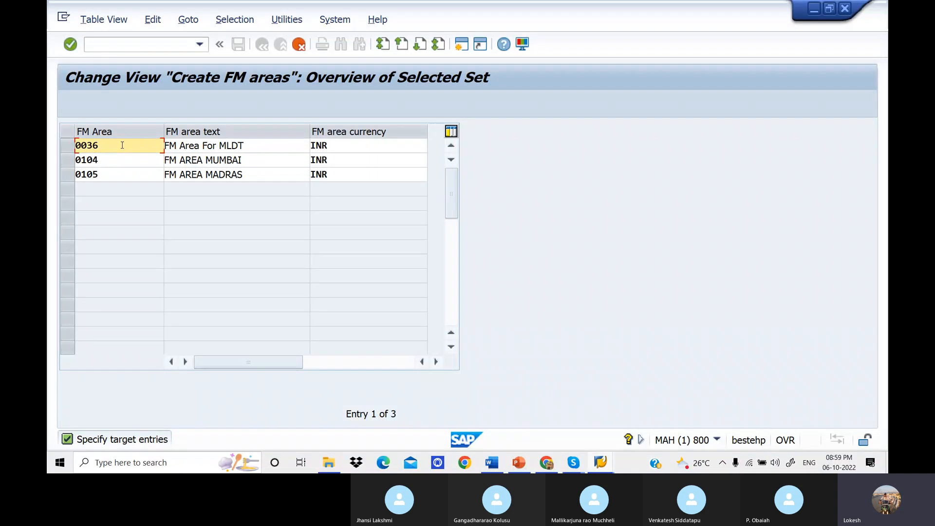
Set the first copied entry's FM area to DE11 and its text to "FM Area For Hyderbad".
{"action": "key", "text": "BackSpace"}
{"action": "key", "text": "BackSpace"}
{"action": "key", "text": "BackSpace"}
{"action": "key", "text": "BackSpace"}
{"action": "type", "text": "DE"}
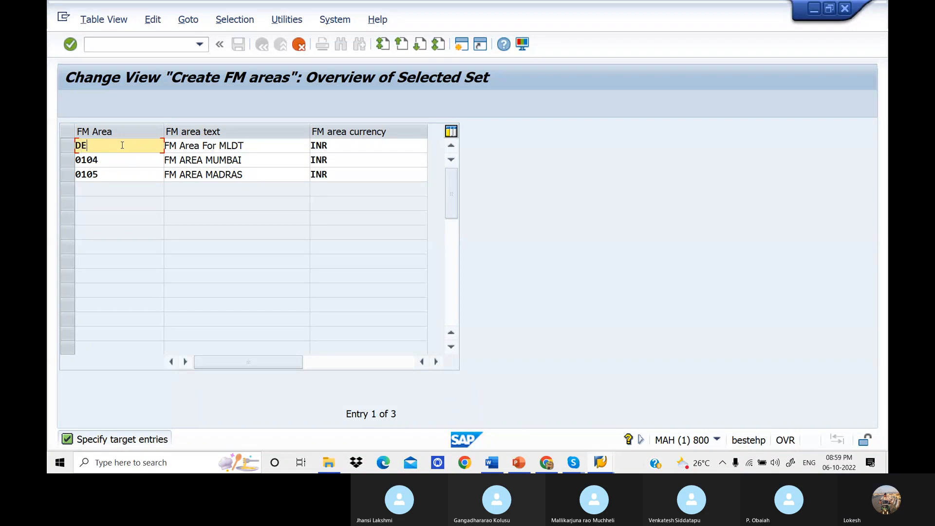
{"action": "type", "text": "11"}
{"action": "left_click", "coordinate": [263, 149]}
{"action": "key", "text": "BackSpace"}
{"action": "key", "text": "BackSpace"}
{"action": "key", "text": "BackSpace"}
{"action": "key", "text": "BackSpace"}
{"action": "key", "text": "BackSpace"}
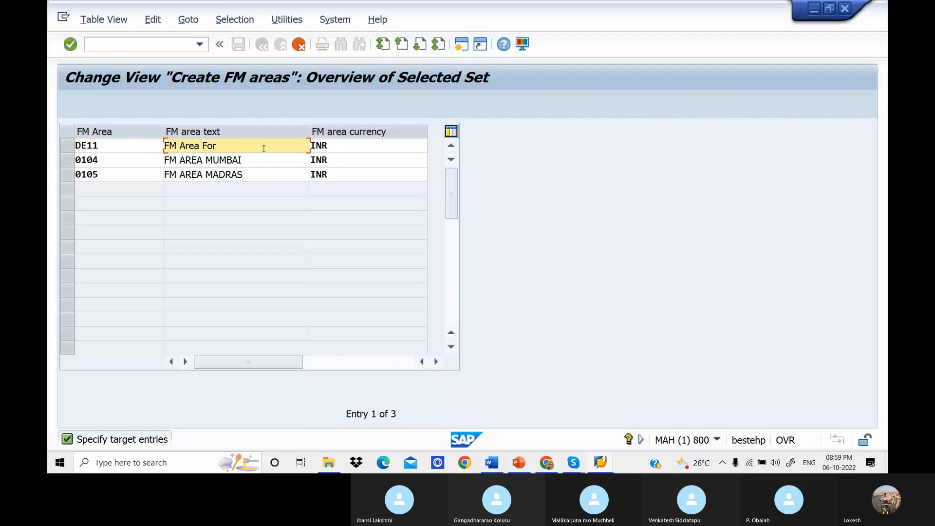
{"action": "type", "text": "Hyderbad"}
Set the second copied entry's FM area to DE22 and its text to "FM Area for Nellore".
{"action": "left_click", "coordinate": [158, 158]}
{"action": "key", "text": "BackSpace"}
{"action": "key", "text": "BackSpace"}
{"action": "key", "text": "BackSpace"}
{"action": "key", "text": "BackSpace"}
{"action": "type", "text": "de"}
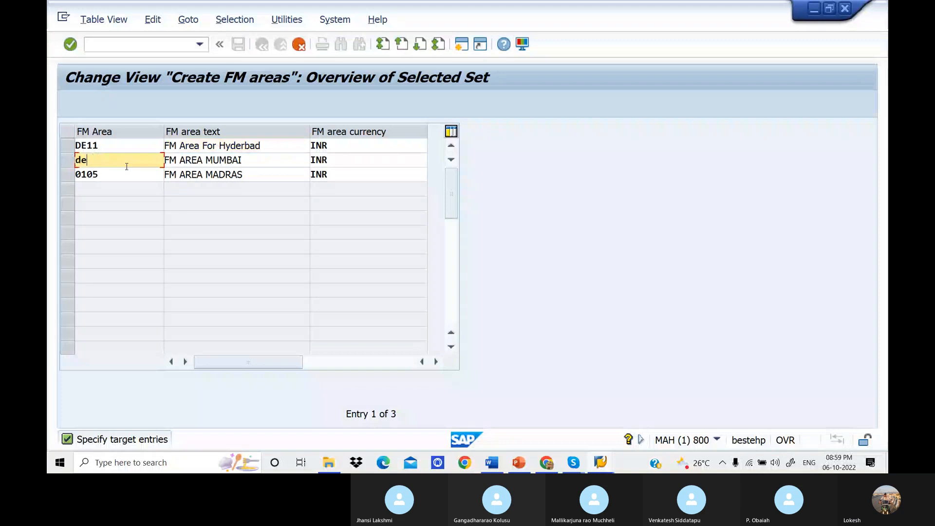
{"action": "key", "text": "BackSpace"}
{"action": "key", "text": "BackSpace"}
{"action": "type", "text": "DE22"}
{"action": "left_click", "coordinate": [260, 160]}
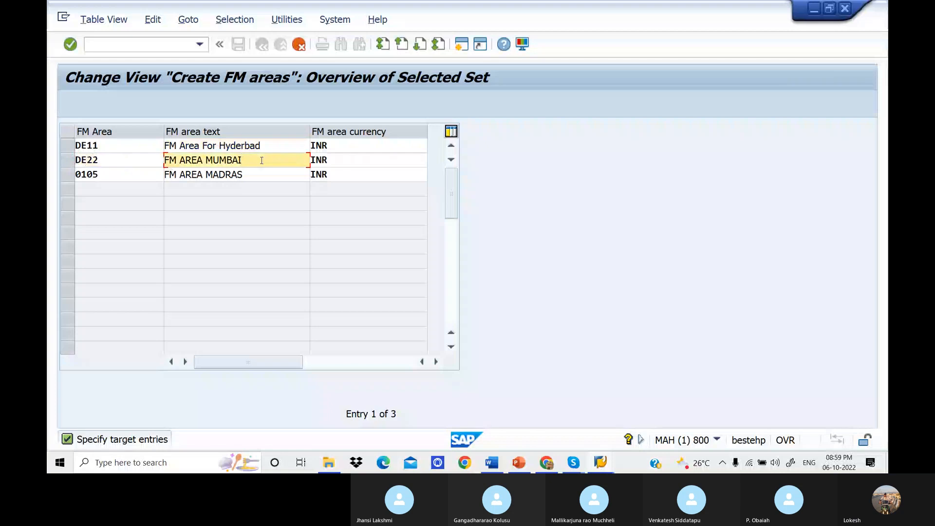
{"action": "key", "text": "BackSpace"}
{"action": "key", "text": "BackSpace"}
Set the third copied entry to FM area DE33 with the text "FM Area for Kadapa" and confirm the copied entries.
{"action": "key", "text": "BackSpace"}
{"action": "key", "text": "BackSpace"}
{"action": "key", "text": "BackSpace"}
{"action": "key", "text": "BackSpace"}
{"action": "key", "text": "BackSpace"}
{"action": "key", "text": "BackSpace"}
{"action": "key", "text": "BackSpace"}
{"action": "key", "text": "BackSpace"}
{"action": "key", "text": "BackSpace"}
{"action": "type", "text": "A"}
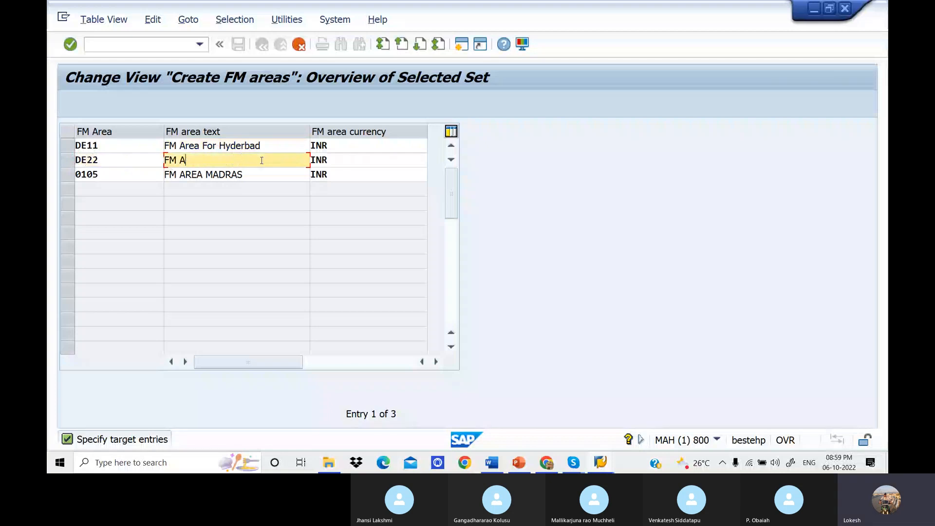
{"action": "type", "text": "rea for Nellore"}
{"action": "left_click", "coordinate": [120, 171]}
{"action": "key", "text": "BackSpace"}
{"action": "key", "text": "BackSpace"}
{"action": "key", "text": "BackSpace"}
{"action": "key", "text": "BackSpace"}
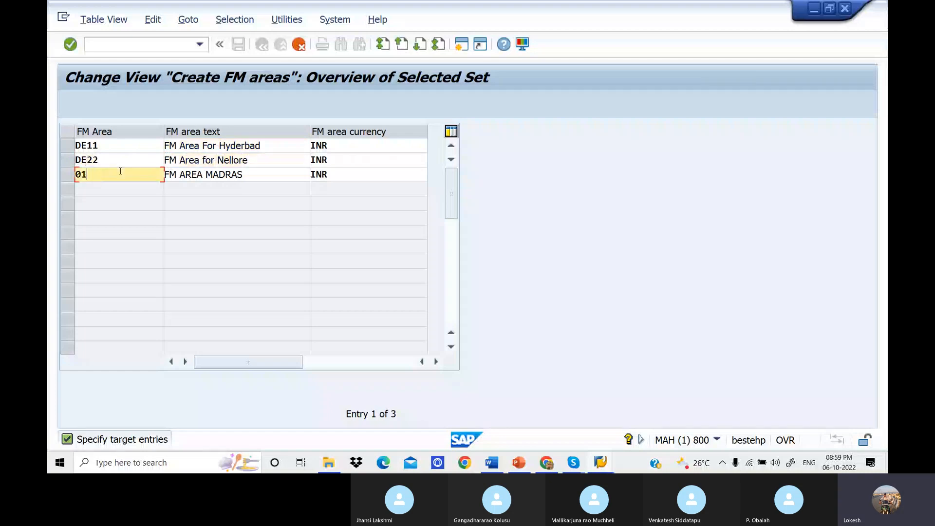
{"action": "type", "text": "DE33"}
{"action": "left_click", "coordinate": [263, 178]}
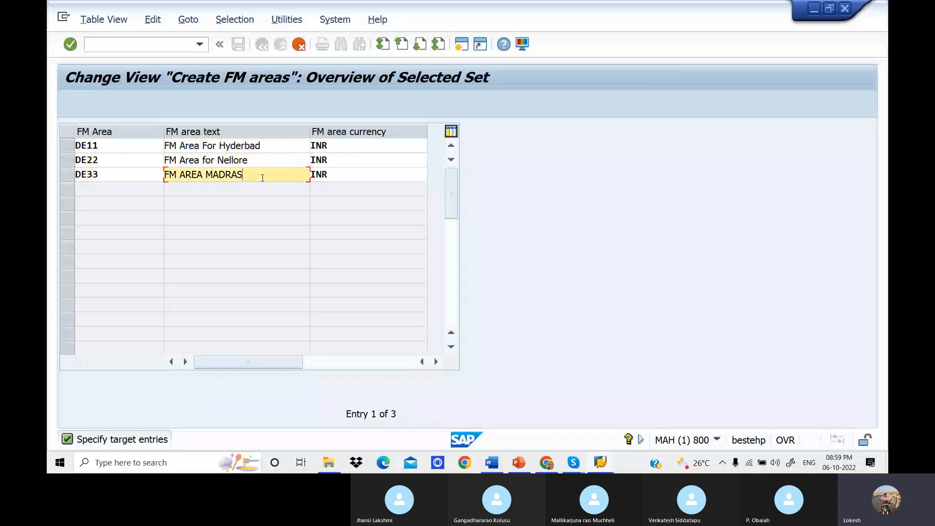
{"action": "key", "text": "BackSpace"}
{"action": "key", "text": "BackSpace"}
{"action": "key", "text": "BackSpace"}
{"action": "key", "text": "BackSpace"}
{"action": "key", "text": "BackSpace"}
{"action": "key", "text": "BackSpace"}
{"action": "key", "text": "BackSpace"}
{"action": "key", "text": "BackSpace"}
{"action": "key", "text": "BackSpace"}
{"action": "key", "text": "BackSpace"}
{"action": "type", "text": "rea for Kadapa"}
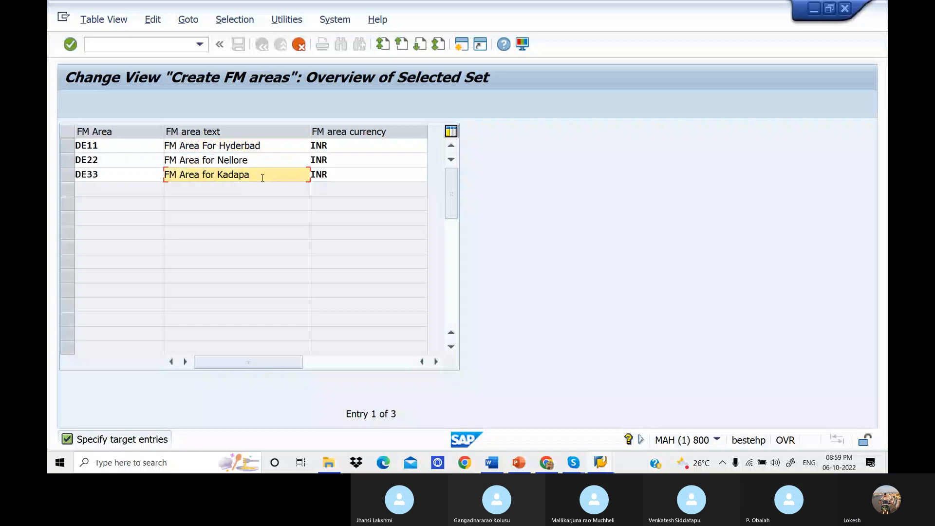
{"action": "left_click", "coordinate": [284, 208]}
{"action": "key", "text": "Return"}
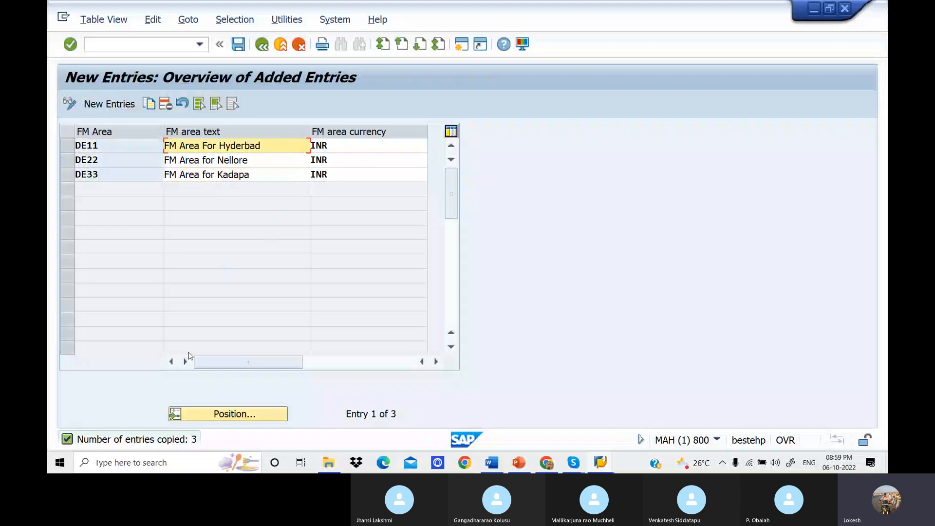
Save the new FM areas under a new customizing request with the short description "Finanaical Mgt Area Delite".
{"action": "left_click", "coordinate": [238, 45]}
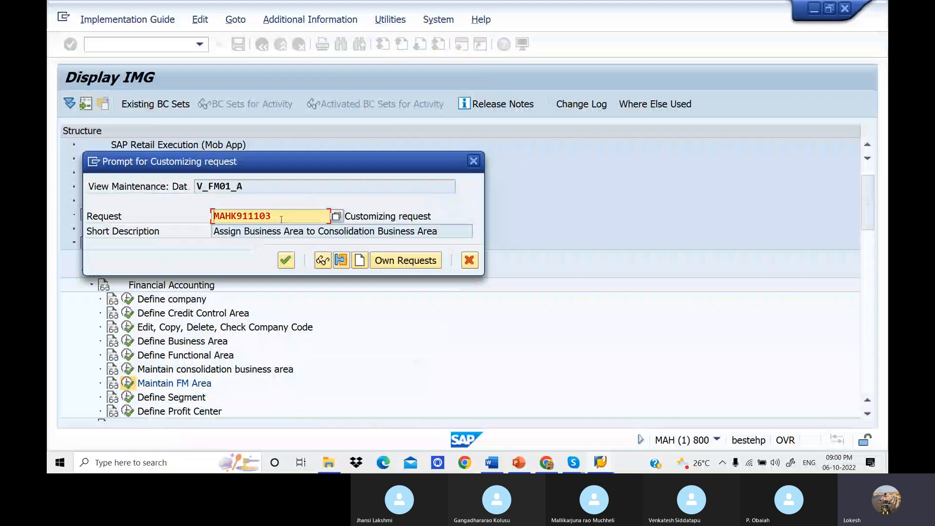
{"action": "left_click", "coordinate": [362, 264]}
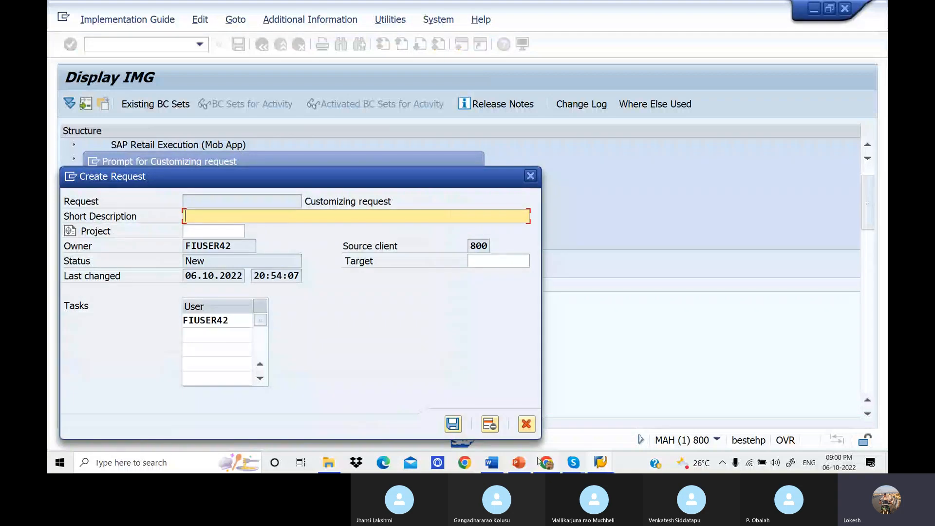
{"action": "left_click", "coordinate": [498, 464]}
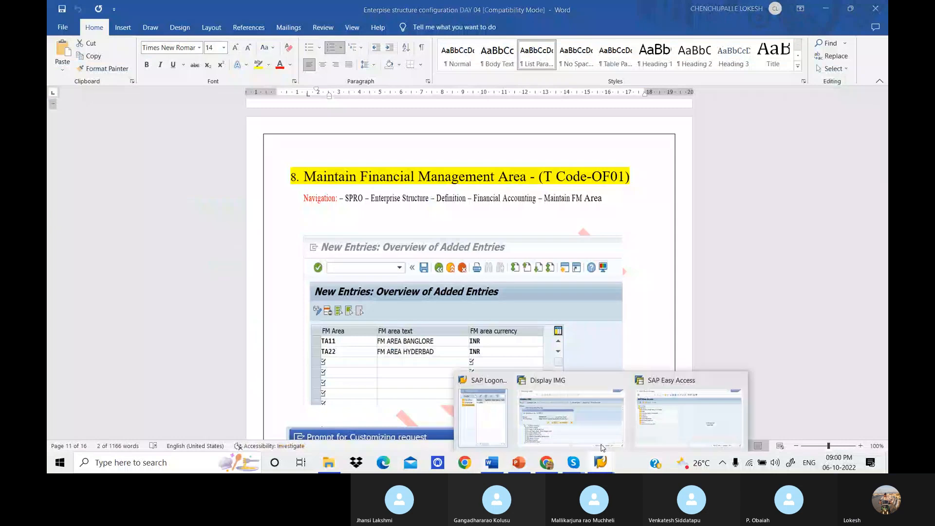
{"action": "left_click", "coordinate": [603, 447]}
{"action": "left_click", "coordinate": [276, 214]}
{"action": "type", "text": "F"}
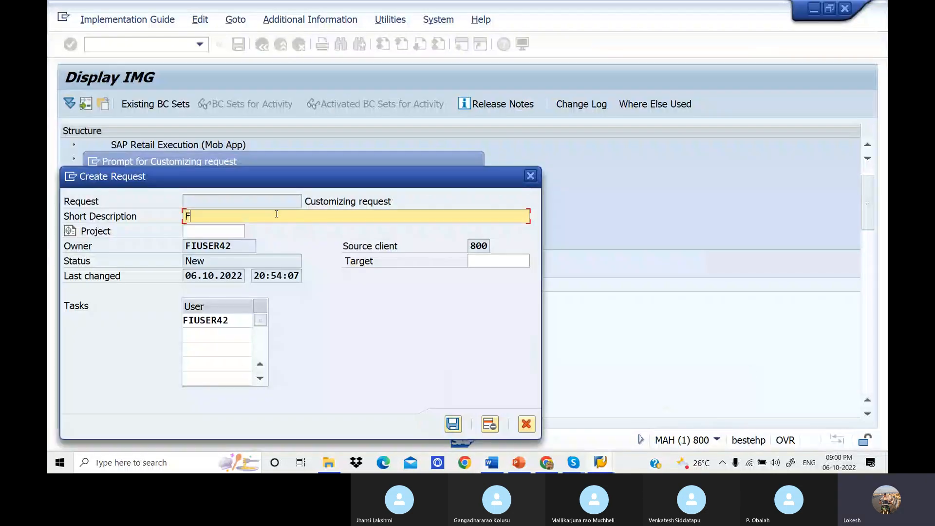
{"action": "type", "text": "inanaical M"}
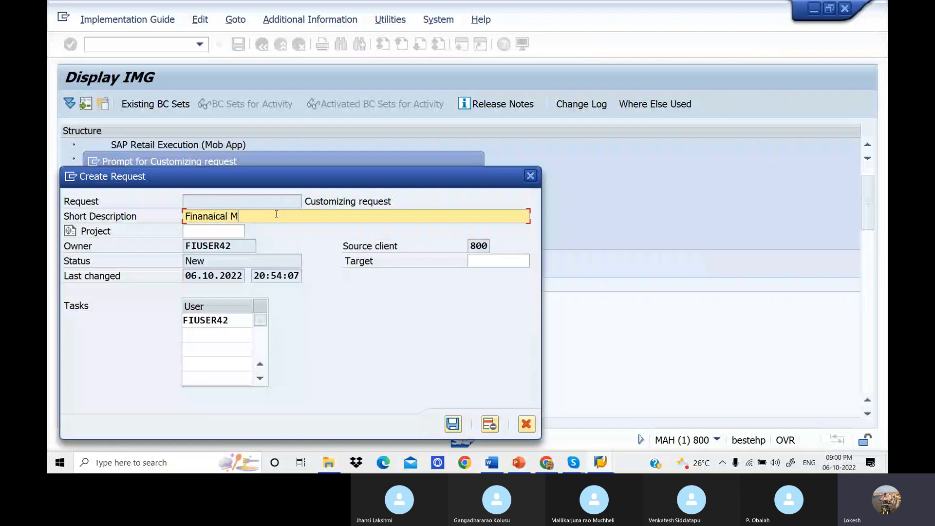
{"action": "type", "text": "gt Area Delite"}
{"action": "left_click", "coordinate": [452, 424]}
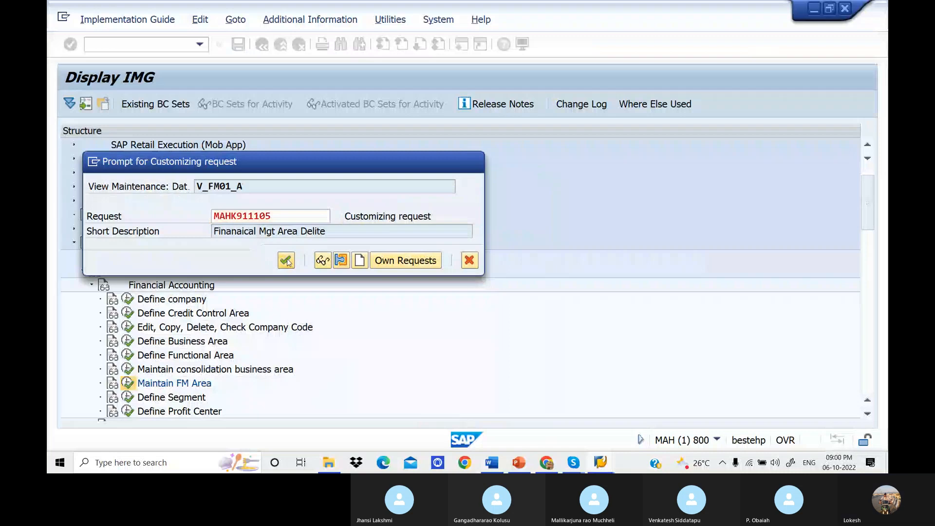
{"action": "left_click", "coordinate": [286, 260]}
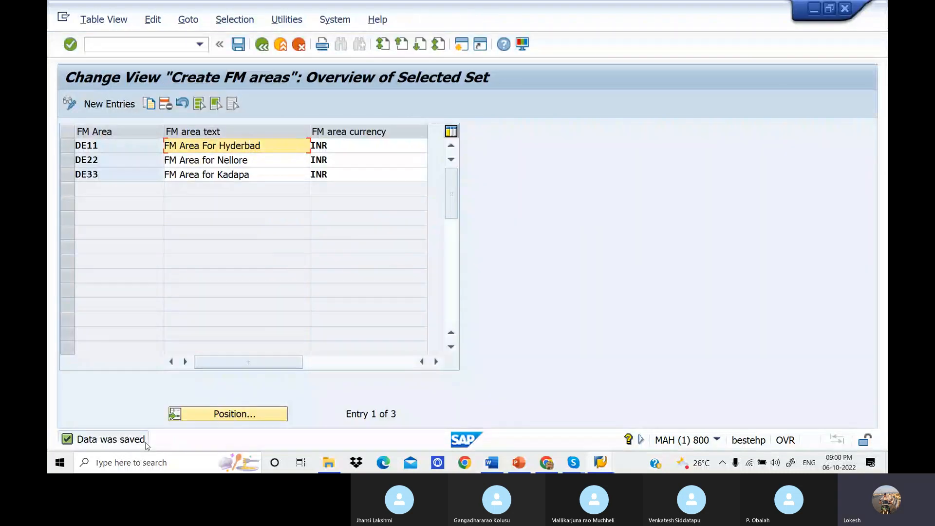
Return to the full FM areas overview and position the list at FM area DE11.
{"action": "left_click", "coordinate": [262, 45]}
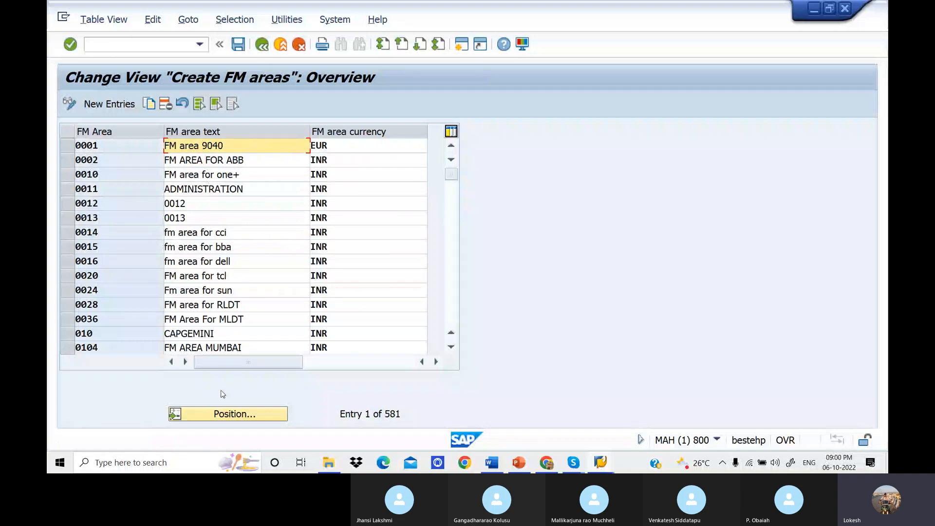
{"action": "left_click", "coordinate": [236, 416]}
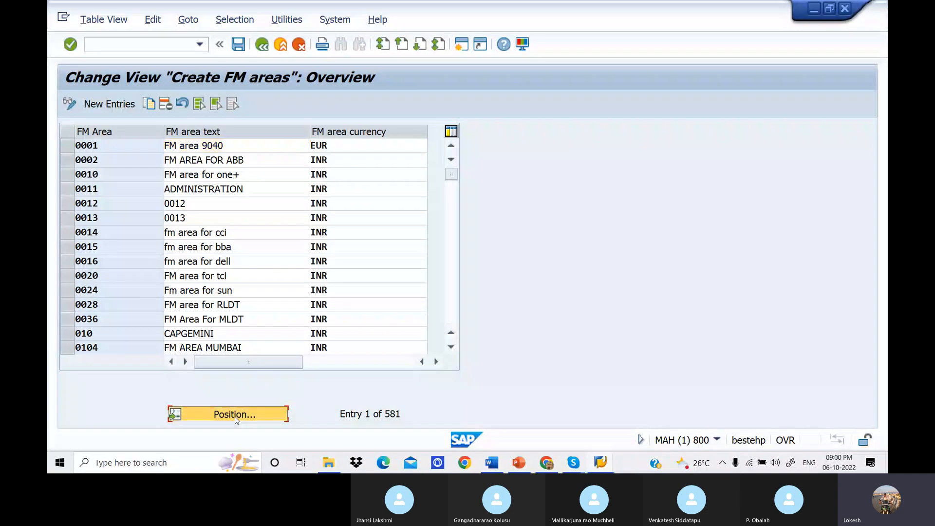
{"action": "type", "text": "de"}
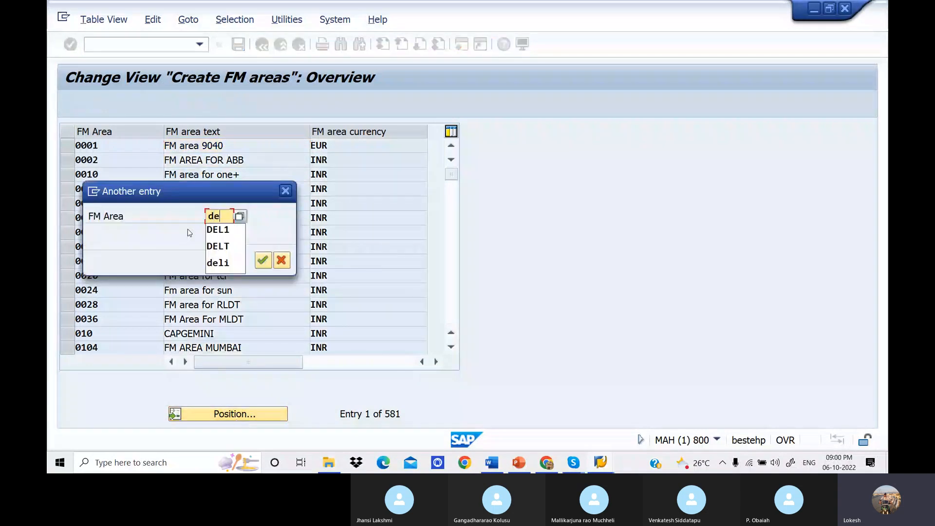
{"action": "type", "text": "ll"}
{"action": "key", "text": "Return"}
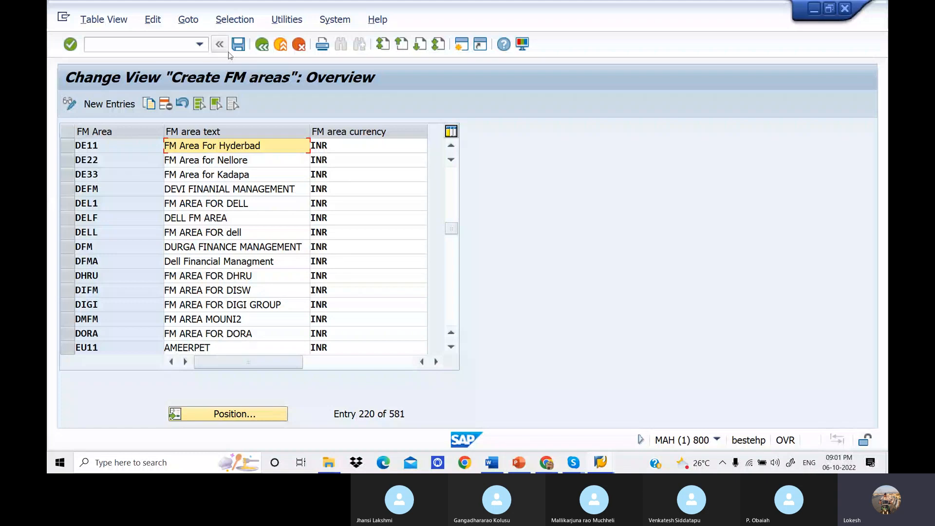
Return to the IMG structure, switch to the Word notes and review section 9, Assign Company Code to Financial Management Area (OF18).
{"action": "left_click", "coordinate": [261, 50]}
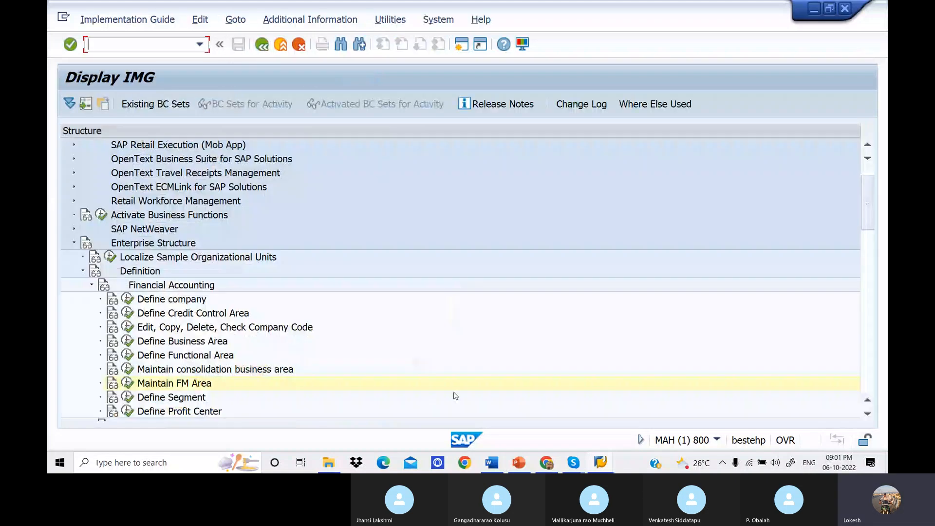
{"action": "left_click", "coordinate": [493, 464]}
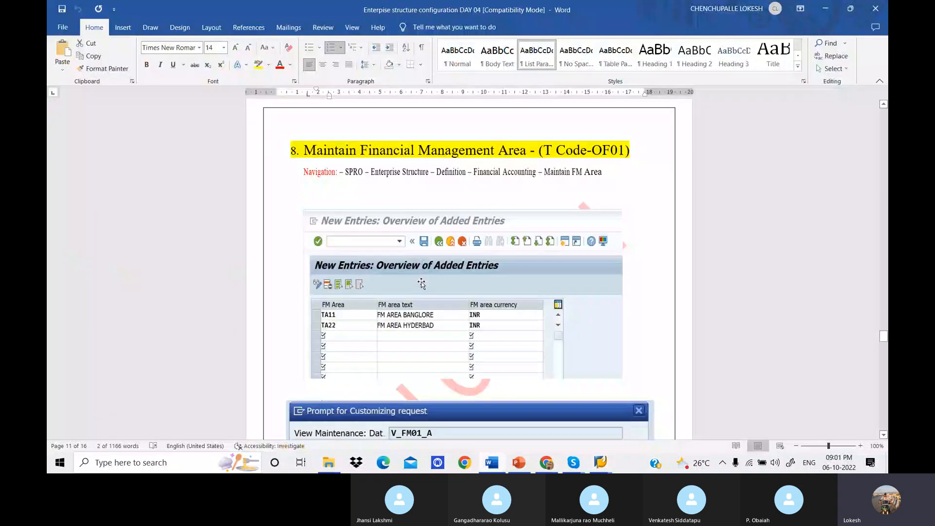
{"action": "scroll", "coordinate": [421, 283], "scroll_direction": "down", "scroll_amount": 10}
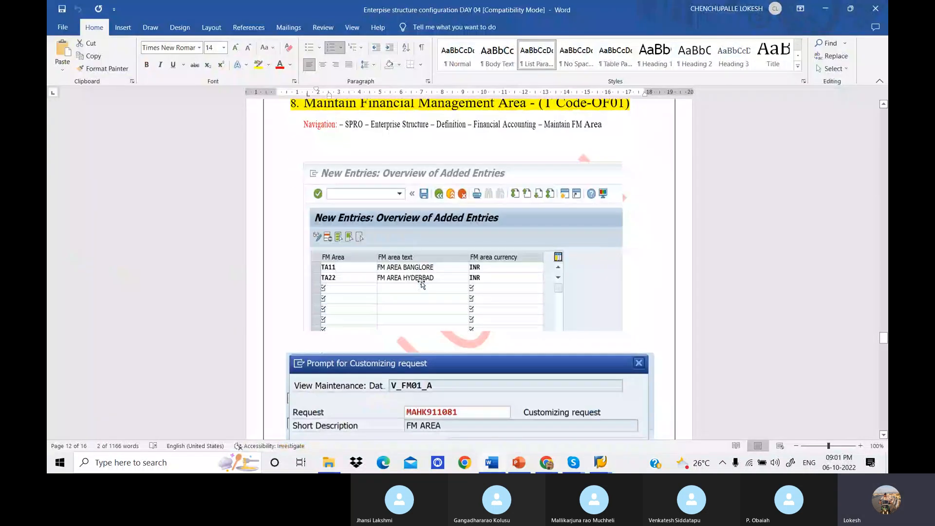
{"action": "scroll", "coordinate": [421, 281], "scroll_direction": "down", "scroll_amount": 8}
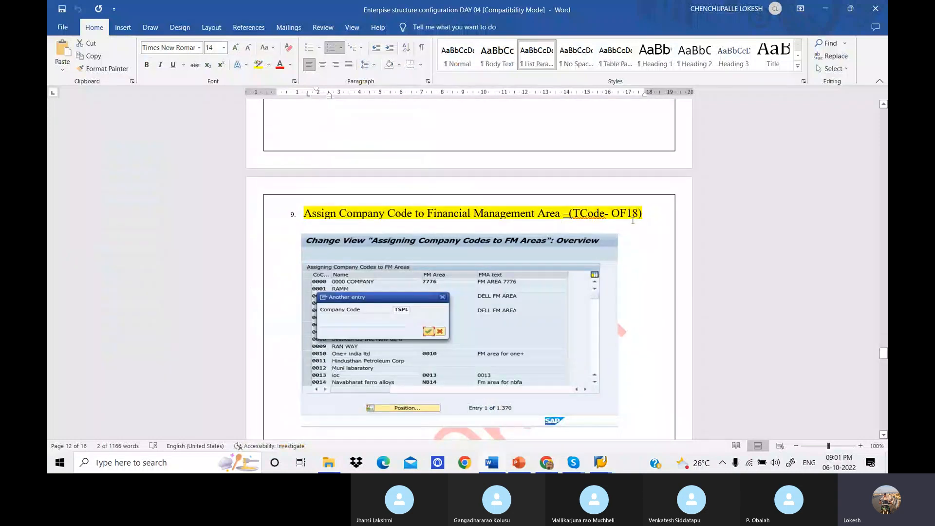
{"action": "scroll", "coordinate": [633, 220], "scroll_direction": "down", "scroll_amount": 4}
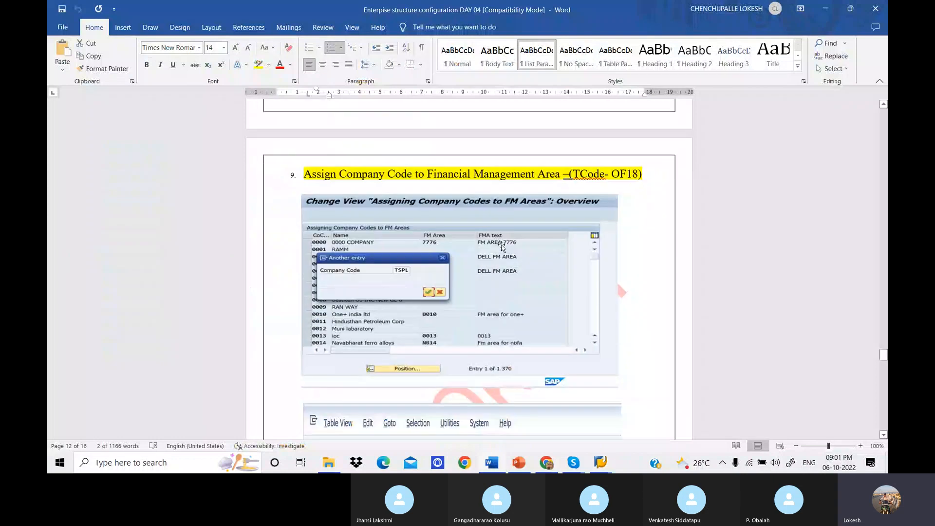
{"action": "scroll", "coordinate": [633, 220], "scroll_direction": "up", "scroll_amount": 3}
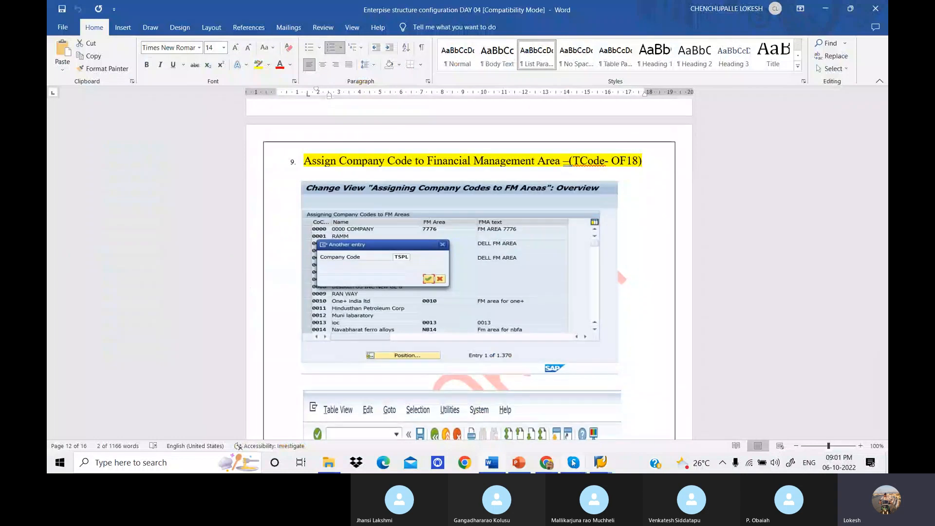
Switch to the SAP IMG and open Assign company code to financial management area under Enterprise Structure, Assignment, Financial Accounting.
{"action": "mouse_move", "coordinate": [600, 463]}
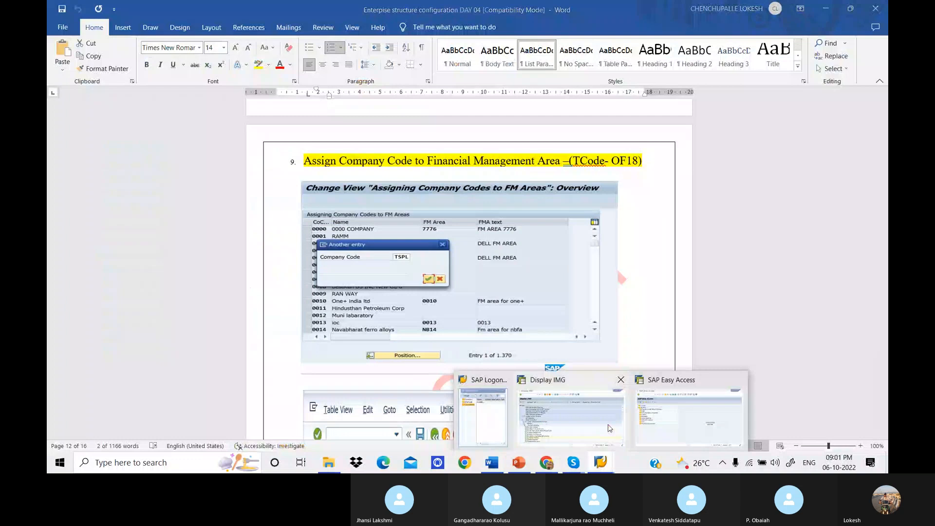
{"action": "left_click", "coordinate": [609, 428]}
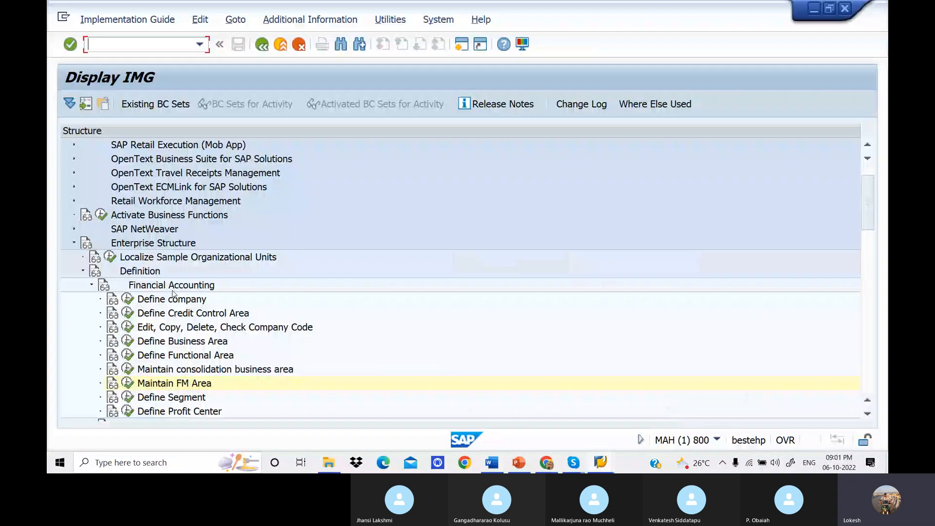
{"action": "left_click", "coordinate": [83, 271]}
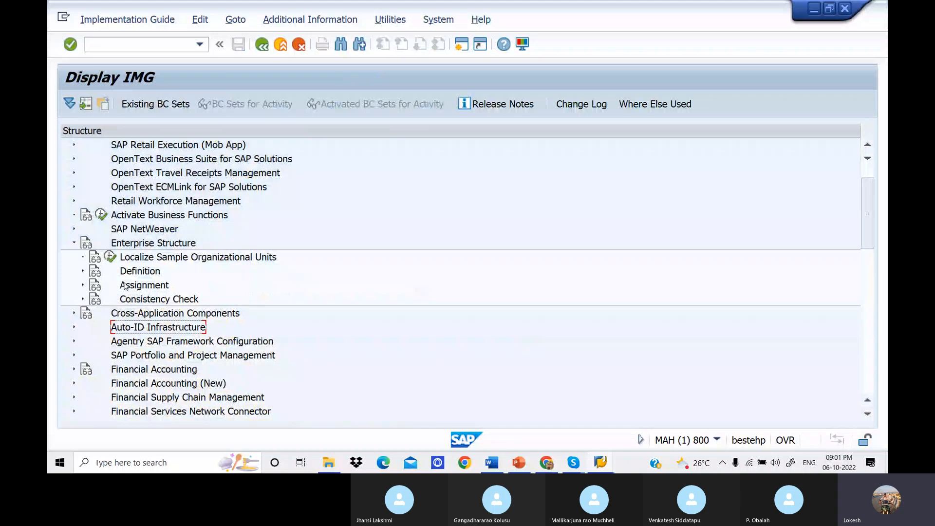
{"action": "left_click", "coordinate": [83, 285]}
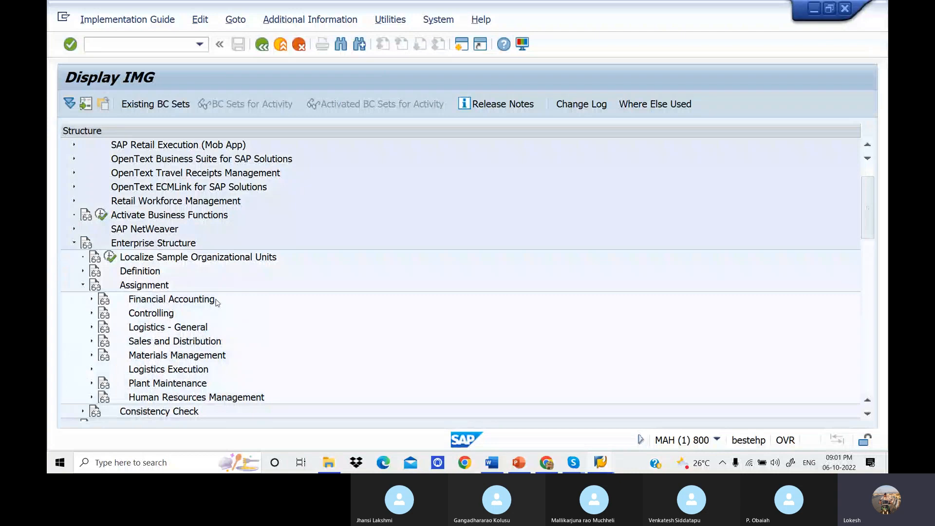
{"action": "left_click", "coordinate": [92, 300]}
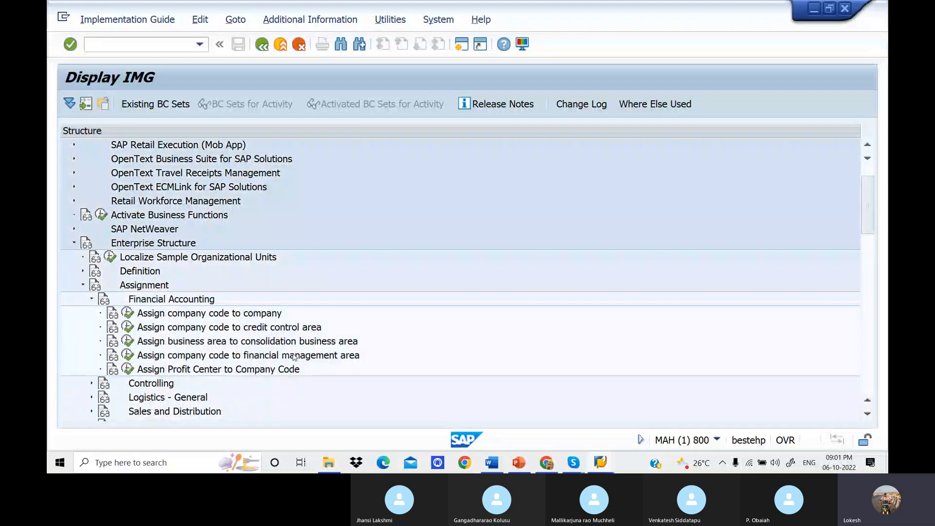
{"action": "left_click", "coordinate": [128, 356]}
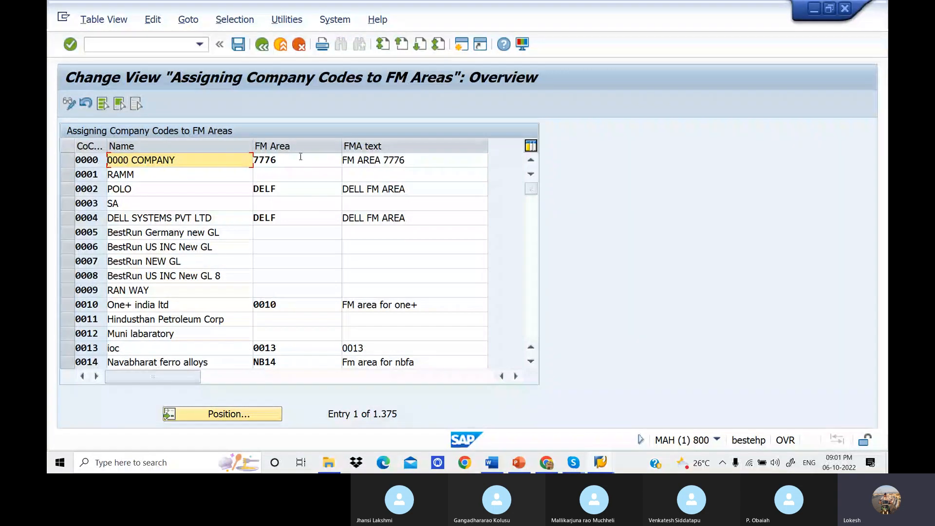
Position the company code to FM area assignment list at company code DELT.
{"action": "left_click", "coordinate": [247, 416]}
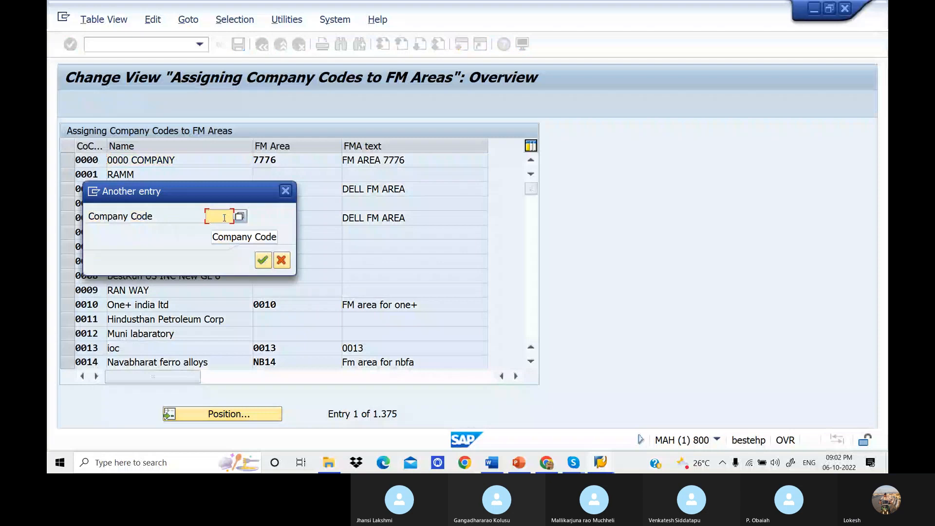
{"action": "type", "text": "delt"}
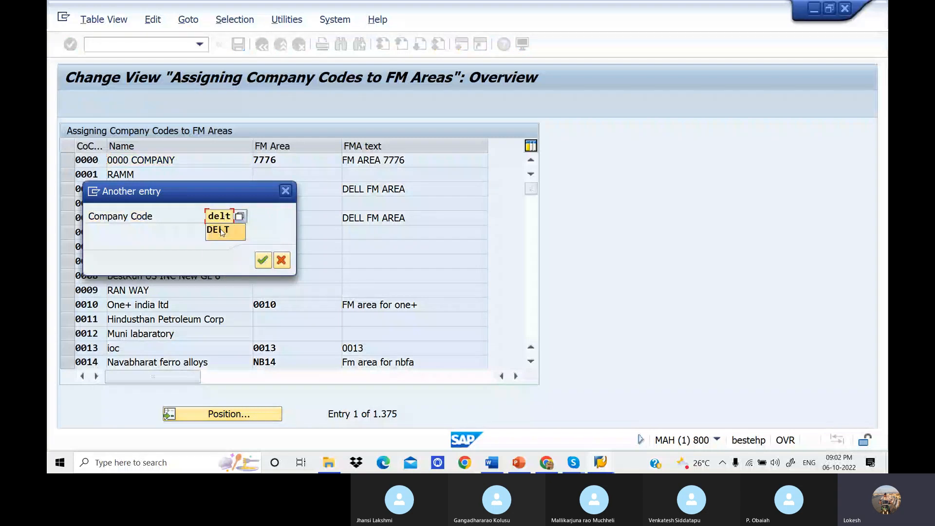
{"action": "left_click", "coordinate": [221, 231]}
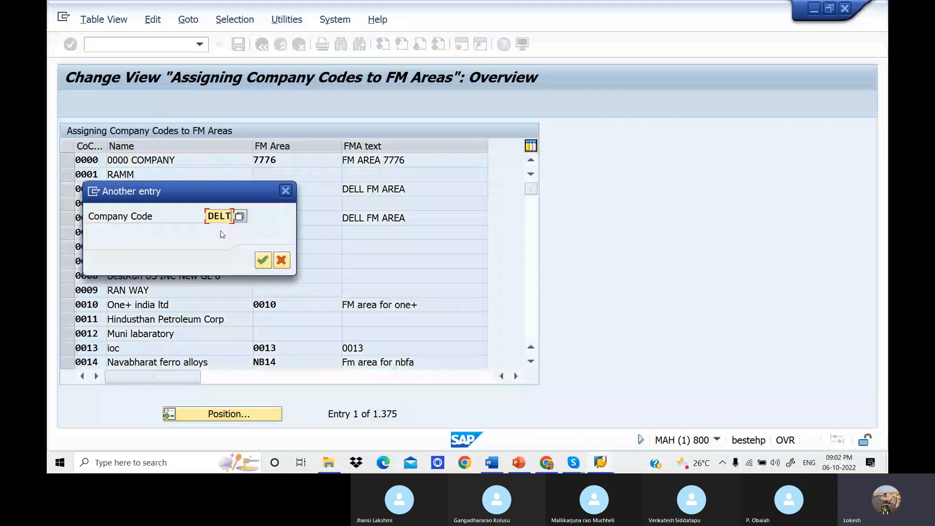
{"action": "left_click", "coordinate": [263, 261]}
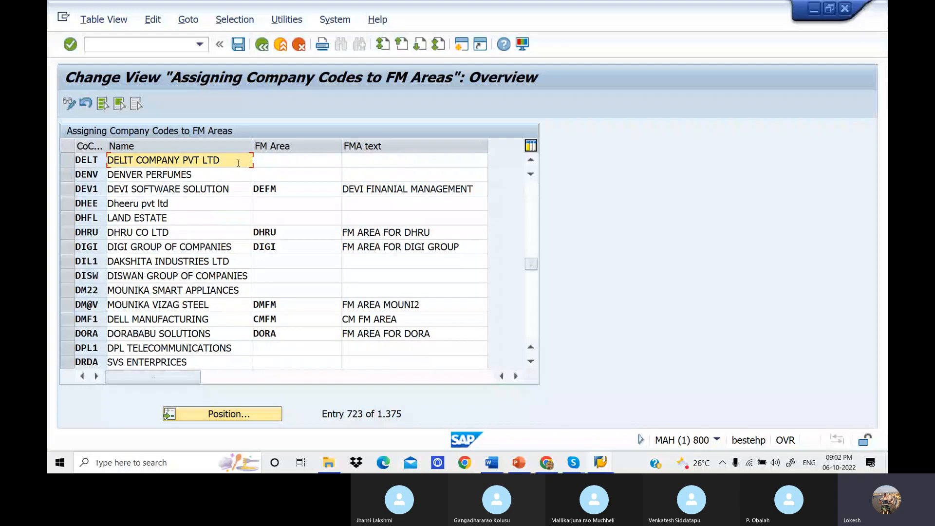
Assign FM area DE11 to company code DELT.
{"action": "left_click", "coordinate": [280, 164]}
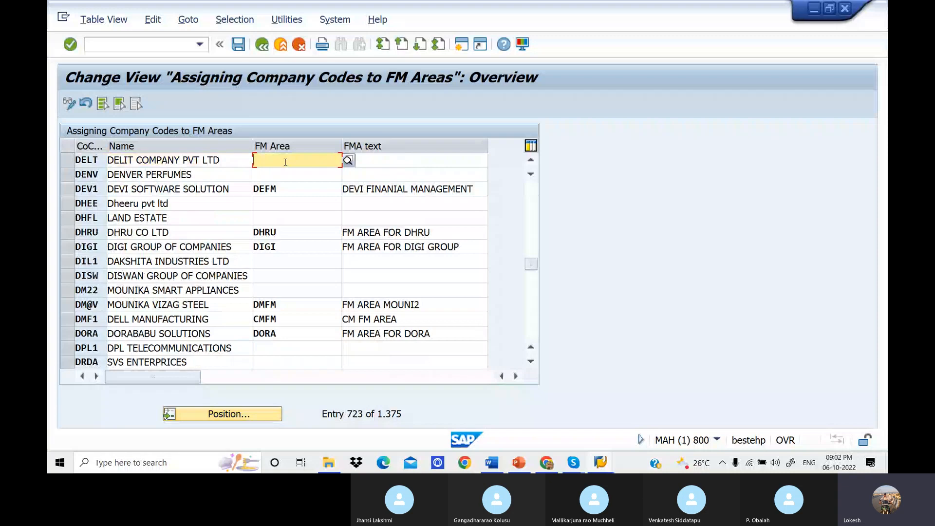
{"action": "type", "text": "del"}
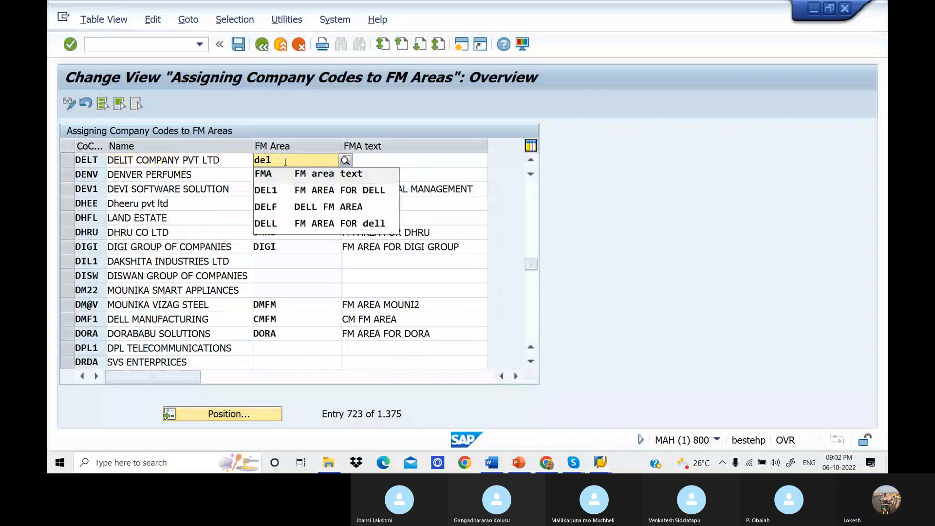
{"action": "type", "text": "1"}
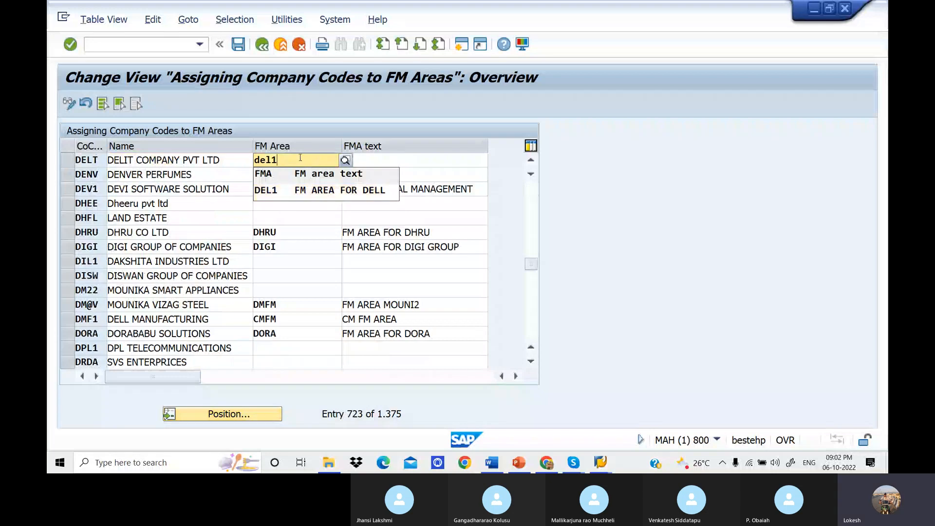
{"action": "key", "text": "BackSpace"}
{"action": "key", "text": "BackSpace"}
{"action": "type", "text": "11"}
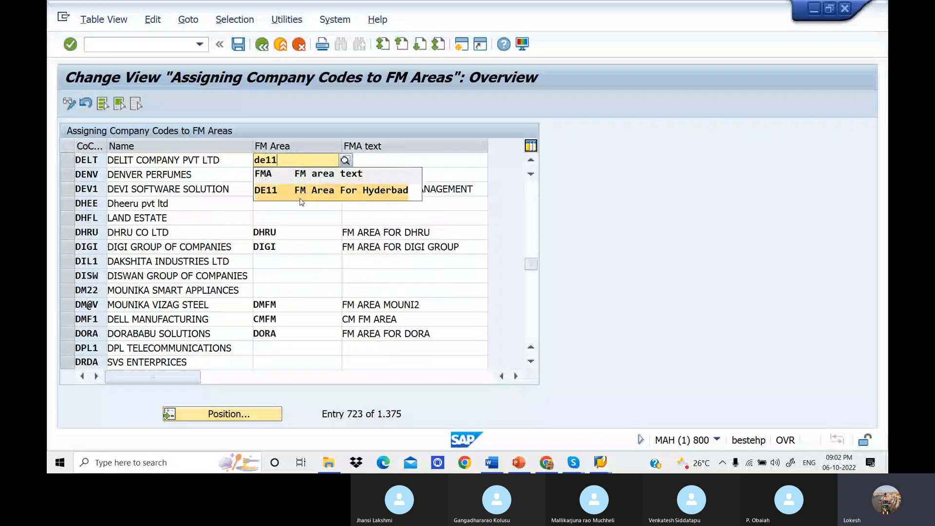
{"action": "left_click", "coordinate": [397, 194]}
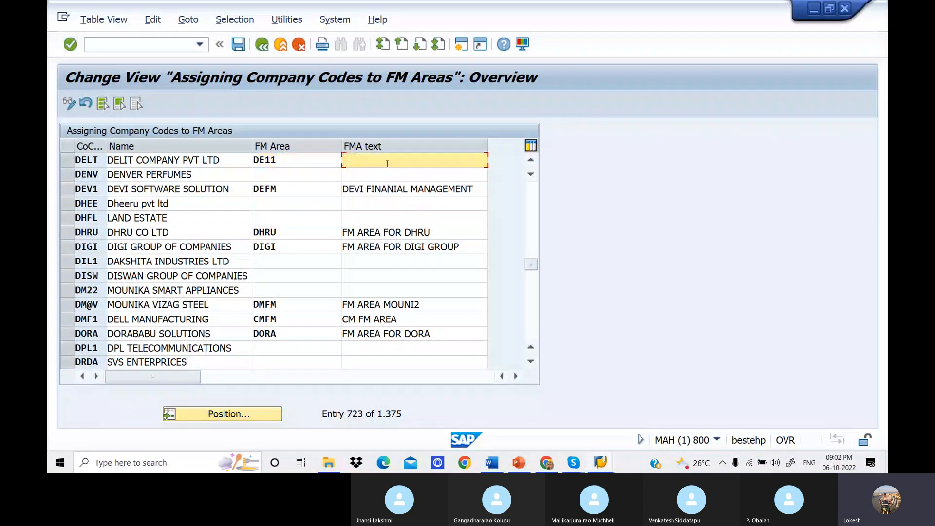
Review the example company code to FM area assignment in the Word notes and return to the SAP assignment view.
{"action": "left_click", "coordinate": [488, 467]}
{"action": "scroll", "coordinate": [424, 268], "scroll_direction": "down", "scroll_amount": 1}
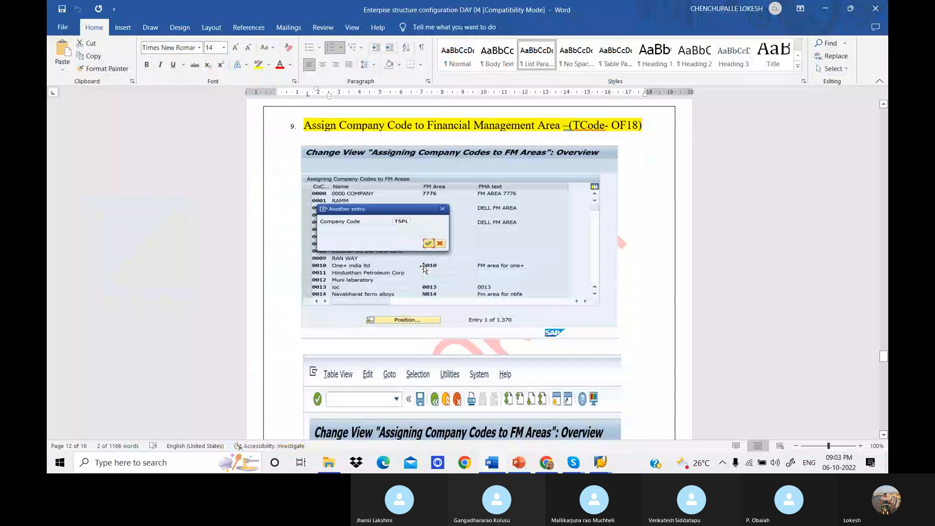
{"action": "scroll", "coordinate": [424, 268], "scroll_direction": "down", "scroll_amount": 3}
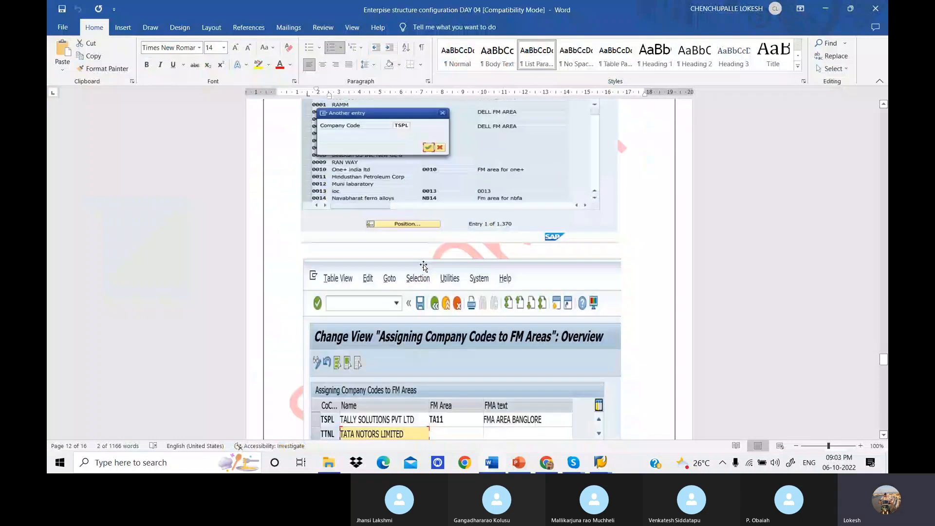
{"action": "scroll", "coordinate": [424, 265], "scroll_direction": "down", "scroll_amount": 2}
{"action": "scroll", "coordinate": [423, 266], "scroll_direction": "down", "scroll_amount": 3}
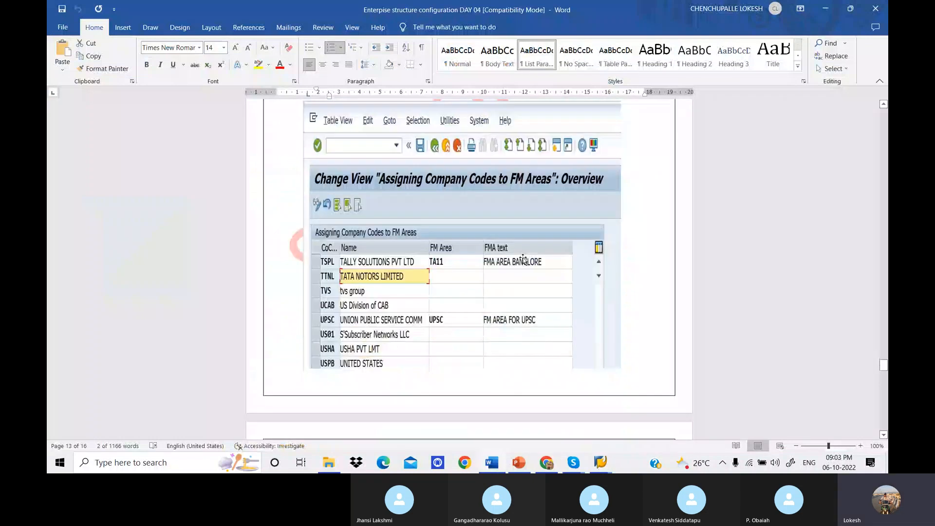
{"action": "left_click", "coordinate": [601, 461]}
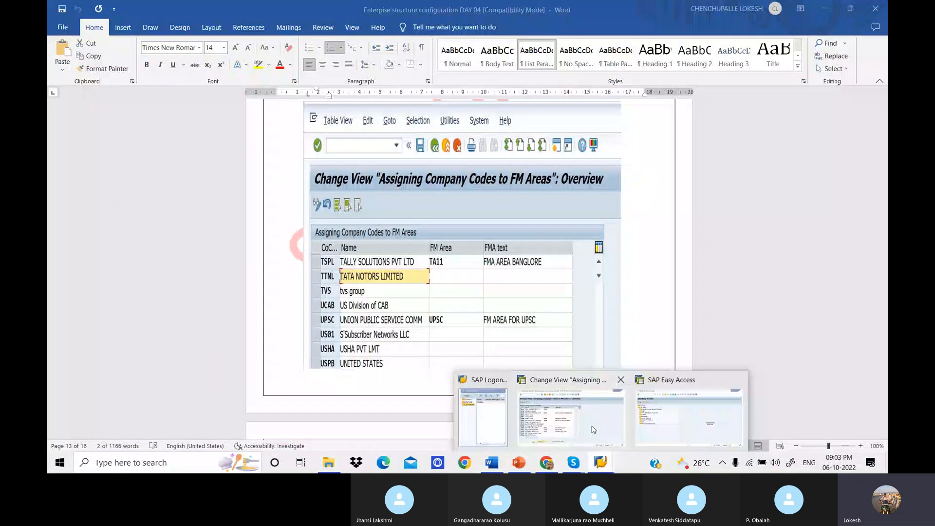
{"action": "left_click", "coordinate": [593, 430]}
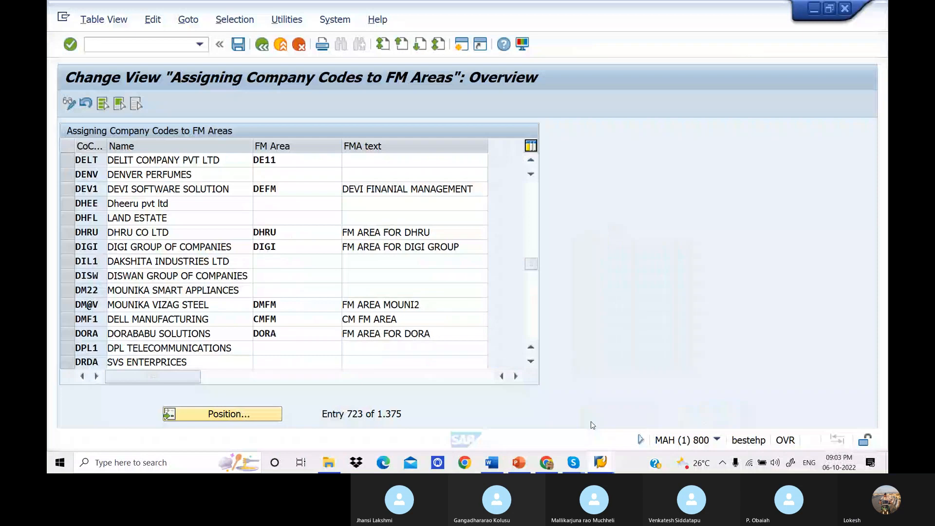
Set the FMA text of company code DELT to "FMA AREA HYDERBAD".
{"action": "left_click", "coordinate": [369, 159]}
{"action": "type", "text": "F"}
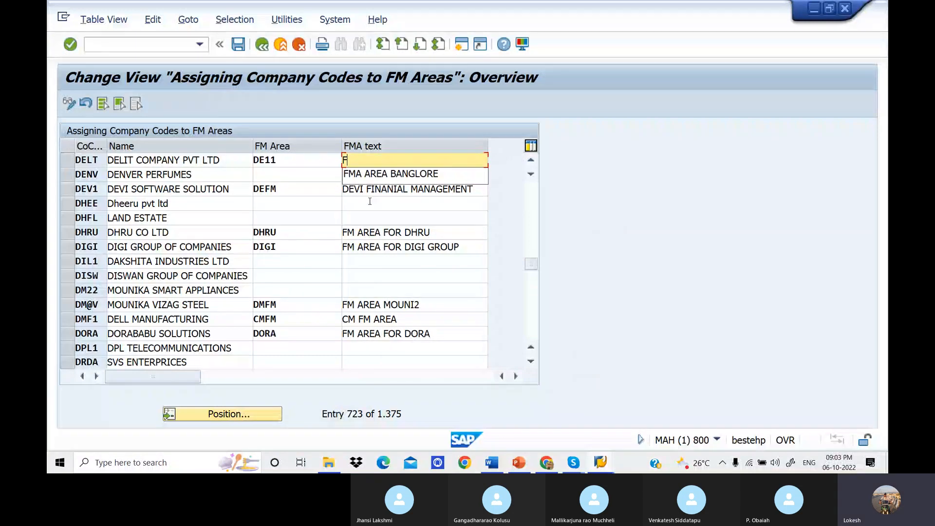
{"action": "key", "text": "Down"}
{"action": "key", "text": "Return"}
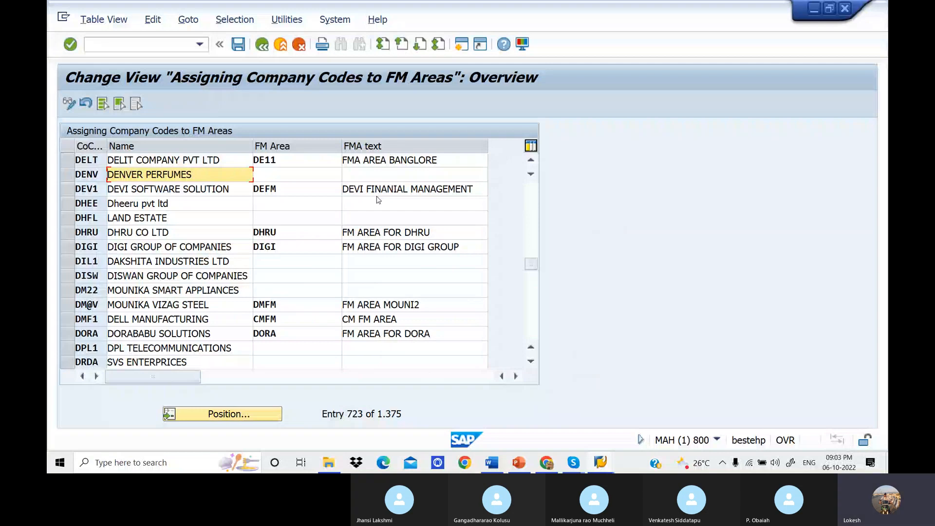
{"action": "left_click", "coordinate": [465, 163]}
{"action": "key", "text": "BackSpace"}
{"action": "key", "text": "BackSpace"}
{"action": "key", "text": "BackSpace"}
{"action": "key", "text": "BackSpace"}
{"action": "key", "text": "BackSpace"}
{"action": "key", "text": "BackSpace"}
{"action": "key", "text": "BackSpace"}
{"action": "key", "text": "BackSpace"}
{"action": "type", "text": "H"}
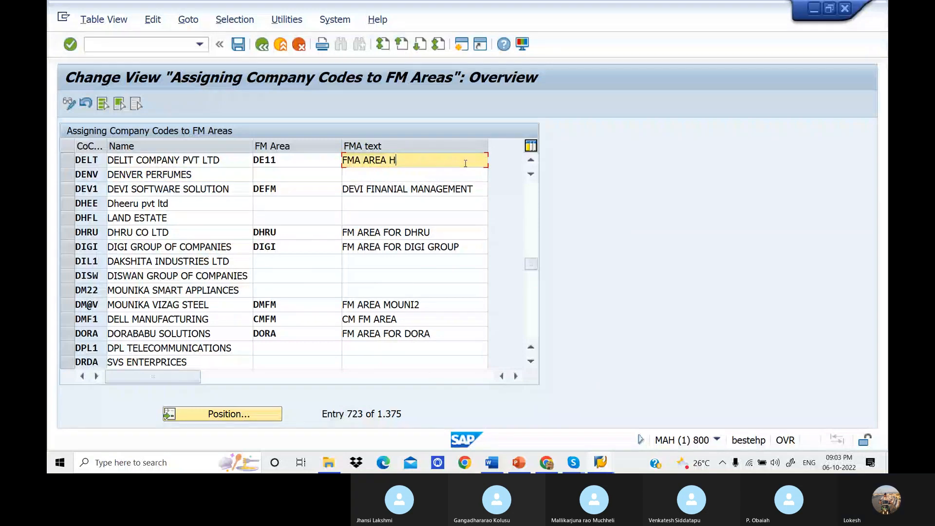
{"action": "type", "text": "YDERBAD"}
Save the assignment under a new customizing request with the short description "Assign Company Code to FM Area".
{"action": "left_click", "coordinate": [239, 45]}
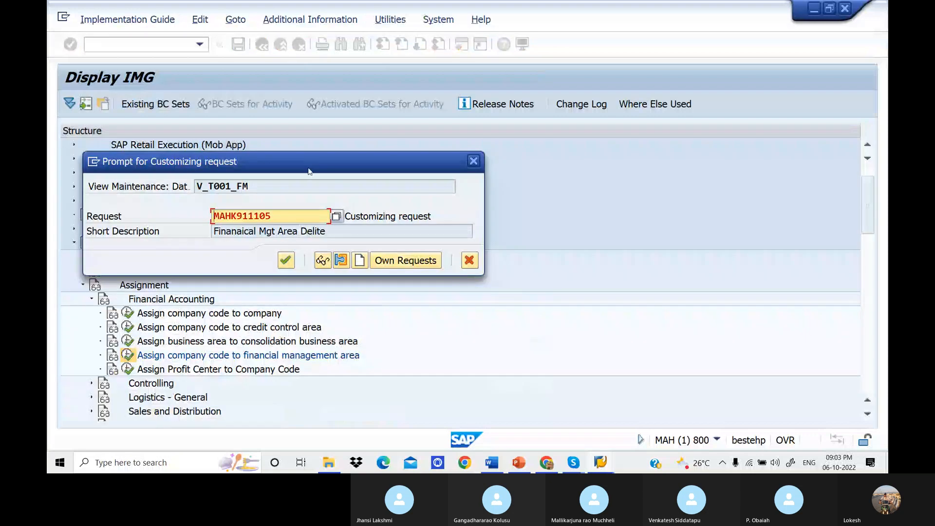
{"action": "left_click", "coordinate": [365, 266]}
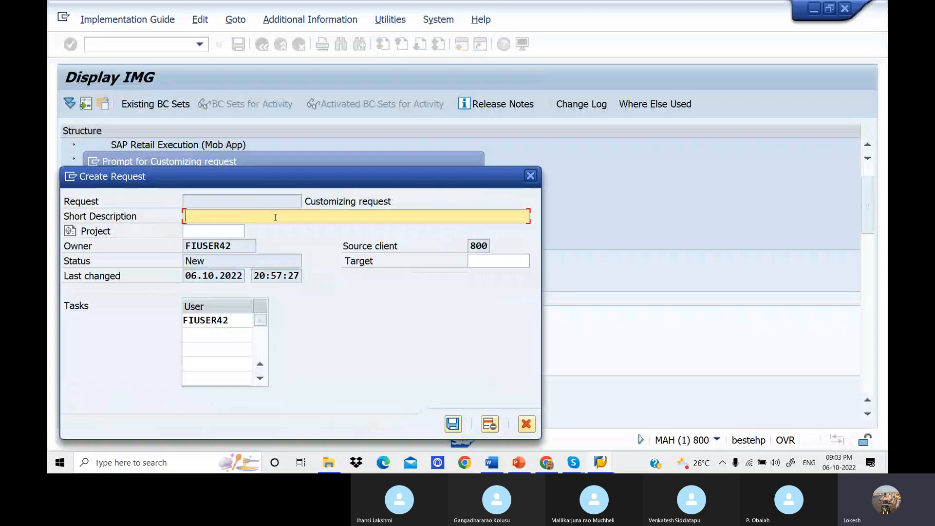
{"action": "type", "text": "Assign "}
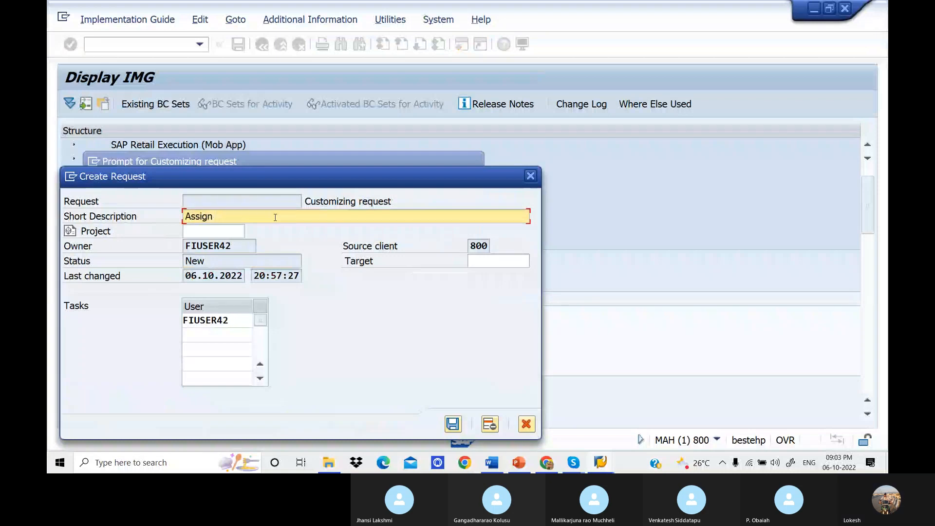
{"action": "type", "text": "c"}
{"action": "key", "text": "BackSpace"}
{"action": "type", "text": "Company Code to FM a"}
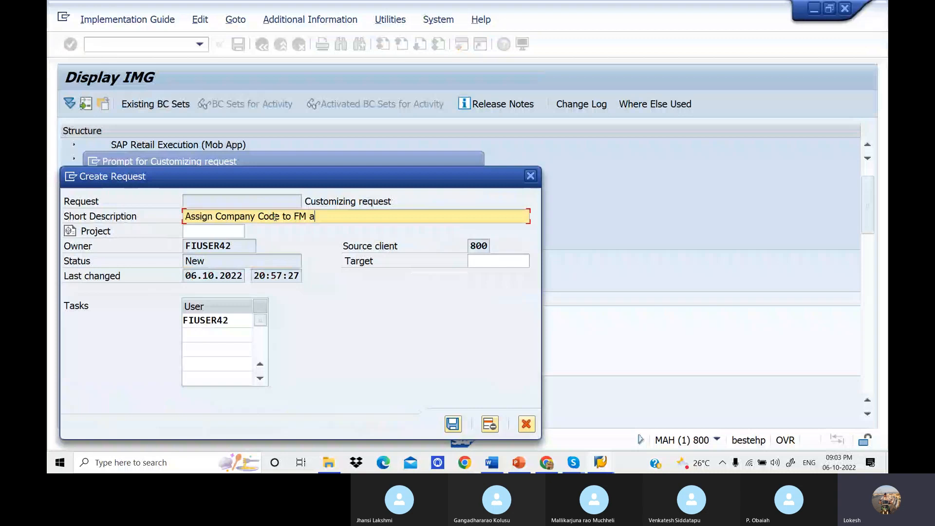
{"action": "key", "text": "BackSpace"}
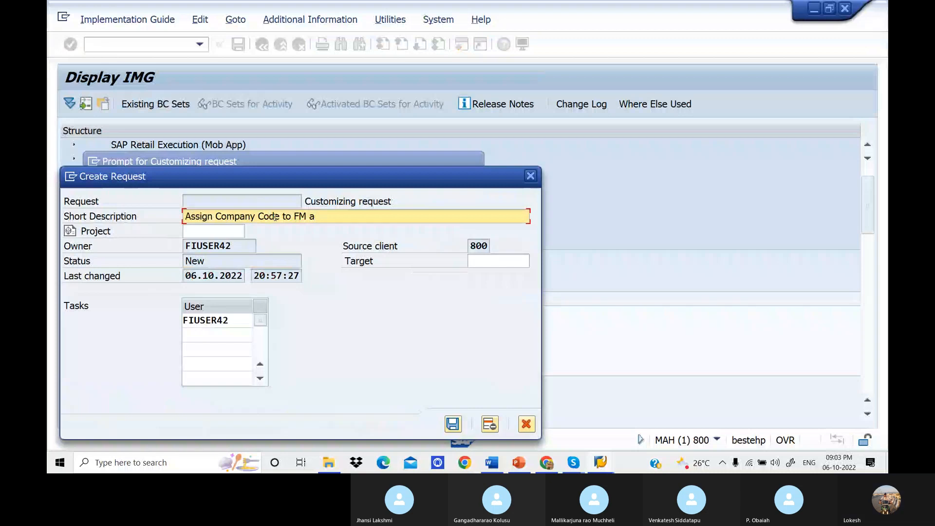
{"action": "type", "text": "A"}
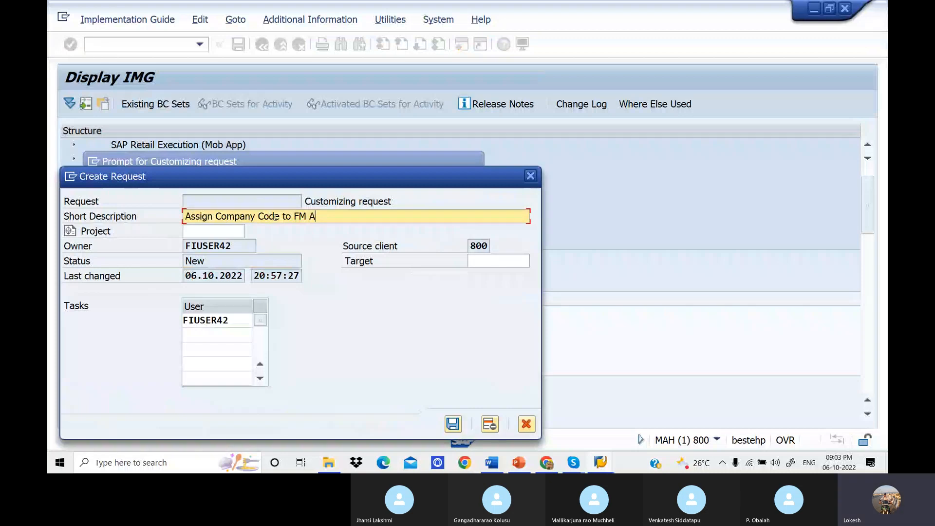
{"action": "type", "text": "rea"}
{"action": "left_click", "coordinate": [458, 425]}
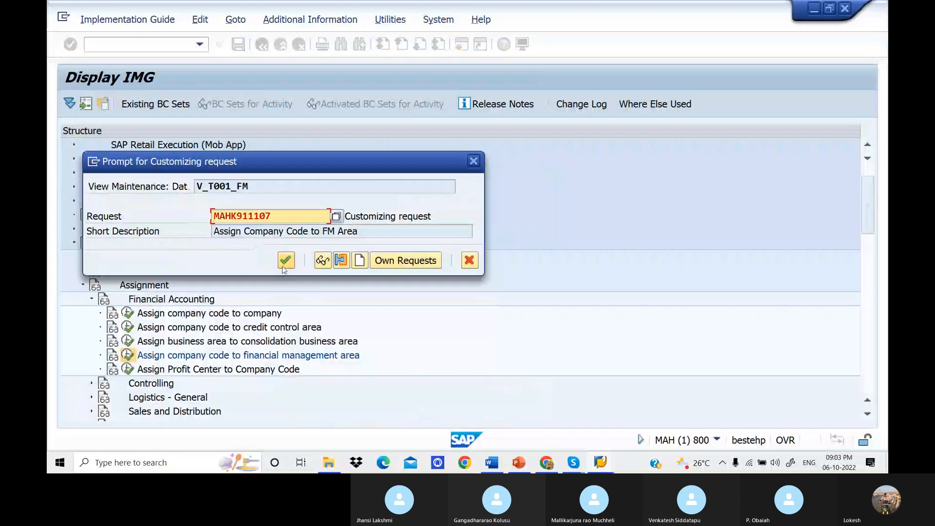
{"action": "left_click", "coordinate": [284, 268]}
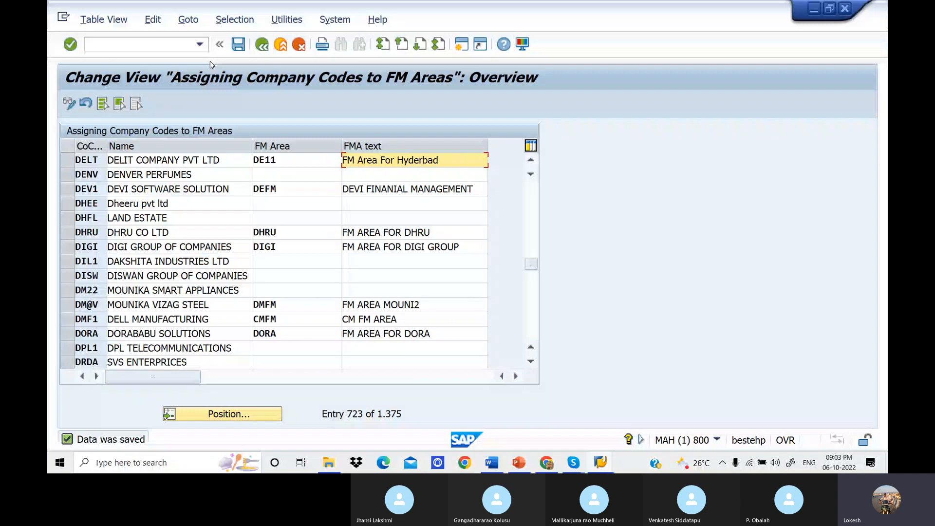
Leave the FM area assignment and open the Define Credit Control Area activity under Enterprise Structure, Definition, Financial Accounting.
{"action": "left_click", "coordinate": [262, 46]}
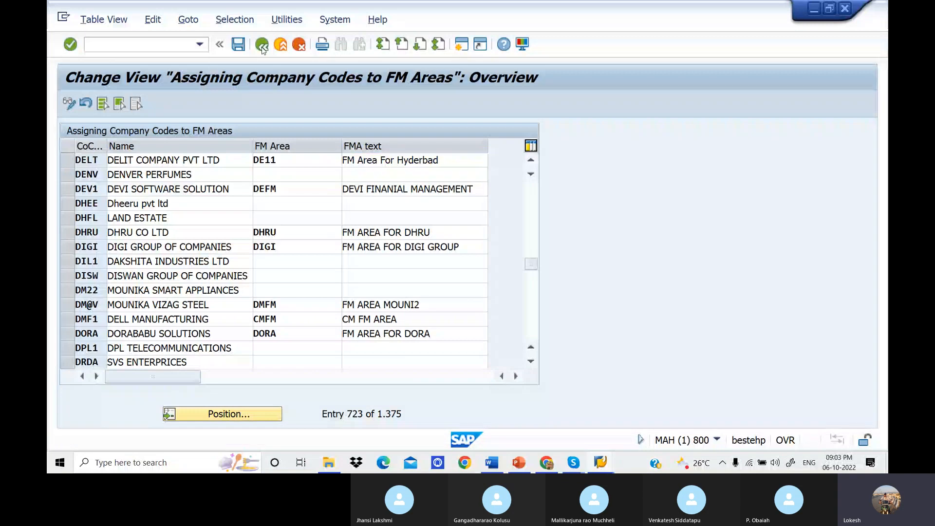
{"action": "left_click", "coordinate": [261, 47]}
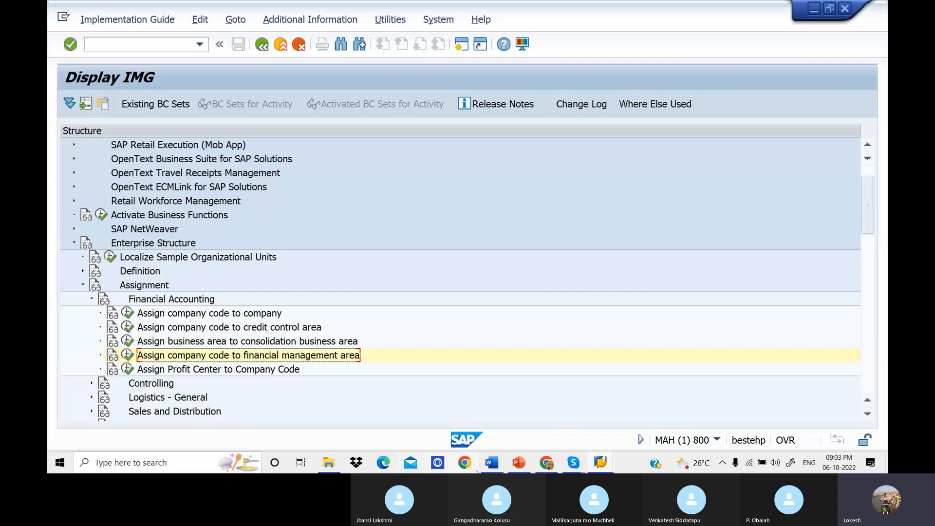
{"action": "left_click", "coordinate": [603, 467]}
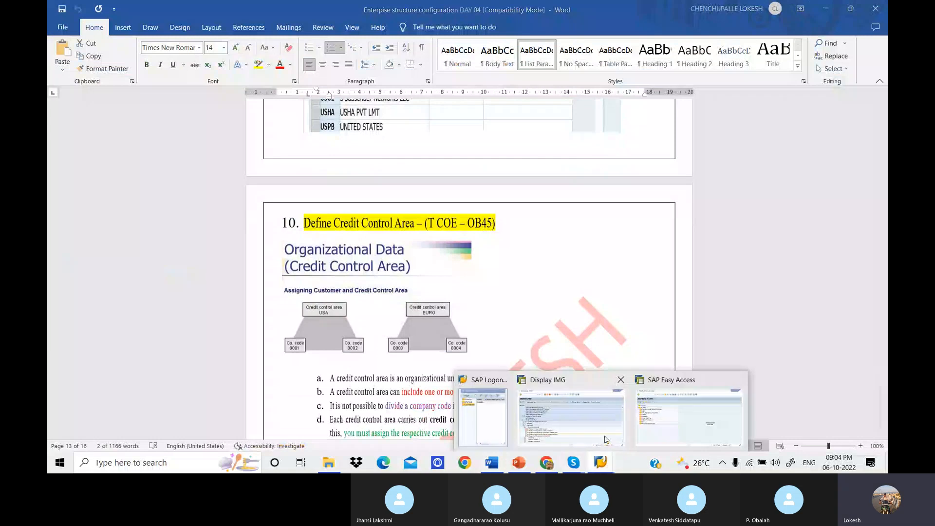
{"action": "left_click", "coordinate": [606, 440]}
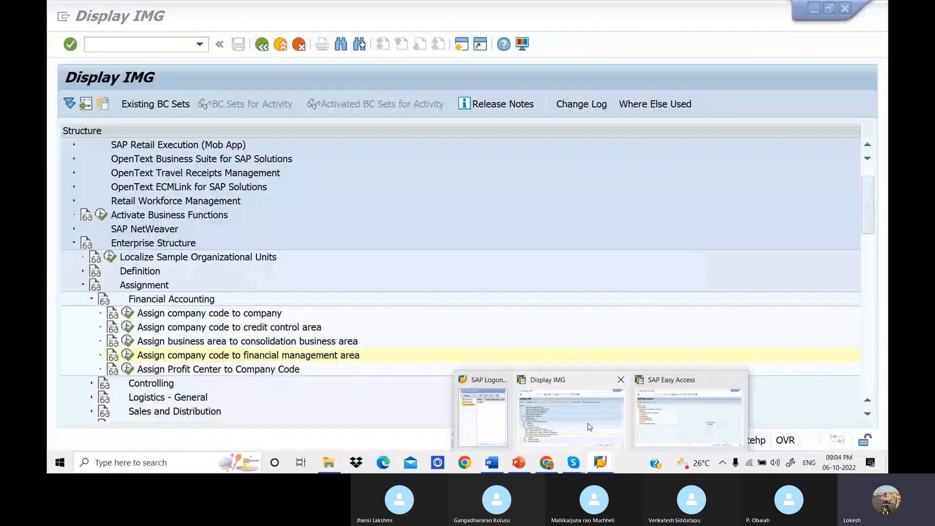
{"action": "left_click", "coordinate": [83, 286]}
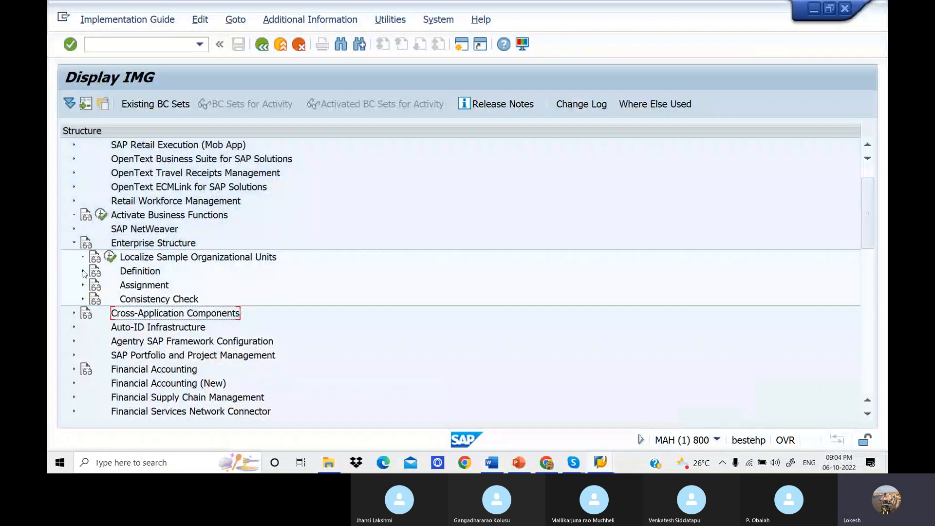
{"action": "left_click", "coordinate": [83, 271]}
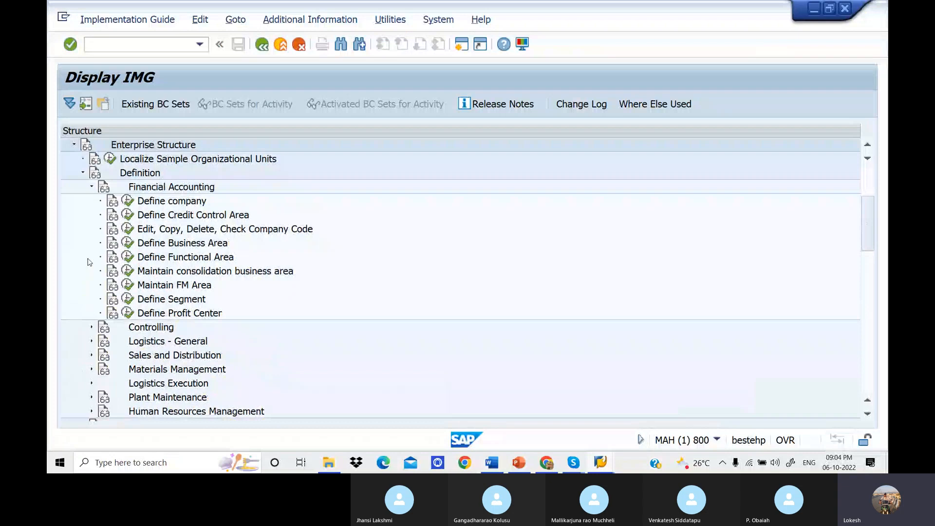
{"action": "left_click", "coordinate": [128, 216]}
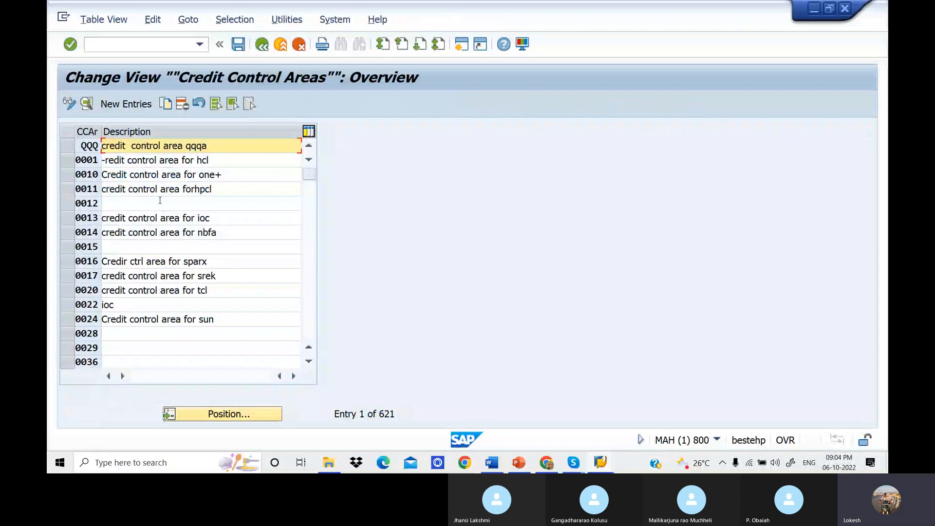
Examine the details of the existing credit control areas 0013 and 0010 and return to the overview.
{"action": "left_click", "coordinate": [225, 219]}
{"action": "double_click", "coordinate": [225, 220]}
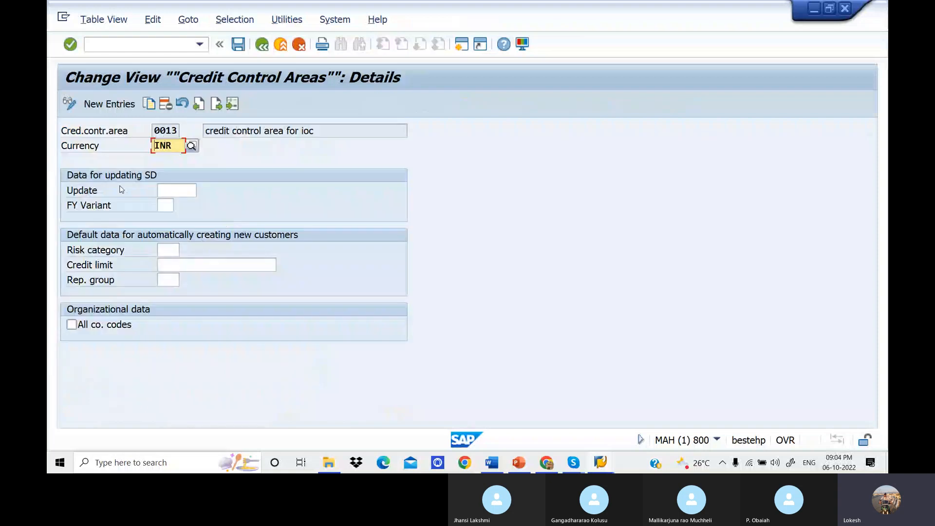
{"action": "left_click", "coordinate": [262, 46]}
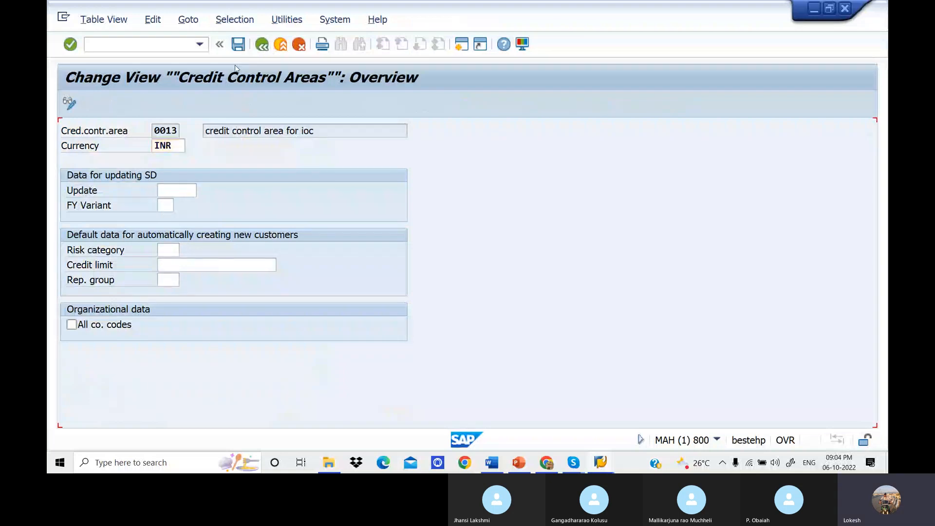
{"action": "double_click", "coordinate": [231, 177]}
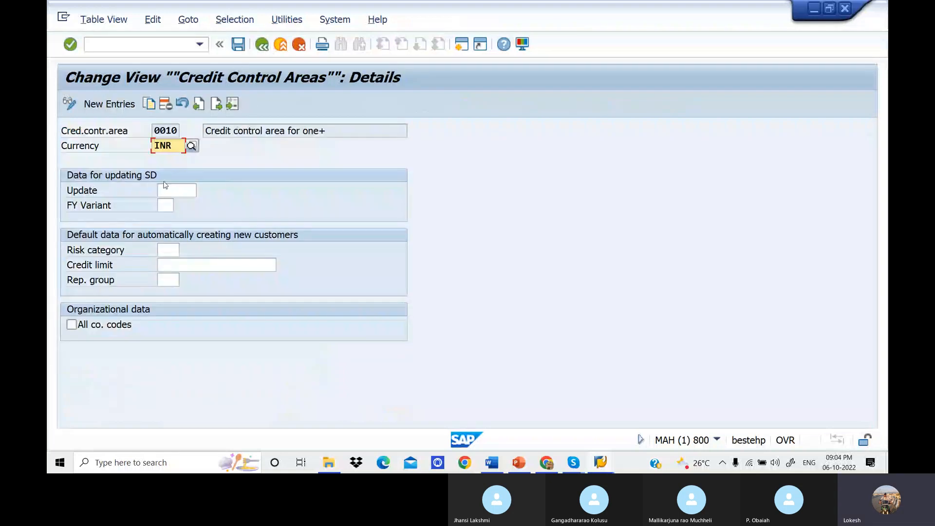
{"action": "left_click", "coordinate": [261, 46]}
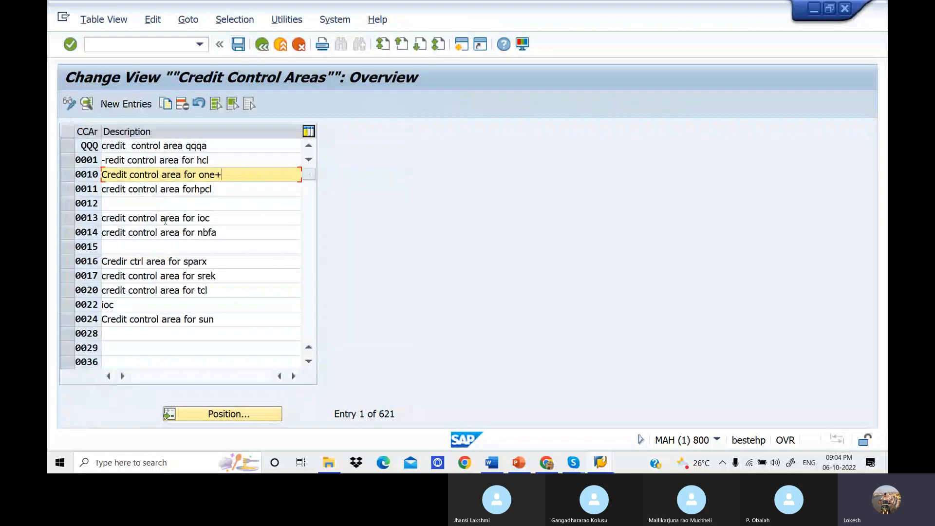
Start a new credit control area entry and consult the filled-in example in the Word notes before returning to SAP.
{"action": "left_click", "coordinate": [135, 105]}
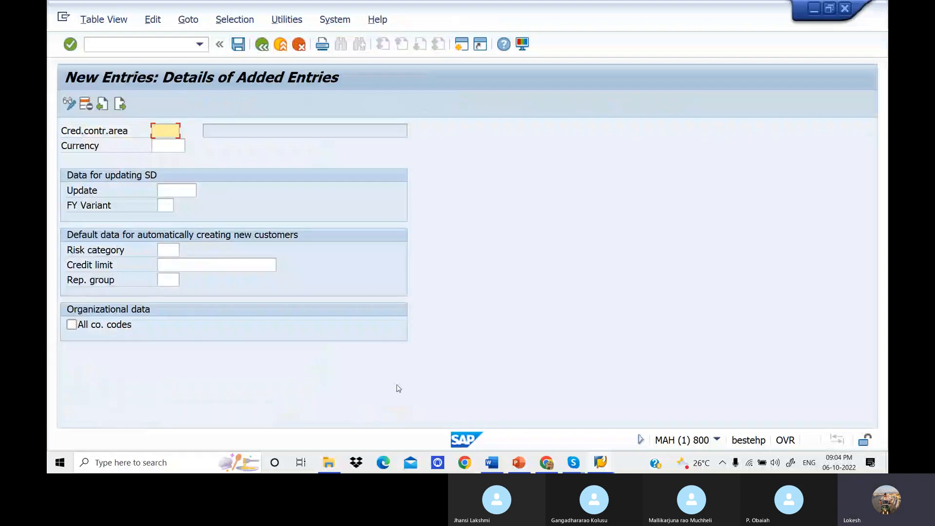
{"action": "left_click", "coordinate": [492, 463]}
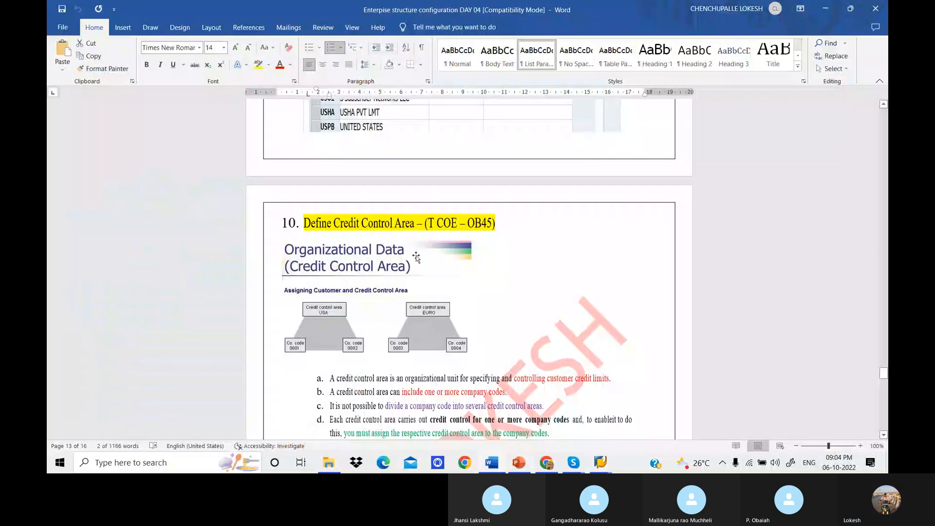
{"action": "scroll", "coordinate": [416, 255], "scroll_direction": "down", "scroll_amount": 20}
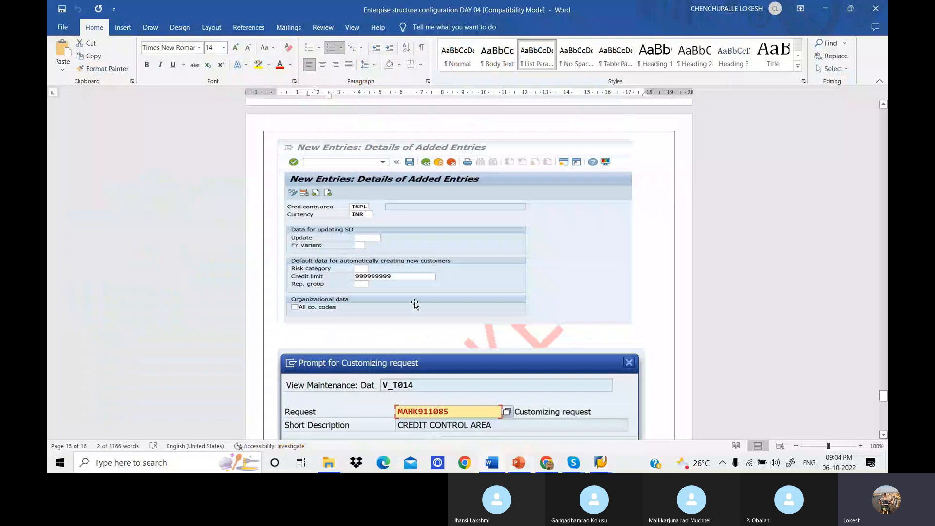
{"action": "left_click", "coordinate": [600, 459]}
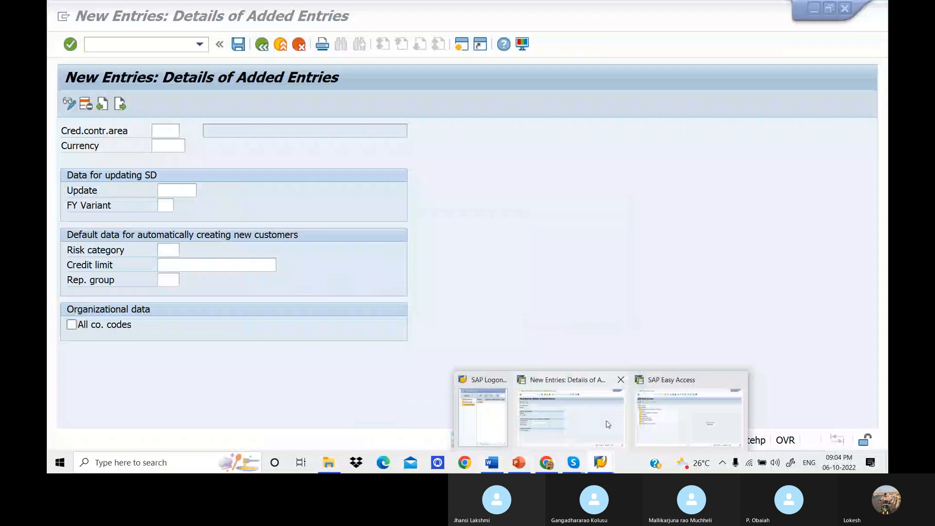
{"action": "left_click", "coordinate": [597, 417]}
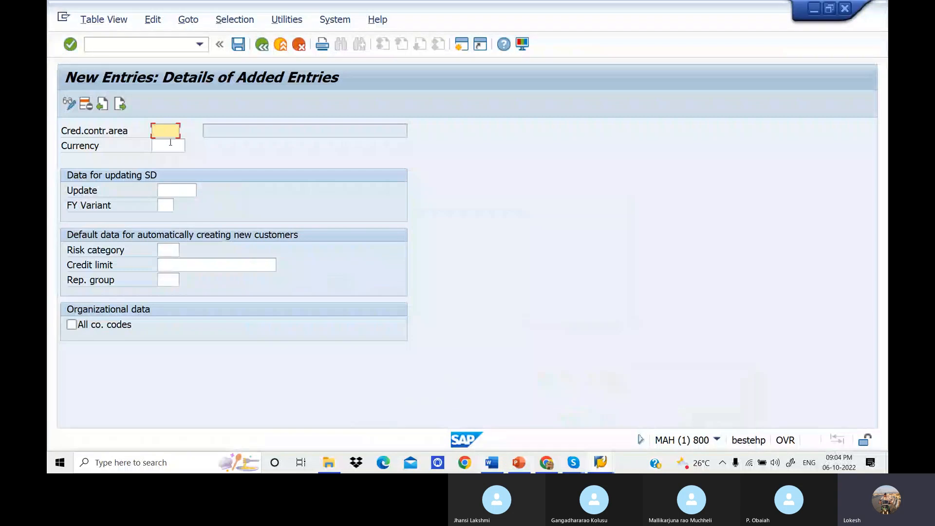
Enter DELT as the credit control area and INR (Indian Rupee) as its currency.
{"action": "type", "text": "de"}
{"action": "key", "text": "BackSpace"}
{"action": "key", "text": "BackSpace"}
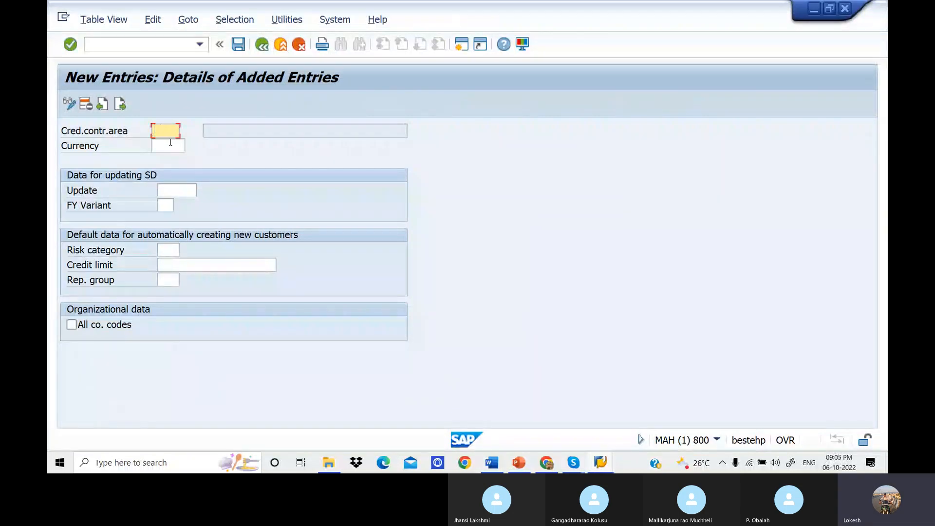
{"action": "type", "text": "DELT"}
{"action": "key", "text": "BackSpace"}
{"action": "type", "text": "T"}
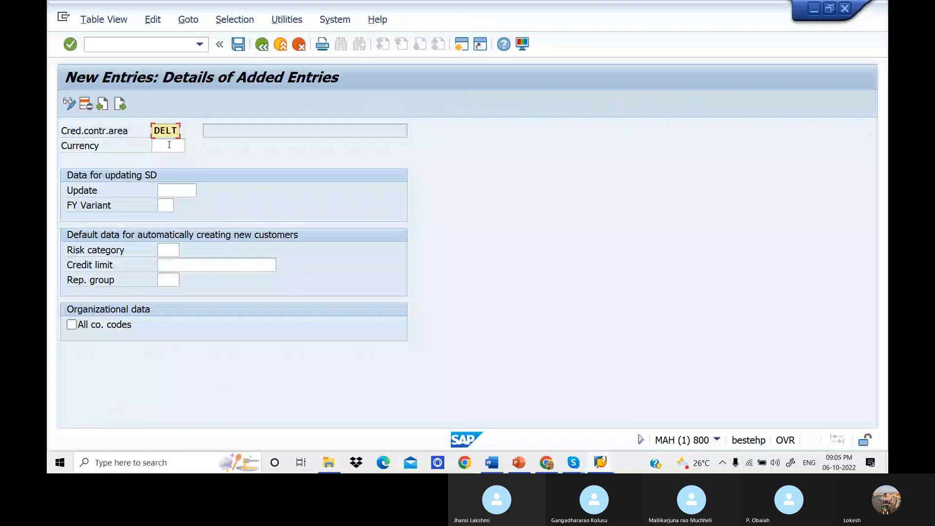
{"action": "left_click", "coordinate": [168, 146]}
{"action": "type", "text": "INR"}
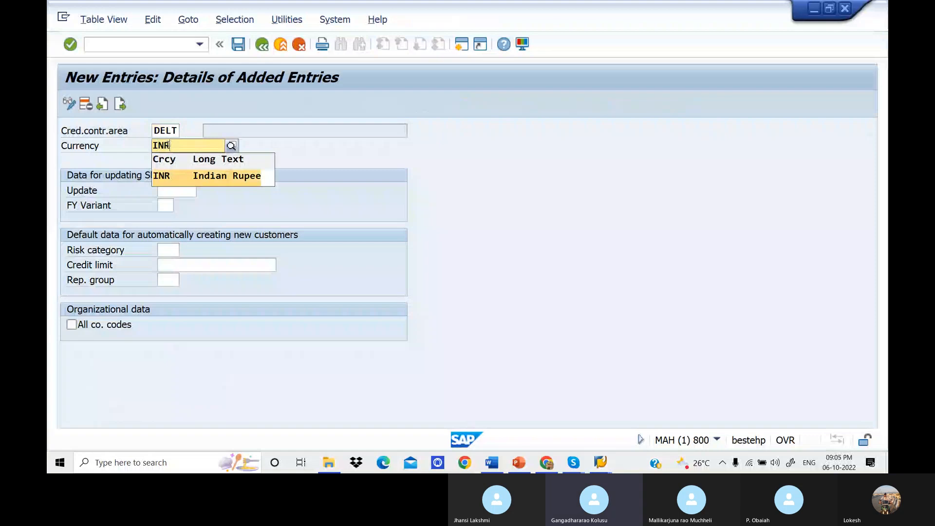
{"action": "left_click", "coordinate": [209, 179]}
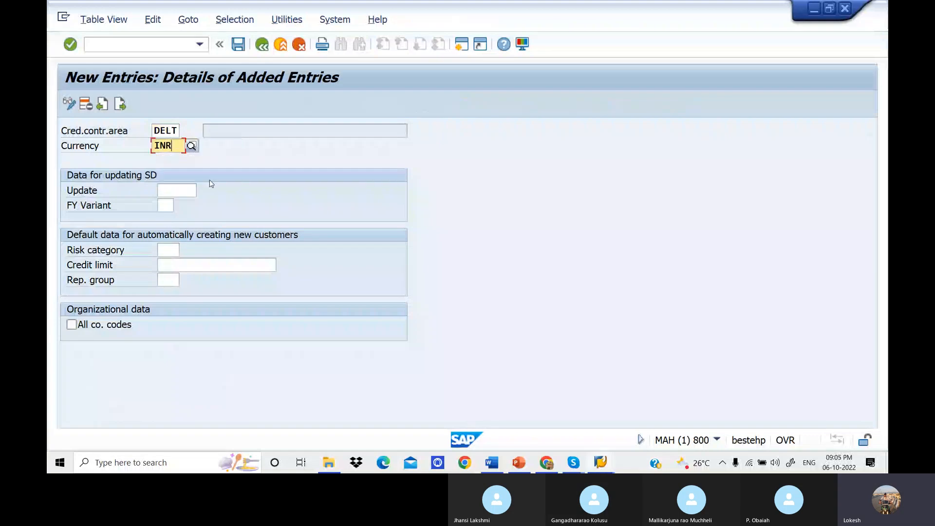
Check the example credit limit in the Word notes and set the credit limit of area DELT to 10.000.000.
{"action": "left_click", "coordinate": [205, 263]}
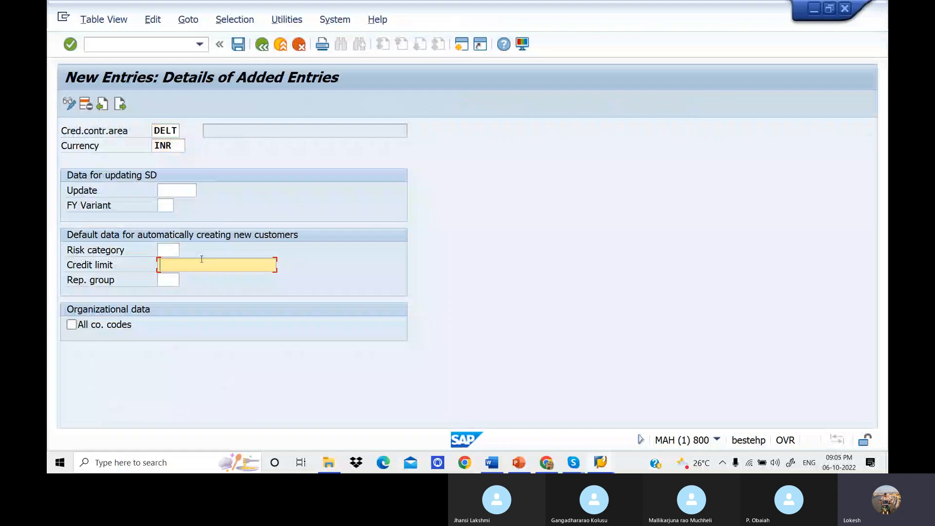
{"action": "left_click", "coordinate": [502, 463]}
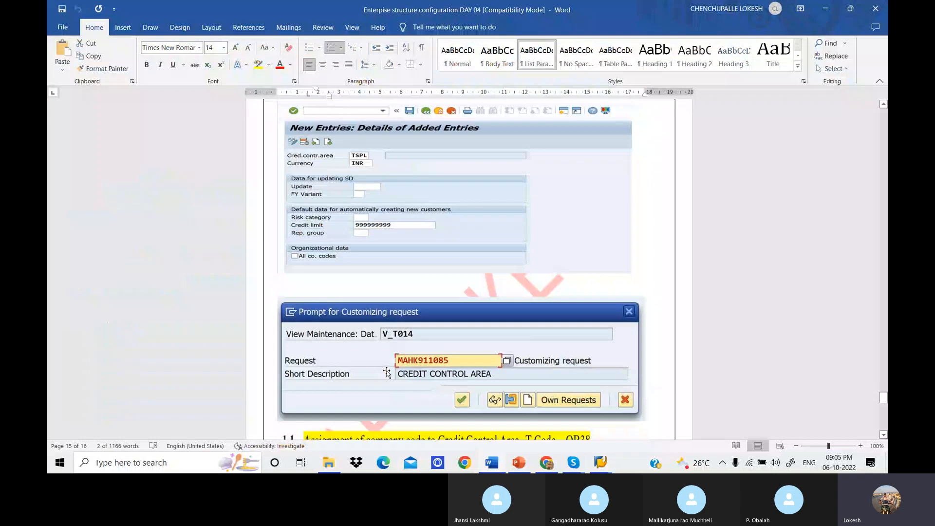
{"action": "mouse_move", "coordinate": [601, 463]}
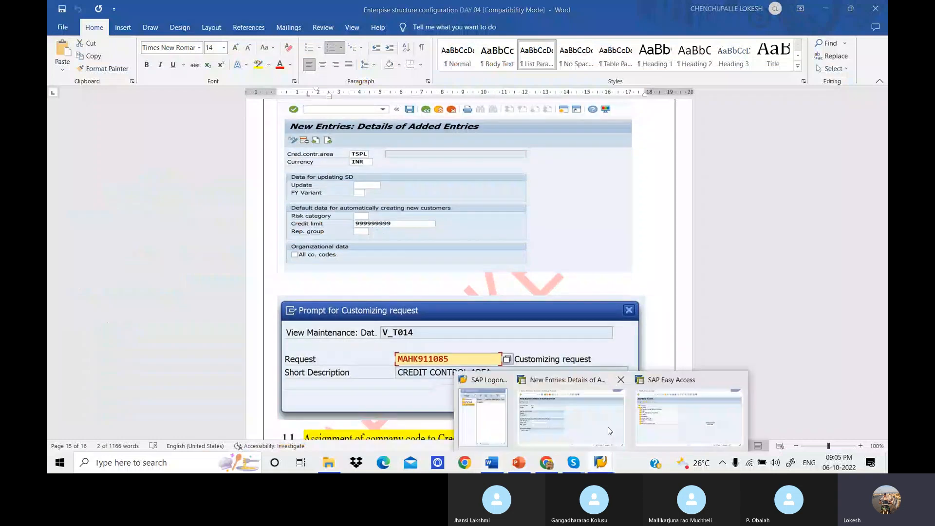
{"action": "left_click", "coordinate": [609, 431]}
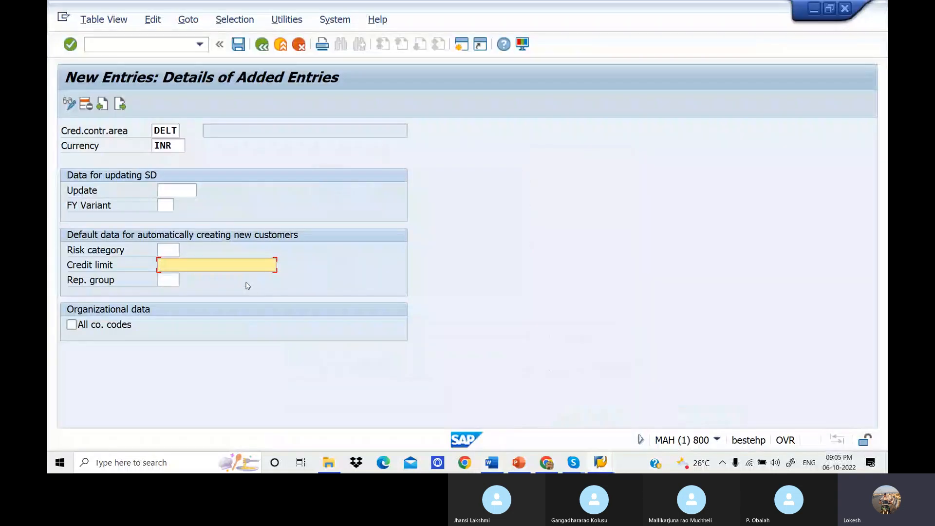
{"action": "type", "text": "1000000"}
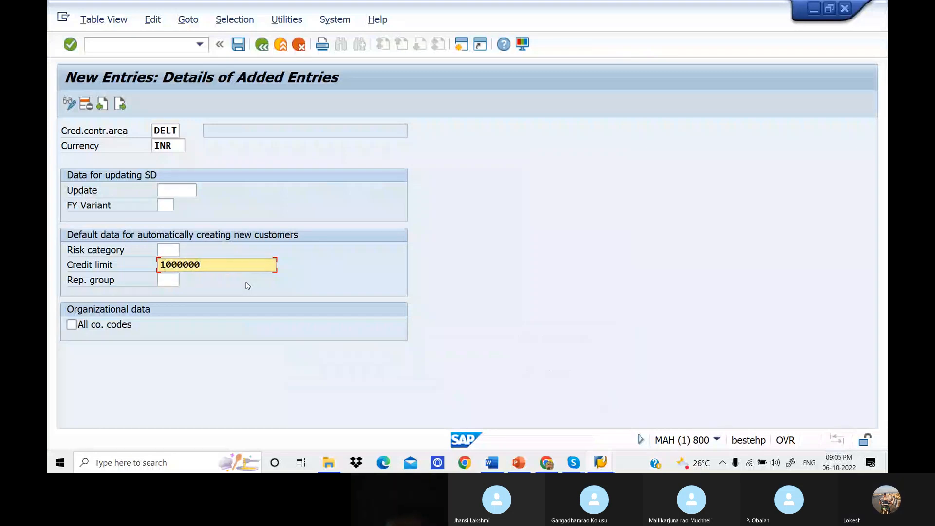
{"action": "key", "text": "Return"}
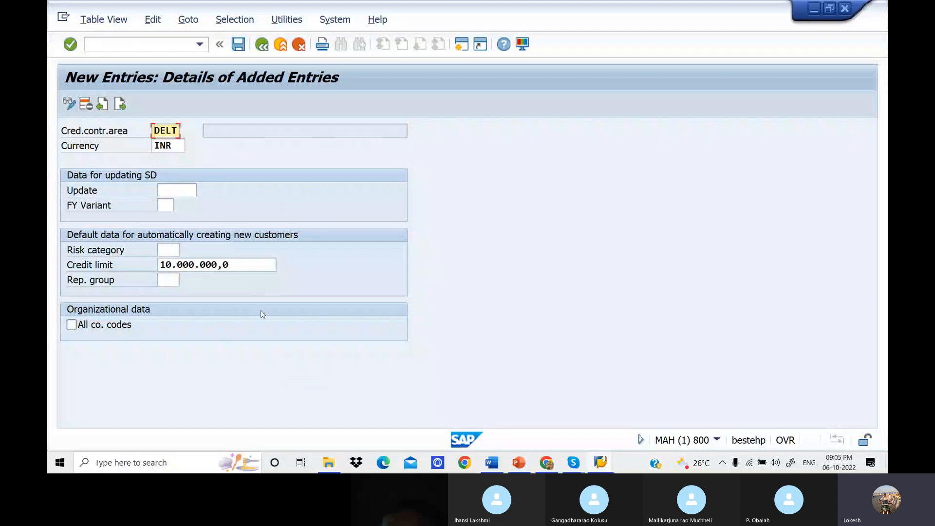
Save the new credit control area under a customizing request and locate entry DELT in the overview.
{"action": "left_click", "coordinate": [237, 46]}
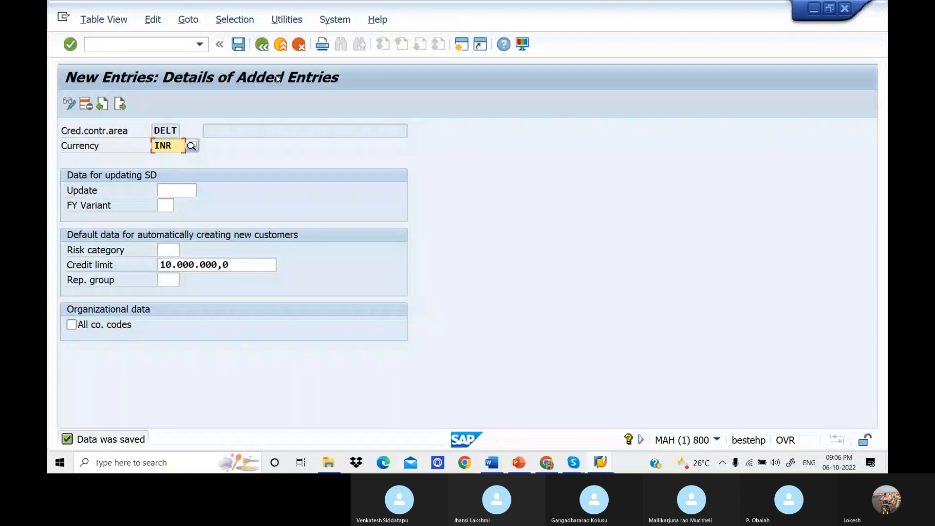
{"action": "left_click", "coordinate": [263, 46]}
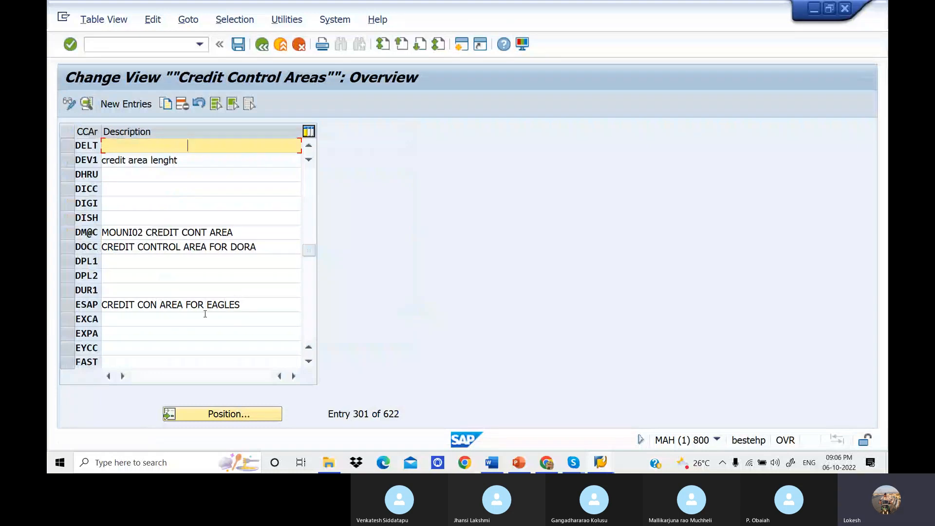
{"action": "left_click", "coordinate": [229, 414]}
{"action": "type", "text": "del"}
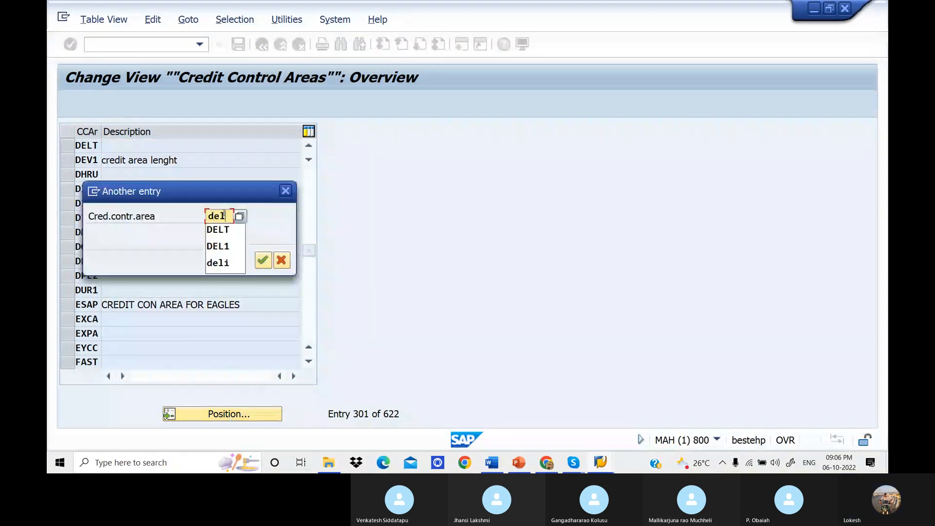
{"action": "key", "text": "Down"}
{"action": "key", "text": "Return"}
{"action": "key", "text": "Return"}
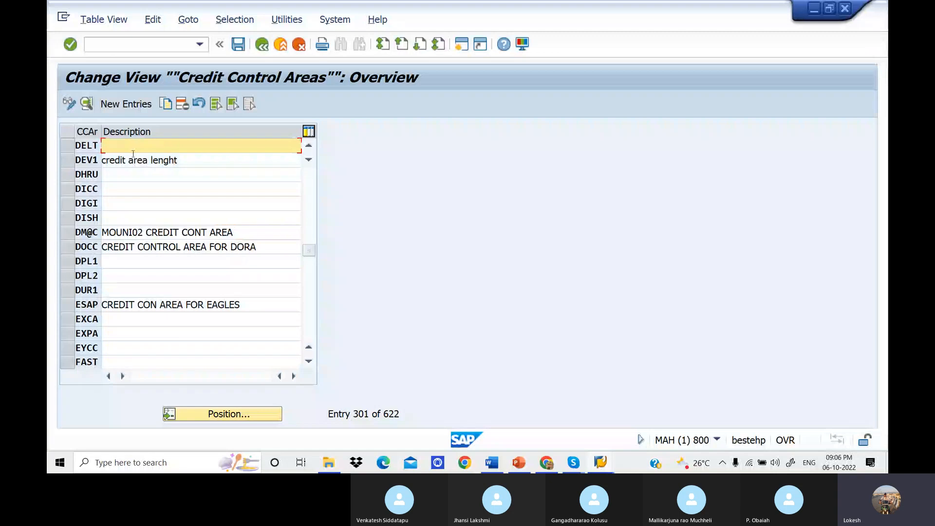
Leave the credit control areas overview with the data saved and return to the implementation guide.
{"action": "type", "text": "C"}
{"action": "key", "text": "BackSpace"}
{"action": "left_click", "coordinate": [163, 232]}
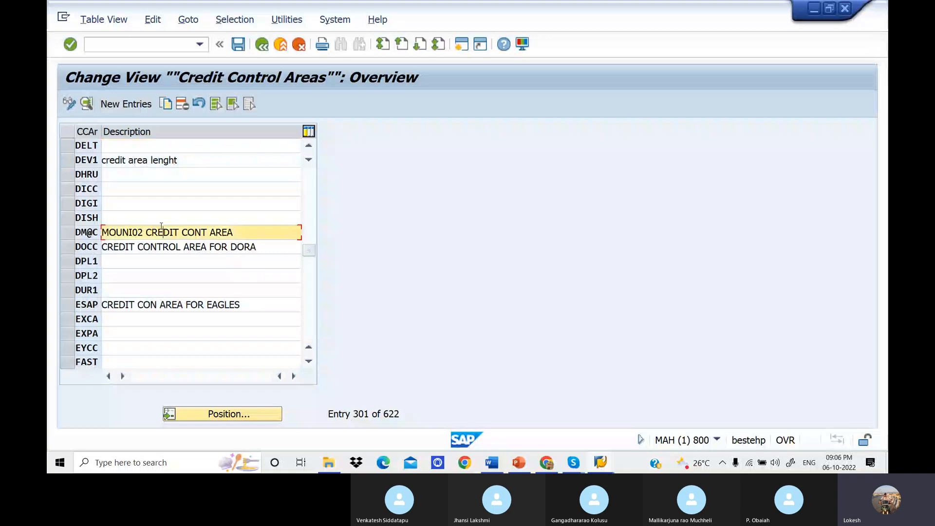
{"action": "left_click", "coordinate": [261, 45]}
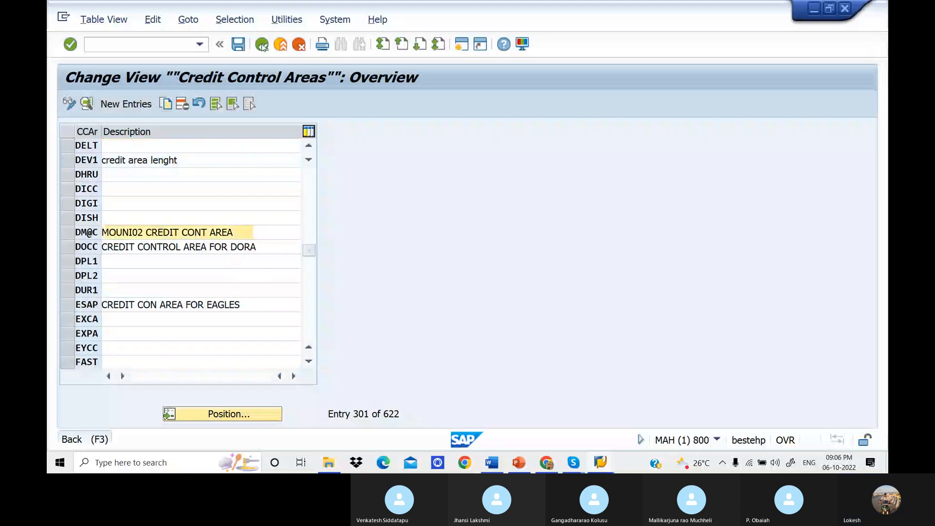
{"action": "left_click", "coordinate": [273, 277]}
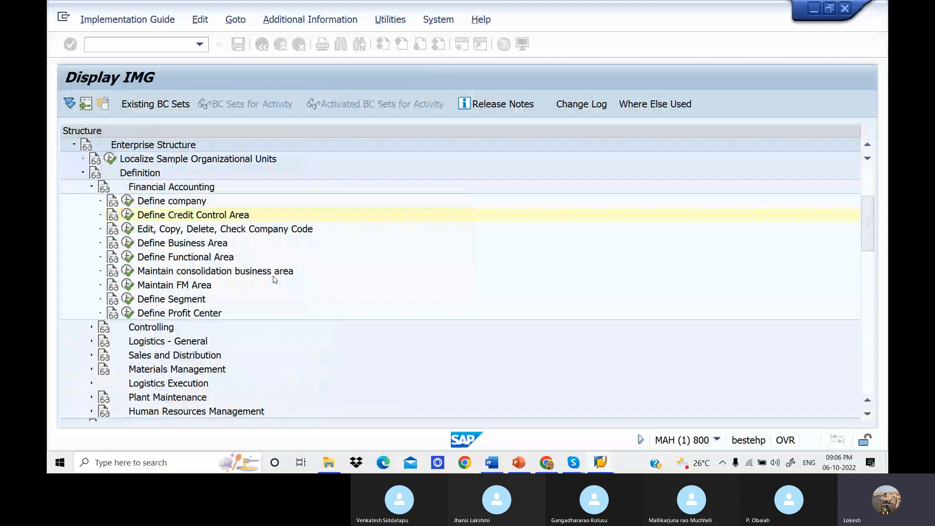
Switch to the Word notes and read section 11 on assigning a company code to a credit control area, including its example screenshots.
{"action": "left_click", "coordinate": [489, 465]}
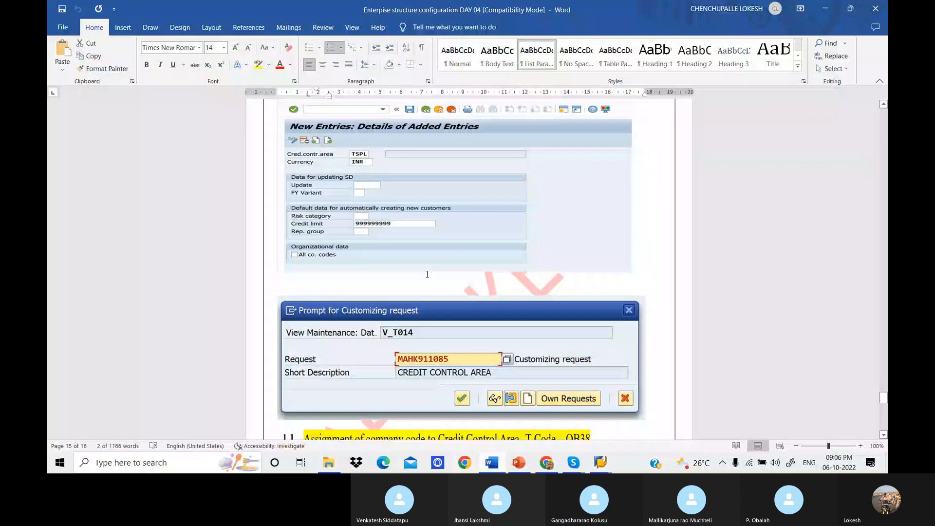
{"action": "scroll", "coordinate": [427, 274], "scroll_direction": "down", "scroll_amount": 4}
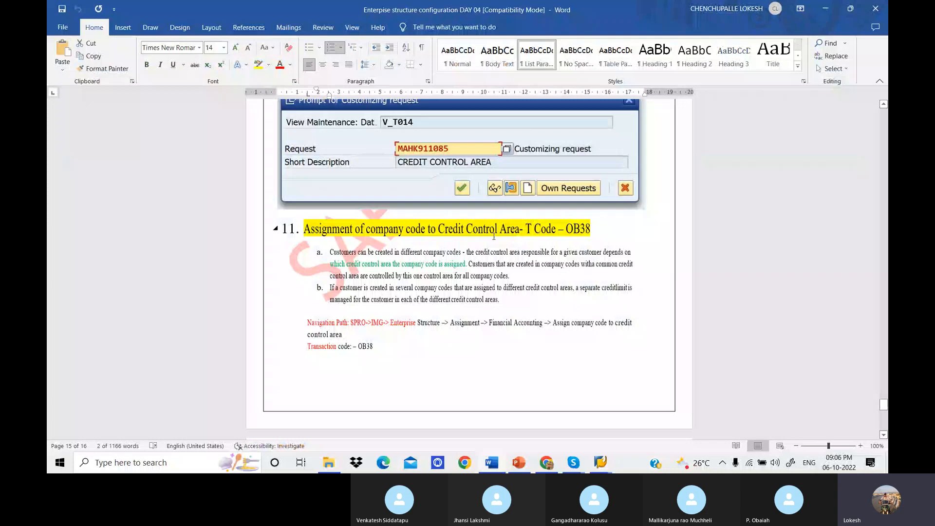
{"action": "scroll", "coordinate": [493, 235], "scroll_direction": "down", "scroll_amount": 4}
{"action": "scroll", "coordinate": [455, 284], "scroll_direction": "down", "scroll_amount": 2}
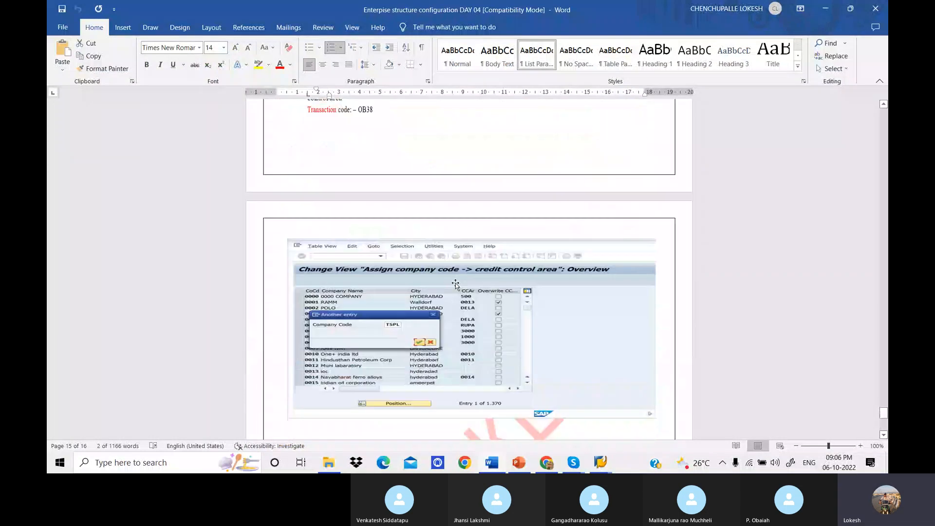
{"action": "scroll", "coordinate": [455, 284], "scroll_direction": "down", "scroll_amount": 3}
{"action": "scroll", "coordinate": [456, 283], "scroll_direction": "up", "scroll_amount": 1}
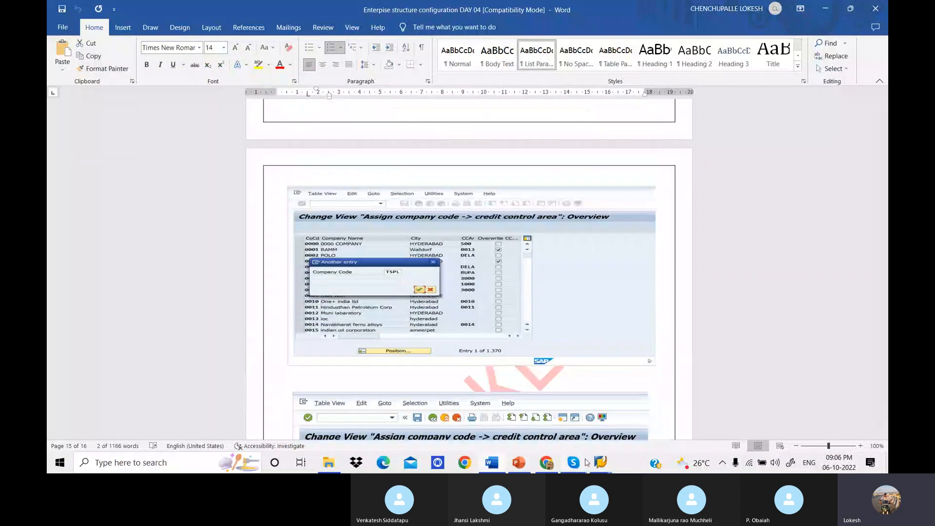
Switch back to the SAP implementation guide and open Assign company code to credit control area under Assignment, Financial Accounting.
{"action": "mouse_move", "coordinate": [600, 461]}
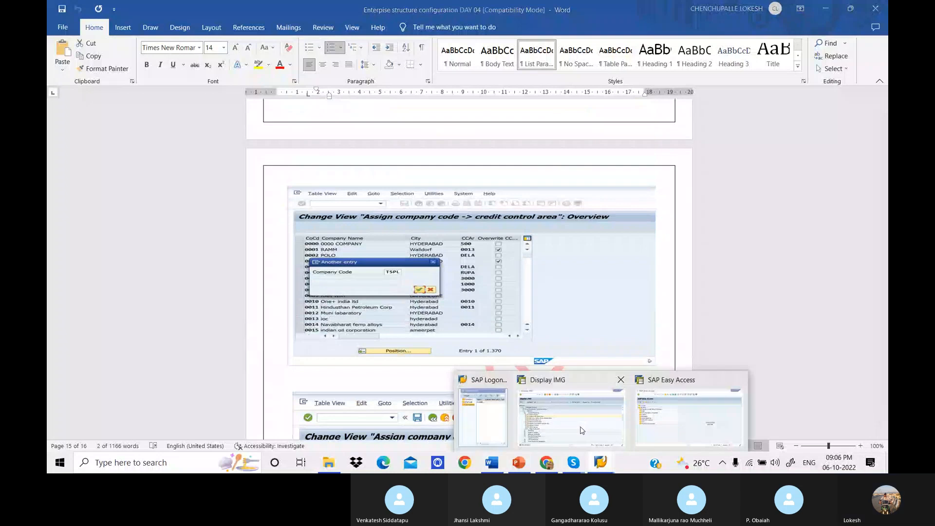
{"action": "left_click", "coordinate": [582, 430]}
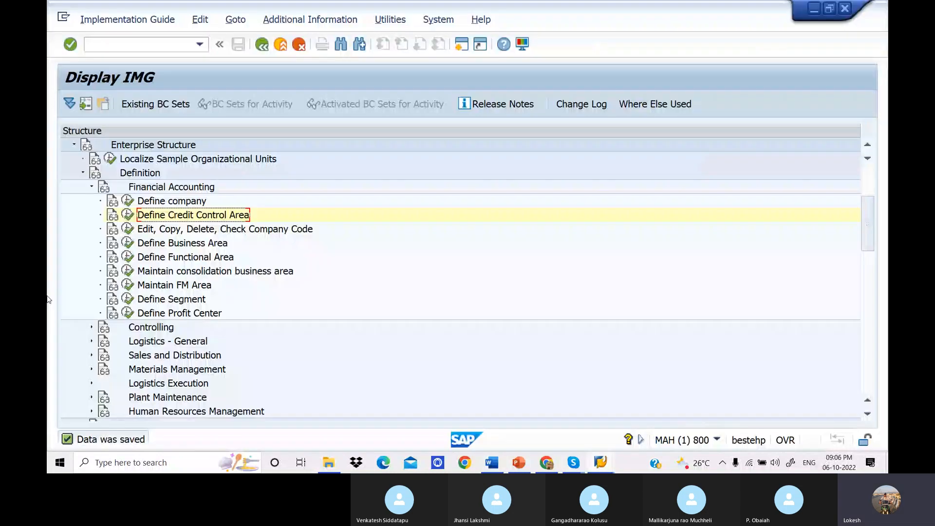
{"action": "left_click", "coordinate": [83, 173]}
{"action": "left_click", "coordinate": [82, 187]}
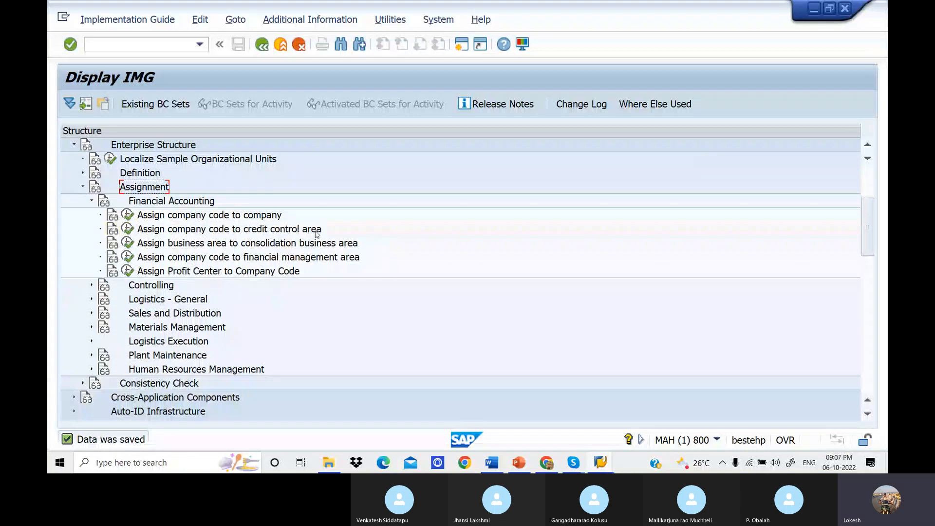
{"action": "left_click", "coordinate": [128, 229]}
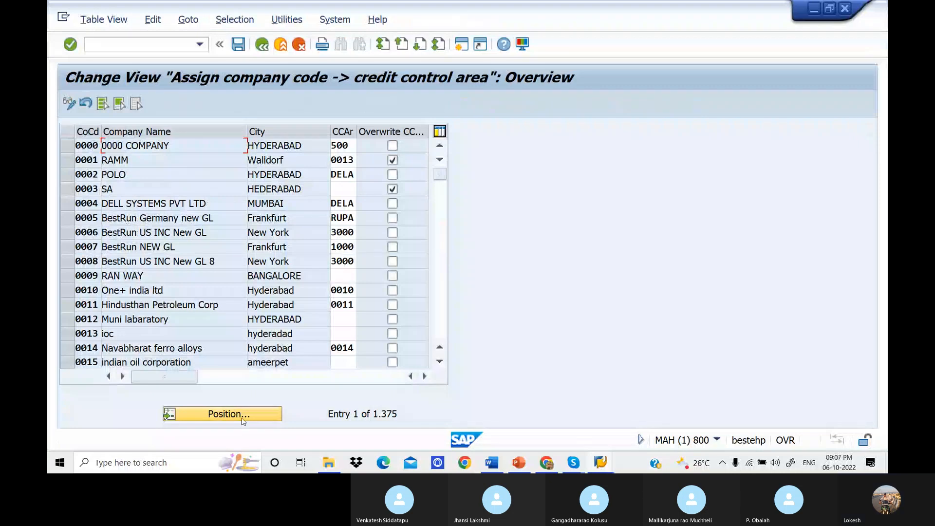
Position the company code assignment overview on company code DELT.
{"action": "left_click", "coordinate": [243, 418]}
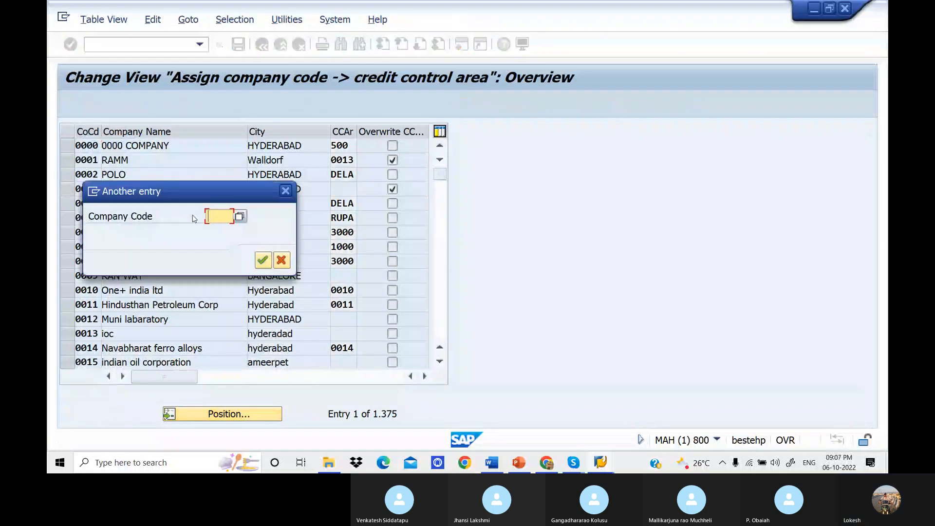
{"action": "type", "text": "de"}
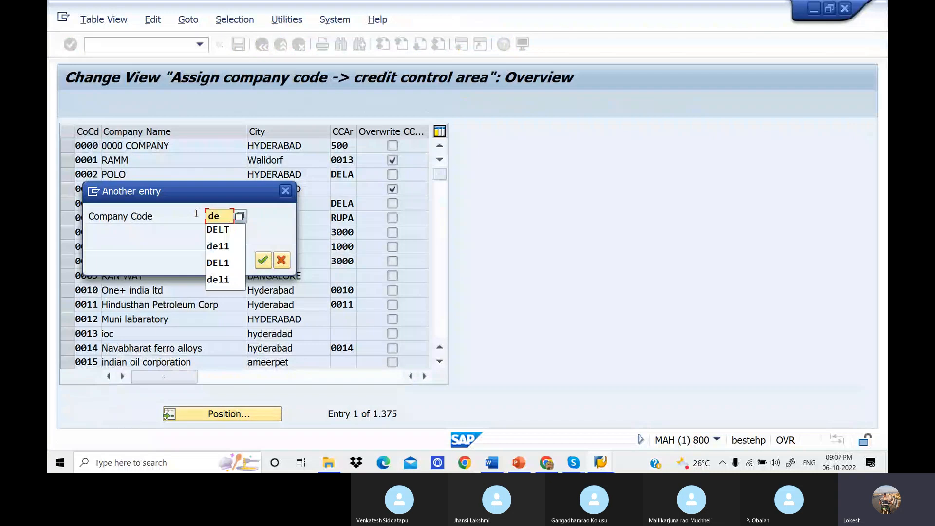
{"action": "left_click", "coordinate": [223, 228]}
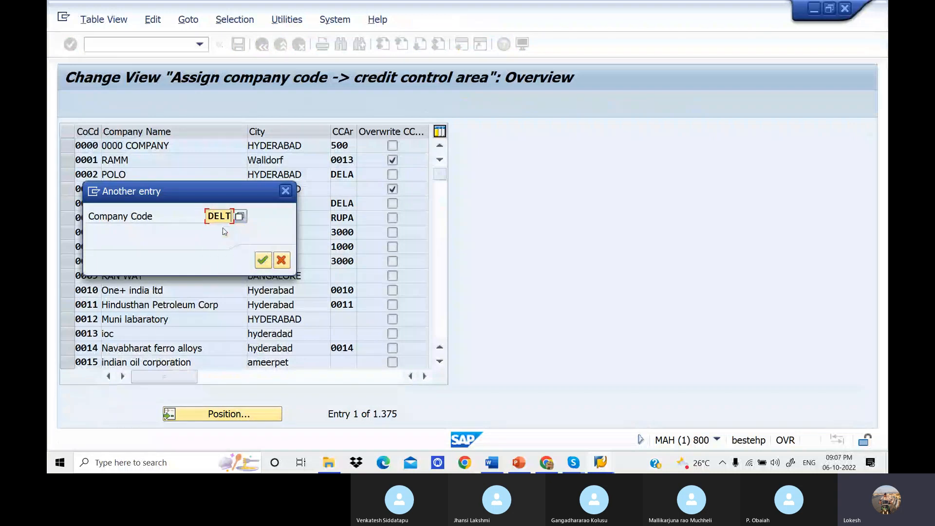
{"action": "left_click", "coordinate": [261, 261]}
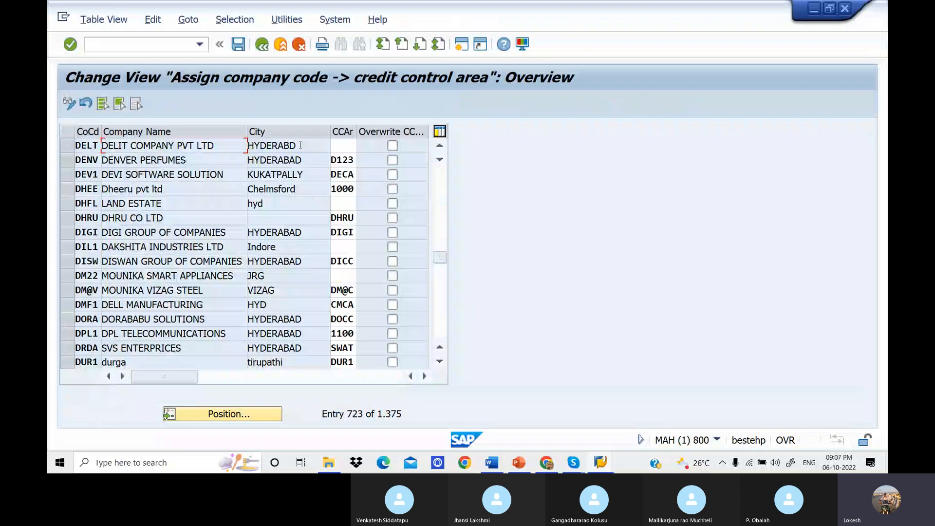
Assign credit control area DELT to company code DELT.
{"action": "left_click", "coordinate": [340, 143]}
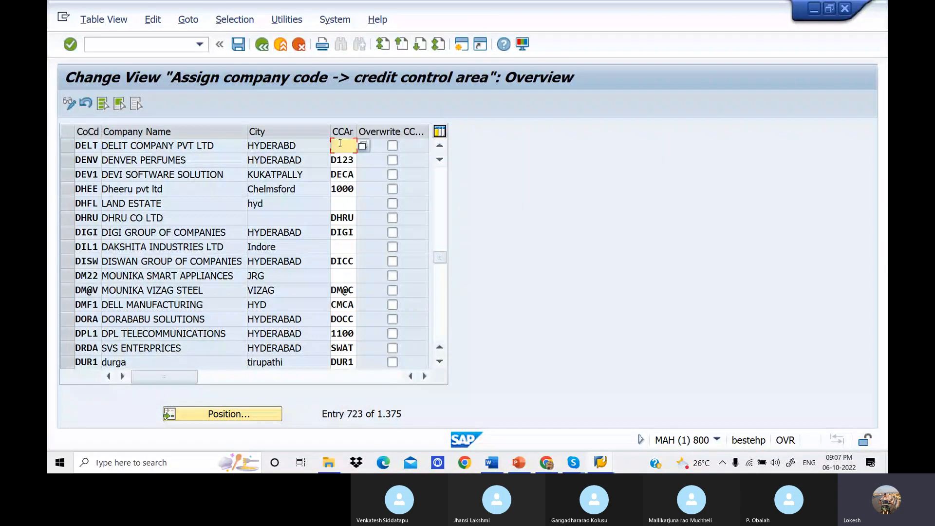
{"action": "type", "text": "d"}
{"action": "key", "text": "BackSpace"}
{"action": "type", "text": "DELT"}
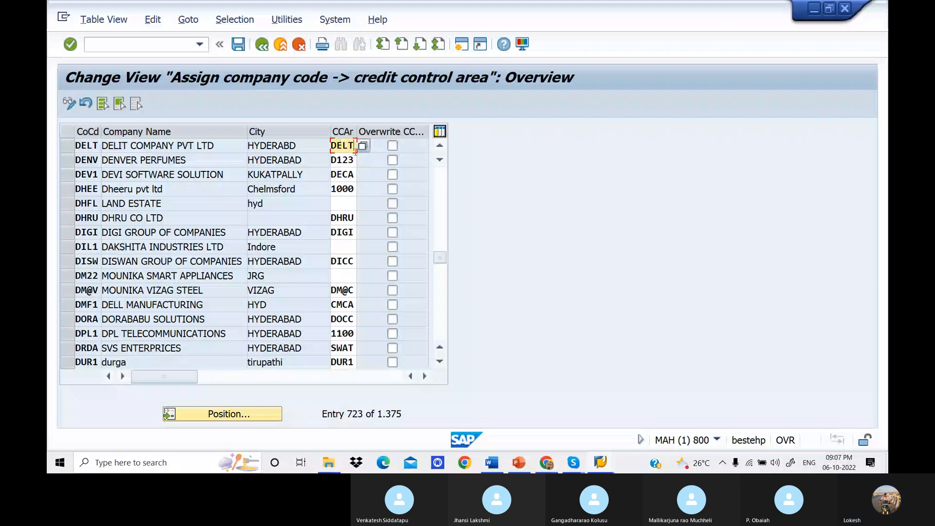
{"action": "key", "text": "Return"}
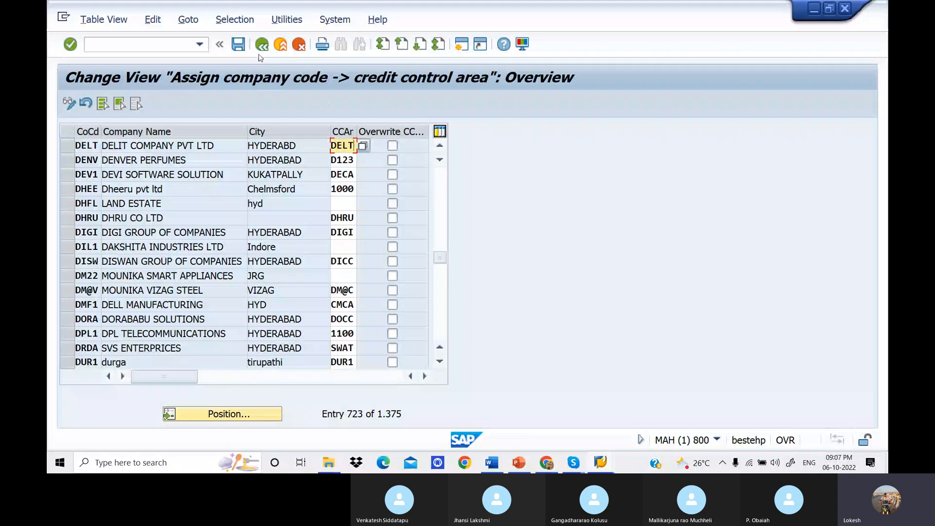
Save the assignment under a new customizing request described "Assign Company Code to Credit Control Area" and return to the implementation guide.
{"action": "left_click", "coordinate": [243, 49]}
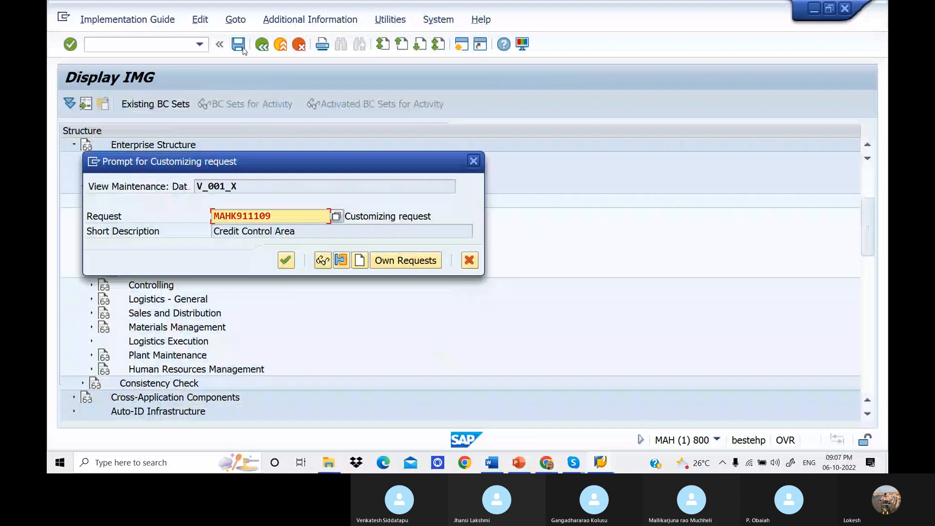
{"action": "left_click", "coordinate": [359, 260]}
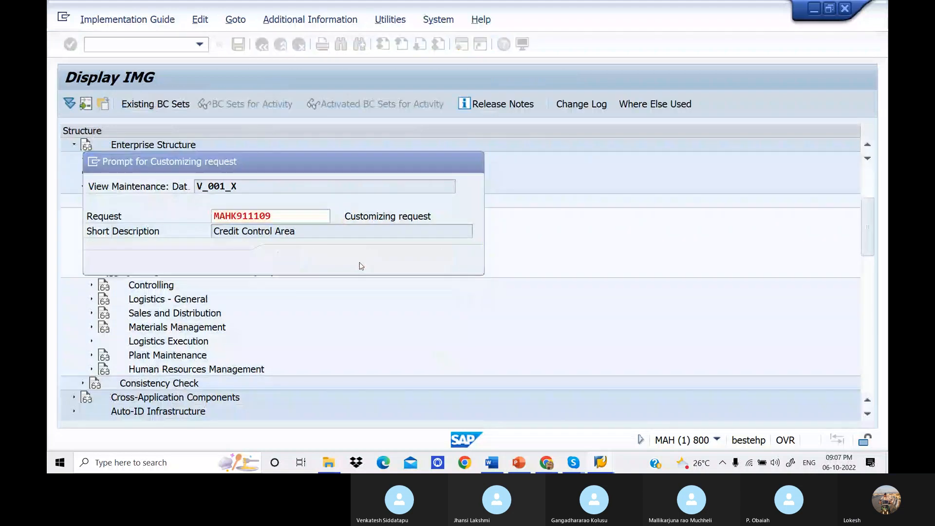
{"action": "type", "text": "A"}
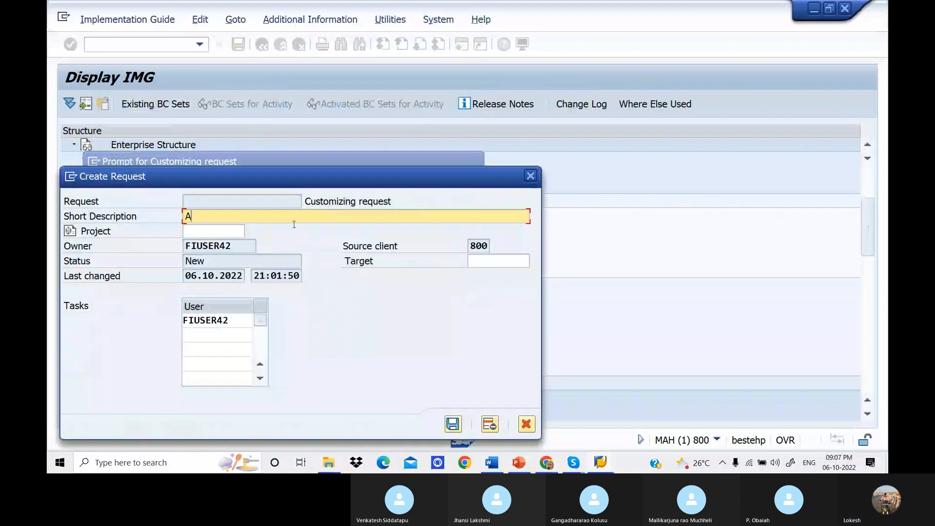
{"action": "type", "text": "ssign Compan"}
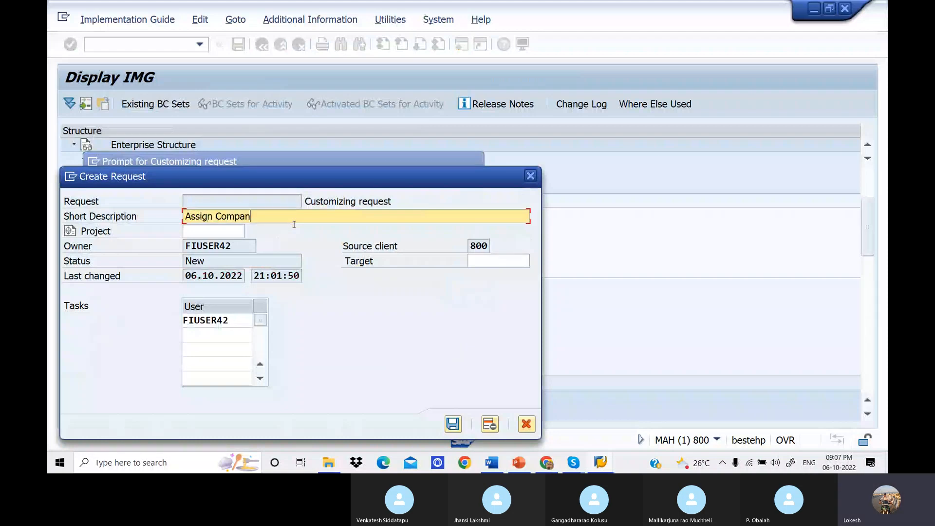
{"action": "type", "text": "y Code to Credit Control Area"}
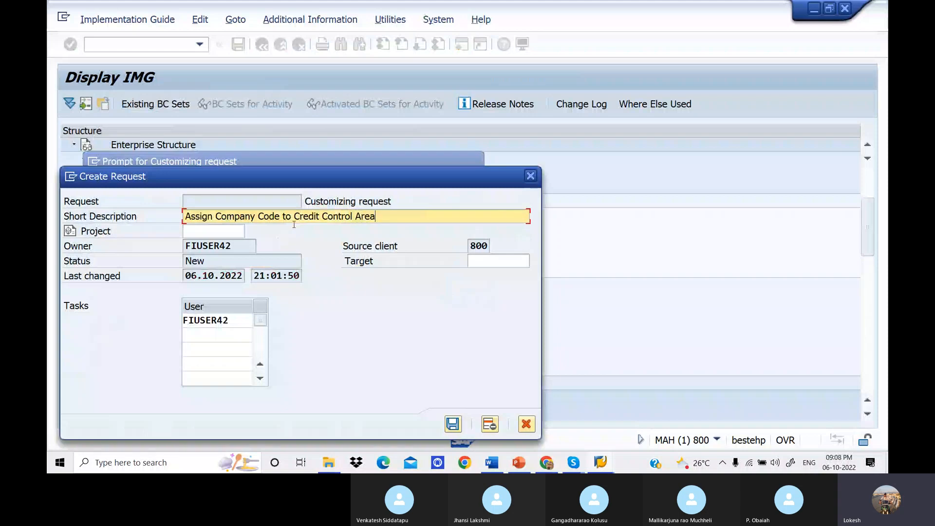
{"action": "left_click", "coordinate": [453, 424]}
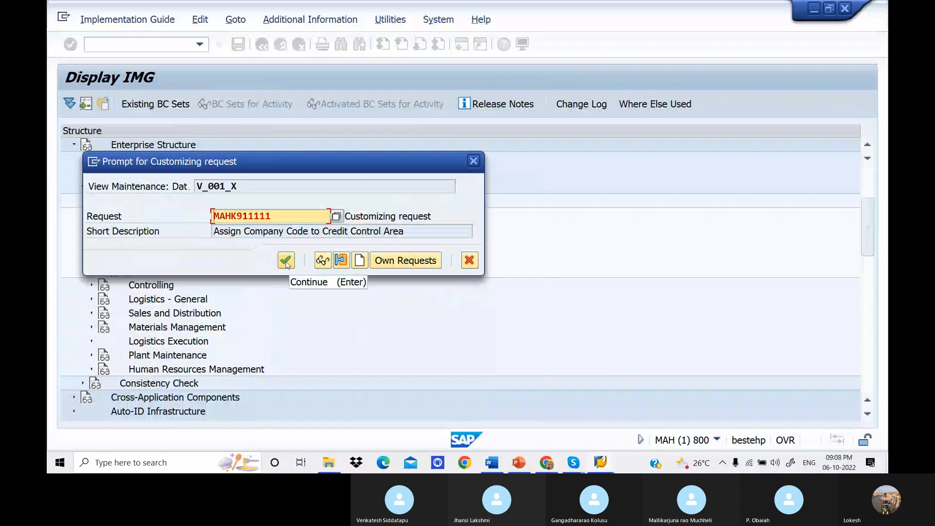
{"action": "left_click", "coordinate": [286, 262]}
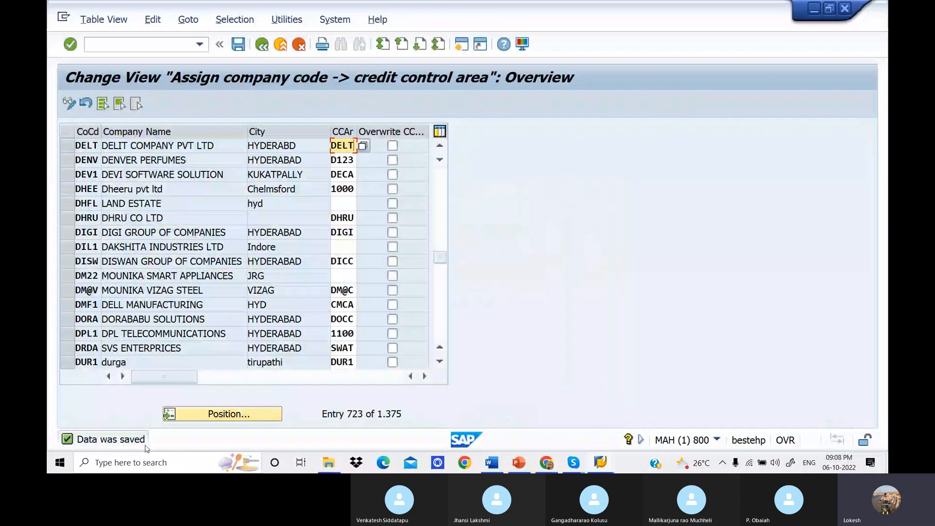
{"action": "left_click", "coordinate": [262, 47]}
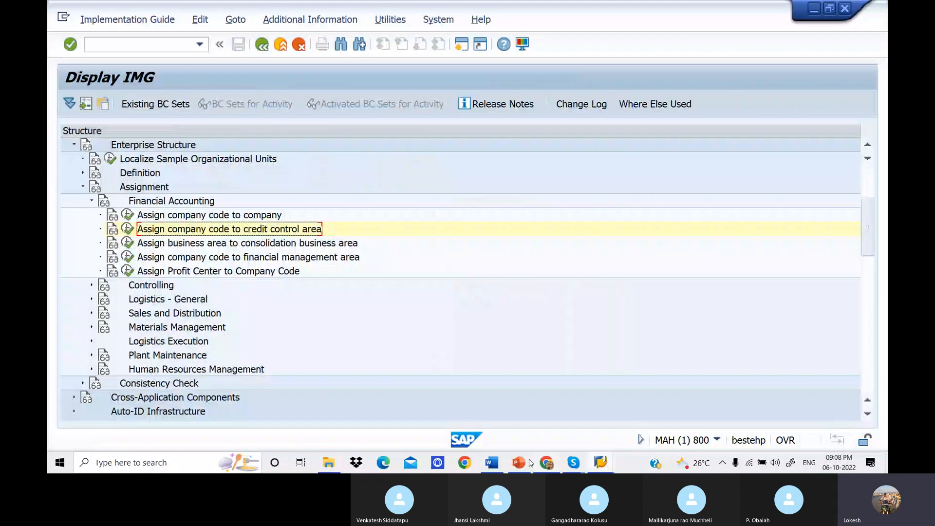
Switch to the Word notes and review the navigation path and transaction code for the credit control area assignment.
{"action": "left_click", "coordinate": [492, 463]}
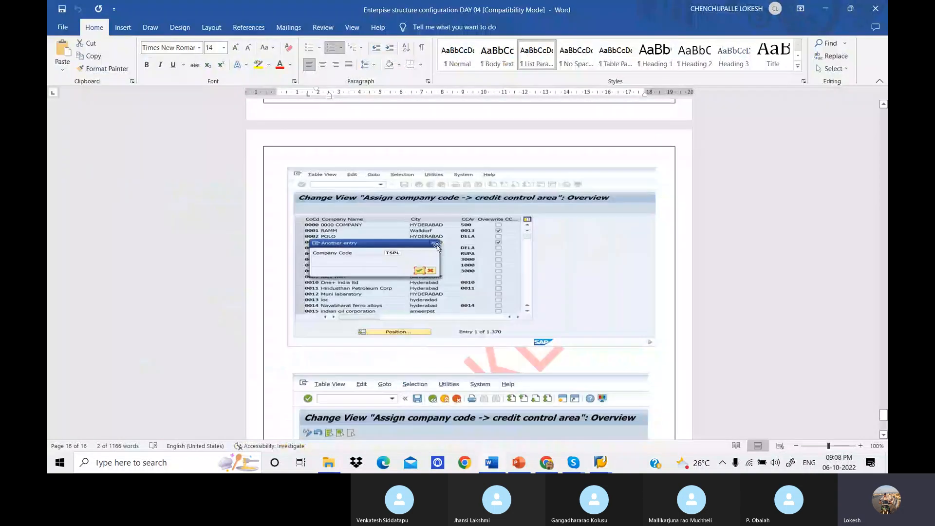
{"action": "scroll", "coordinate": [431, 258], "scroll_direction": "up", "scroll_amount": 2}
{"action": "scroll", "coordinate": [438, 245], "scroll_direction": "up", "scroll_amount": 2}
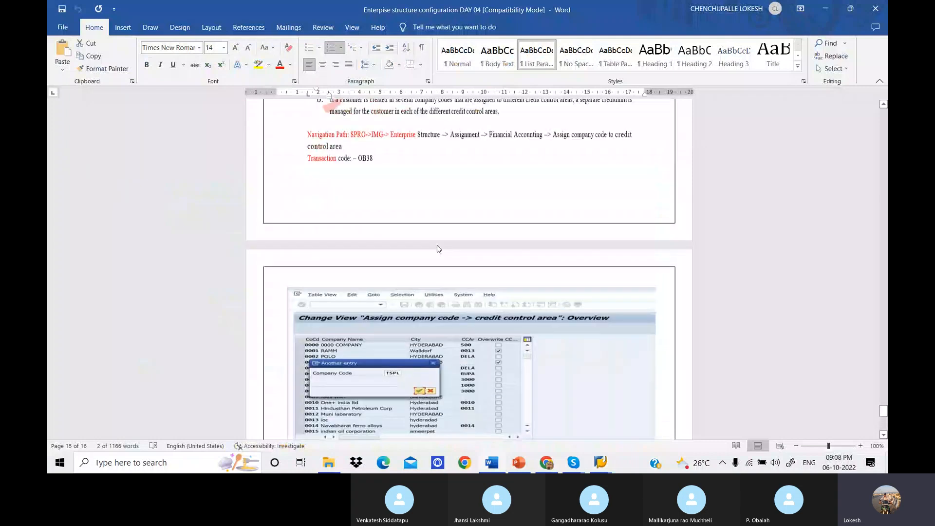
{"action": "scroll", "coordinate": [438, 249], "scroll_direction": "up", "scroll_amount": 4}
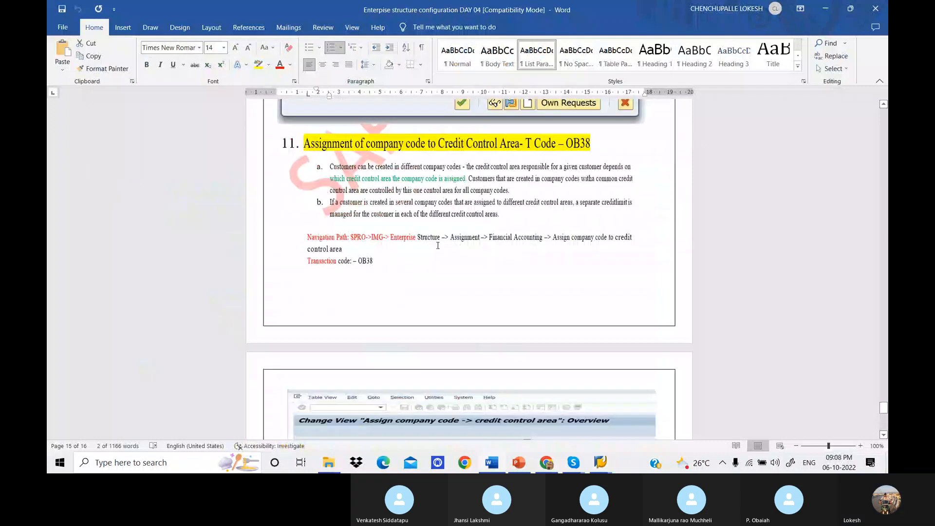
{"action": "scroll", "coordinate": [437, 245], "scroll_direction": "up", "scroll_amount": 5}
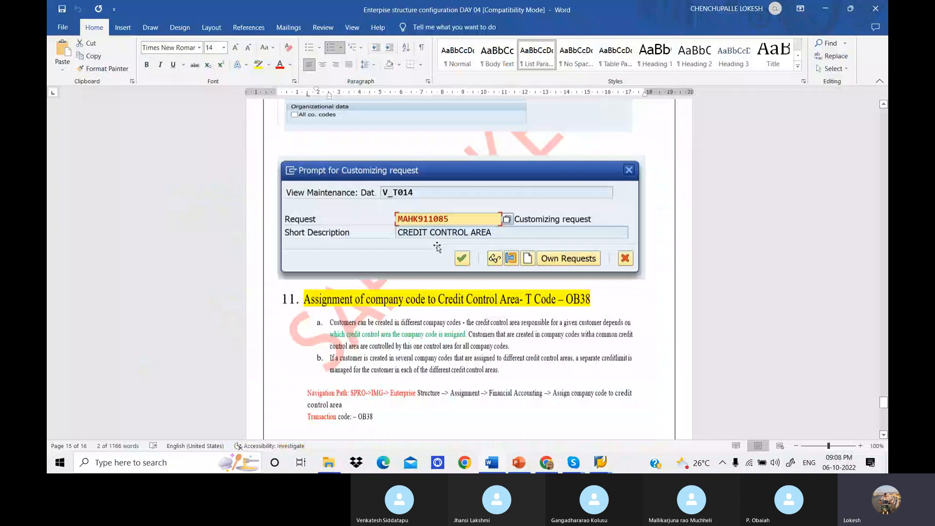
Return to the SAP implementation guide and compare the Financial Accounting activities under Definition and Assignment.
{"action": "key", "text": "alt+Tab"}
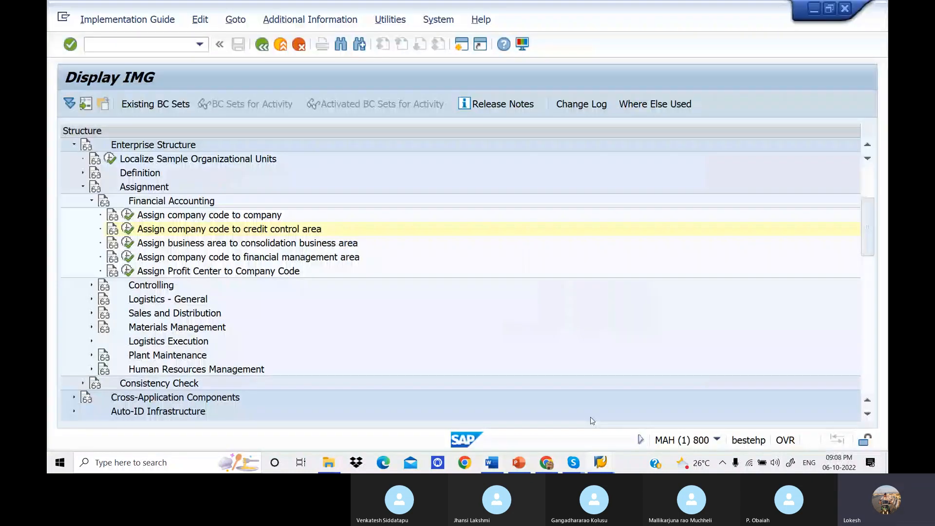
{"action": "left_click", "coordinate": [83, 187]}
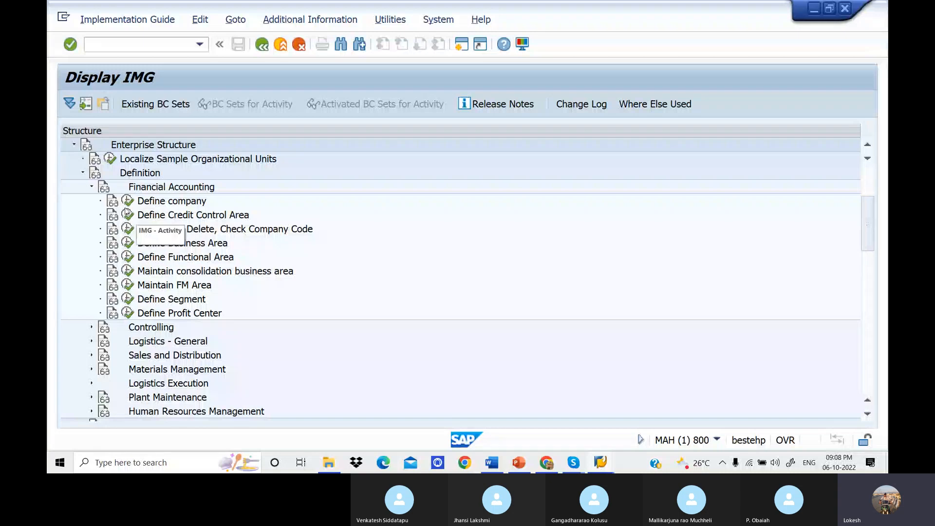
{"action": "left_click", "coordinate": [83, 172]}
{"action": "left_click", "coordinate": [84, 187]}
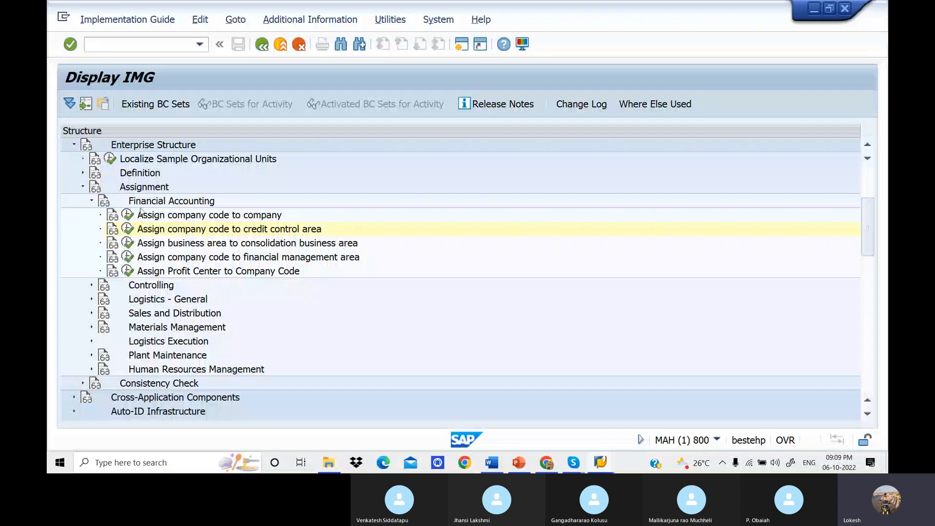
{"action": "left_click", "coordinate": [83, 187]}
{"action": "left_click", "coordinate": [83, 172]}
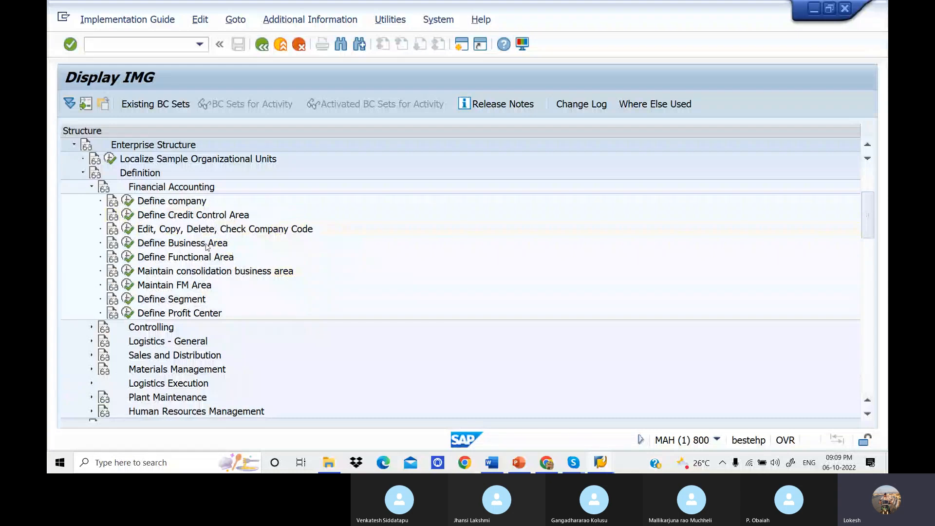
Switch to the Word notes and review backwards from the credit control area example to the FM area assignment section.
{"action": "left_click", "coordinate": [491, 462]}
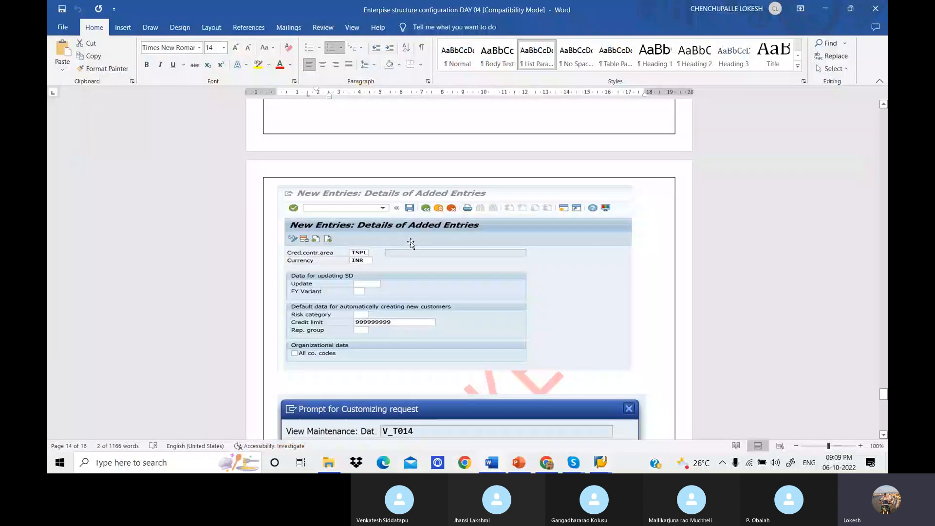
{"action": "scroll", "coordinate": [410, 244], "scroll_direction": "up", "scroll_amount": 8}
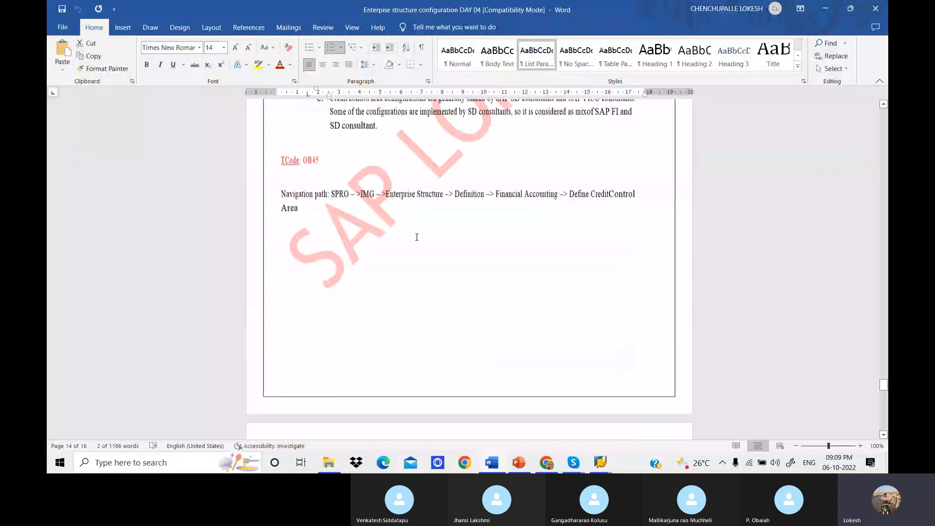
{"action": "scroll", "coordinate": [416, 237], "scroll_direction": "up", "scroll_amount": 10}
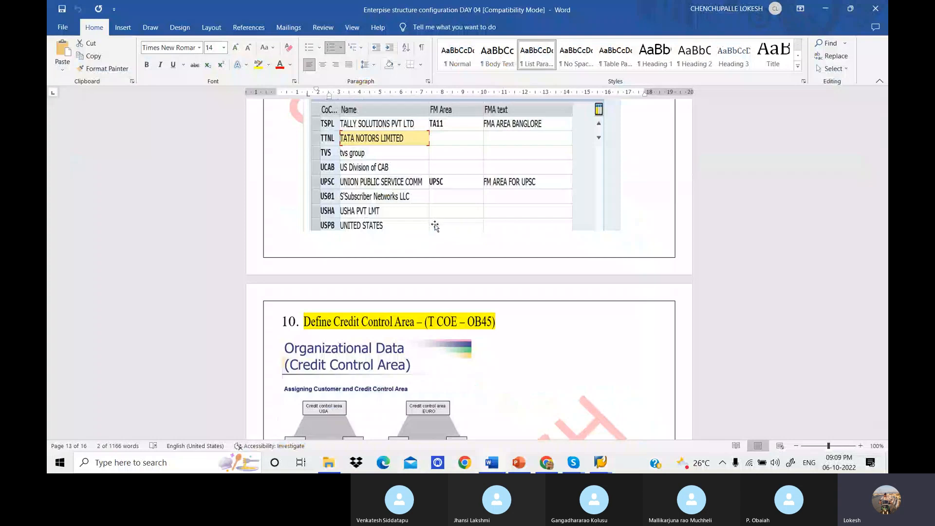
{"action": "scroll", "coordinate": [463, 294], "scroll_direction": "up", "scroll_amount": 1}
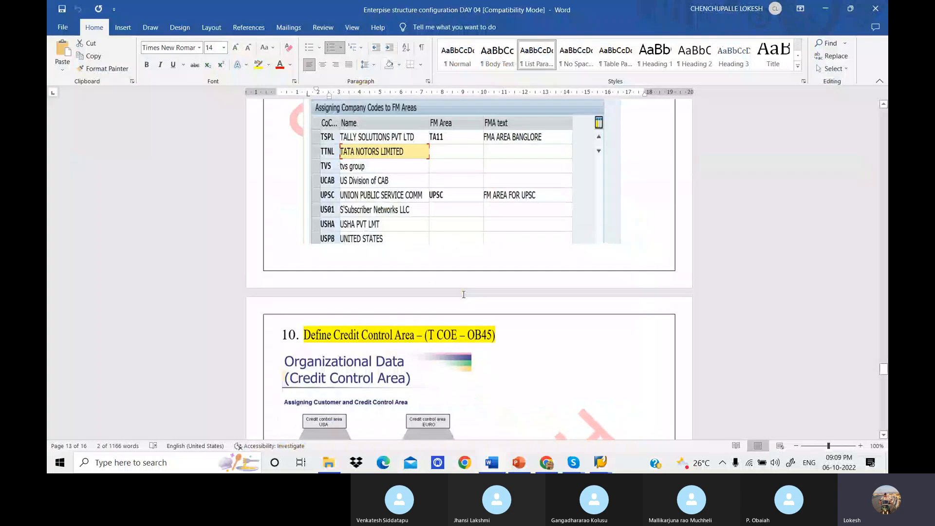
Review the notes backwards from the FM area assignment (OF18) to the Maintain Financial Management Area section (OF01).
{"action": "scroll", "coordinate": [463, 294], "scroll_direction": "up", "scroll_amount": 4}
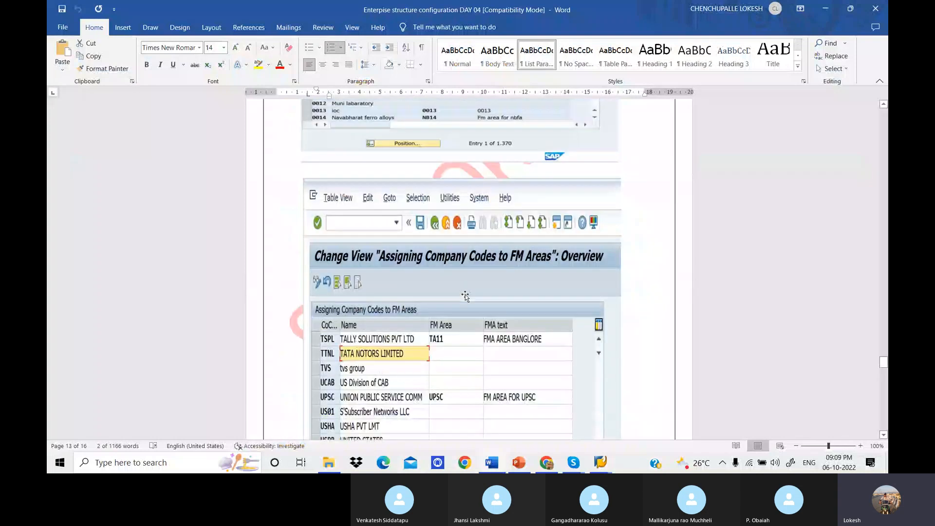
{"action": "scroll", "coordinate": [465, 297], "scroll_direction": "up", "scroll_amount": 1}
{"action": "scroll", "coordinate": [466, 295], "scroll_direction": "up", "scroll_amount": 7}
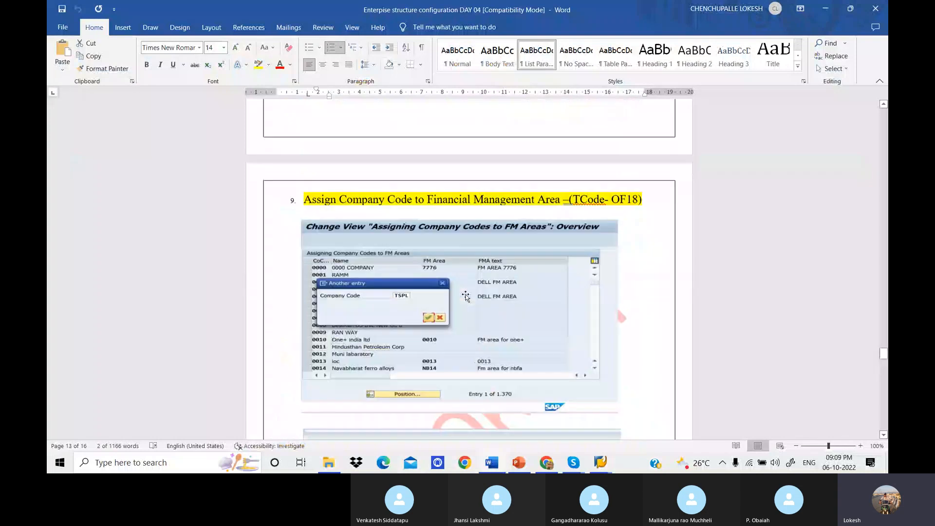
{"action": "scroll", "coordinate": [471, 295], "scroll_direction": "up", "scroll_amount": 4}
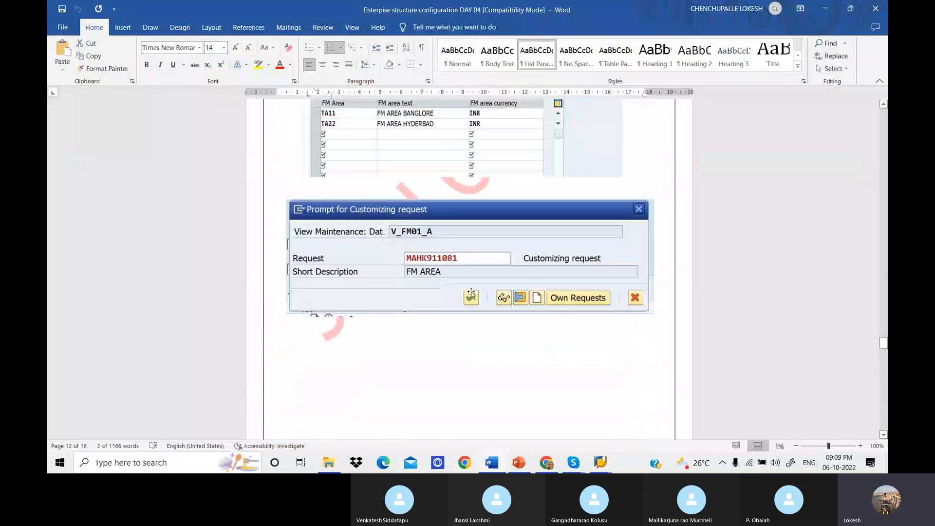
{"action": "scroll", "coordinate": [471, 294], "scroll_direction": "up", "scroll_amount": 10}
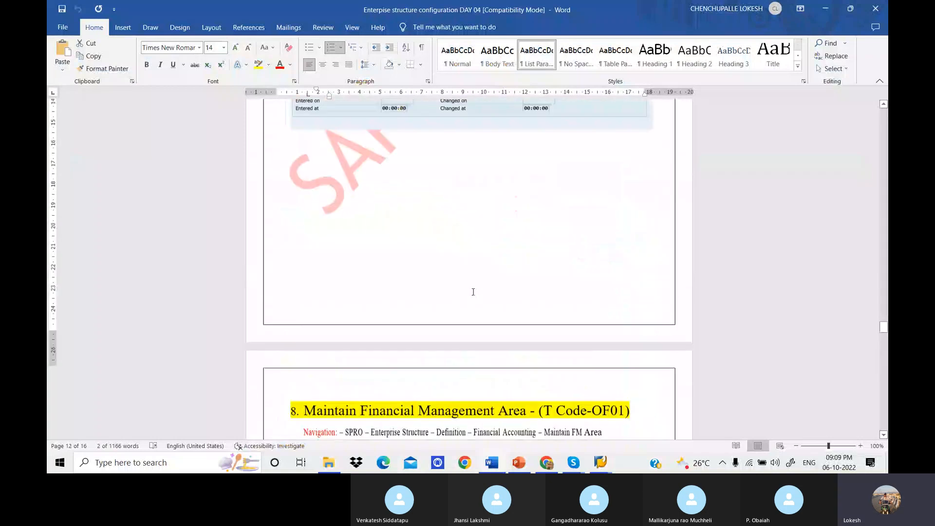
{"action": "scroll", "coordinate": [473, 292], "scroll_direction": "up", "scroll_amount": 1}
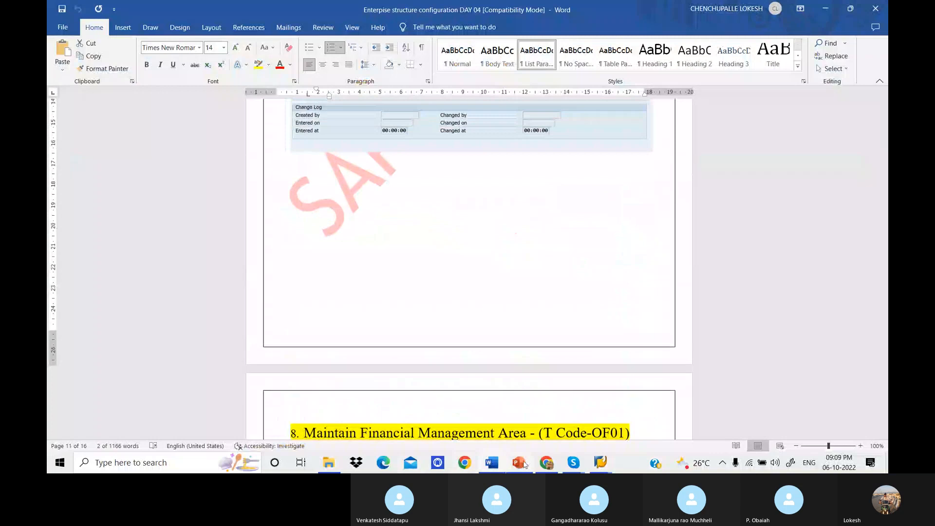
Switch to the Skype group call window to view the call participants.
{"action": "left_click", "coordinate": [573, 462]}
{"action": "left_click", "coordinate": [561, 444]}
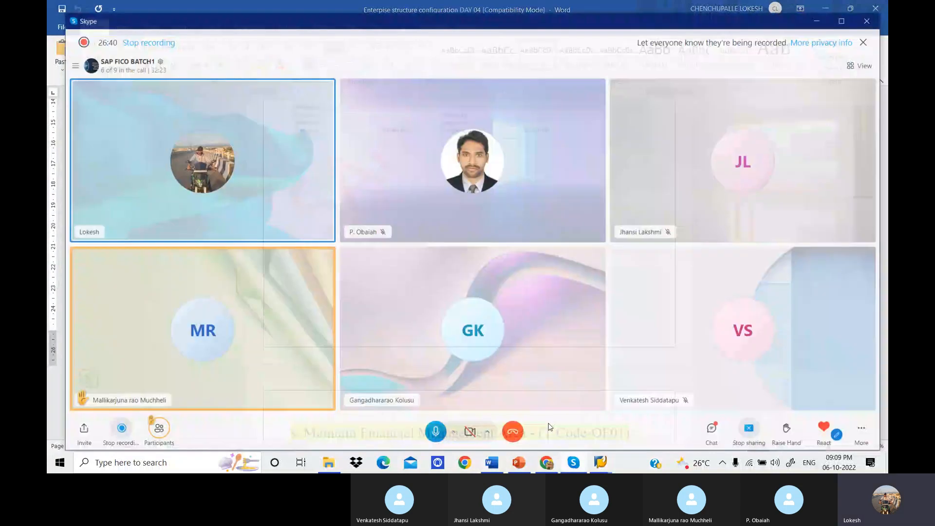
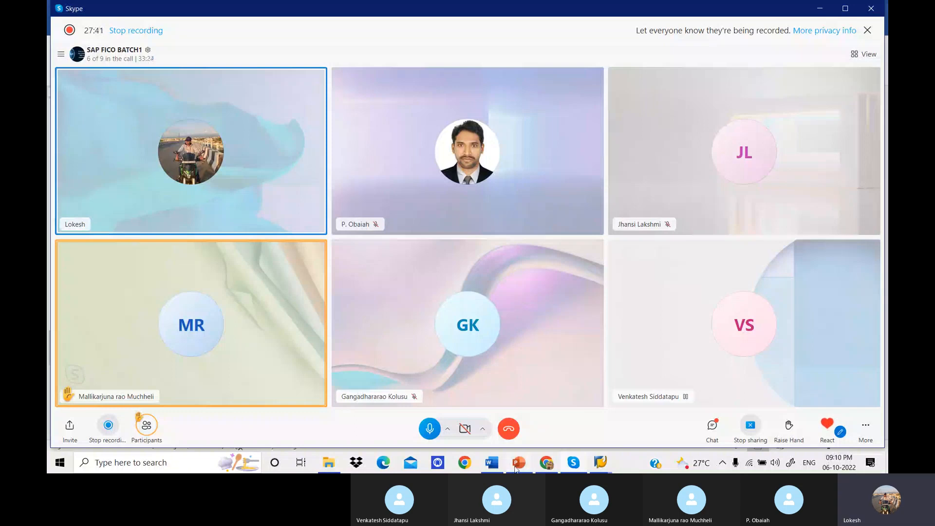
Switch to the PowerPoint presentation and review the Enterprise Structure Configuration list, highlighting items 7 to 11 from Define Functional Area onwards.
{"action": "left_click", "coordinate": [517, 465]}
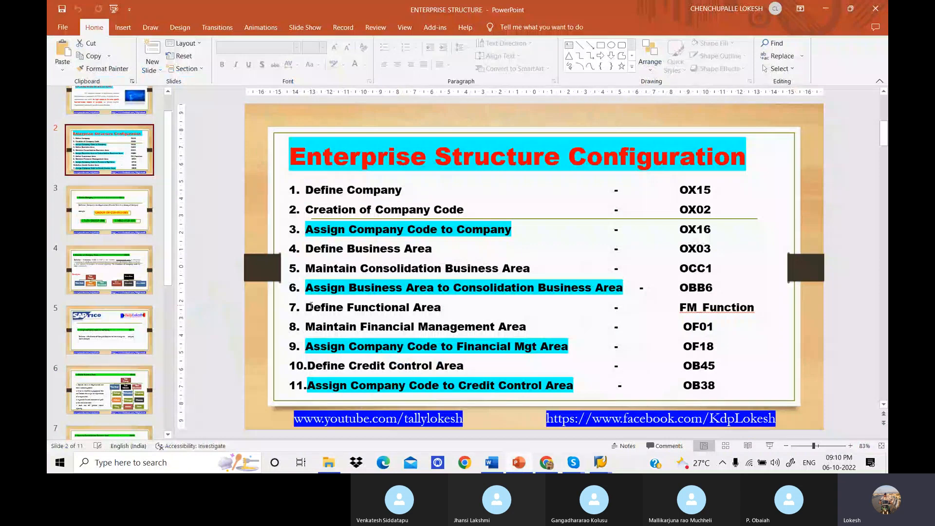
{"action": "left_click_drag", "start_coordinate": [306, 306], "coordinate": [642, 359]}
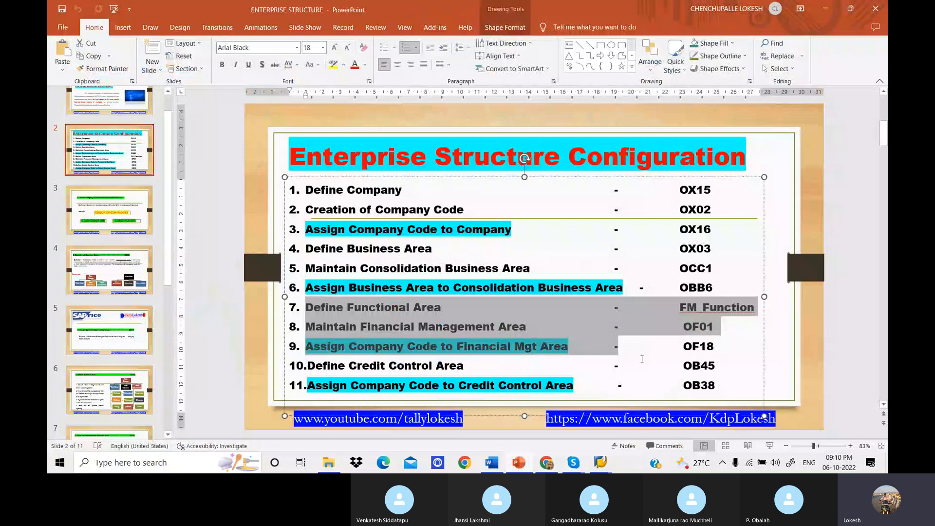
{"action": "left_click_drag", "start_coordinate": [642, 359], "coordinate": [517, 374]}
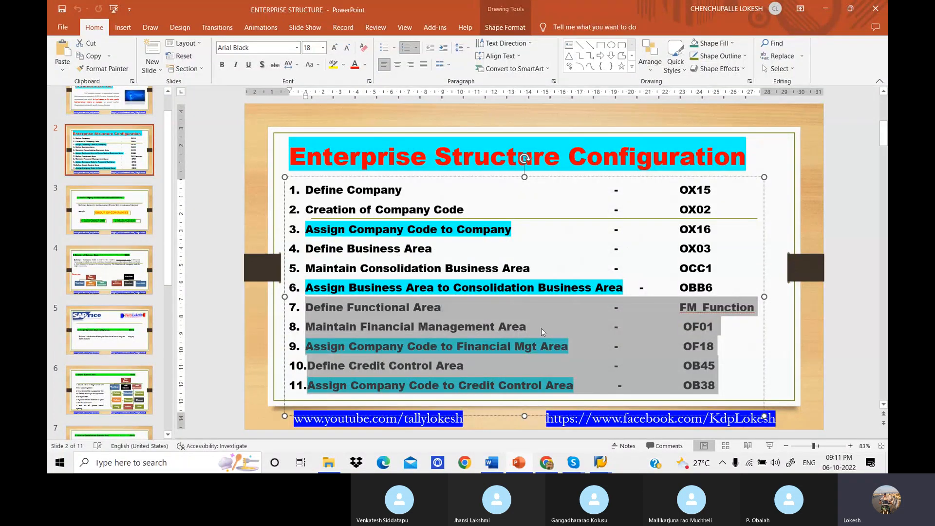
{"action": "left_click", "coordinate": [451, 188]}
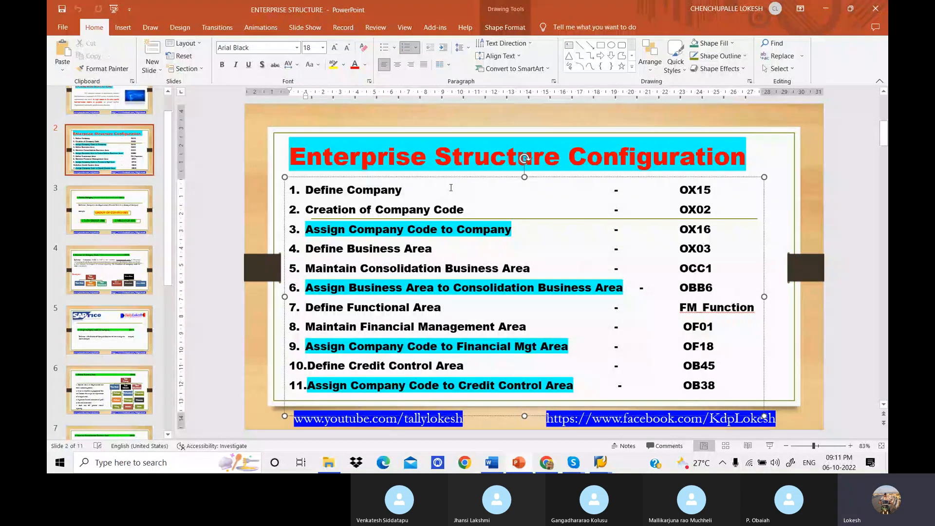
{"action": "key", "text": "Escape"}
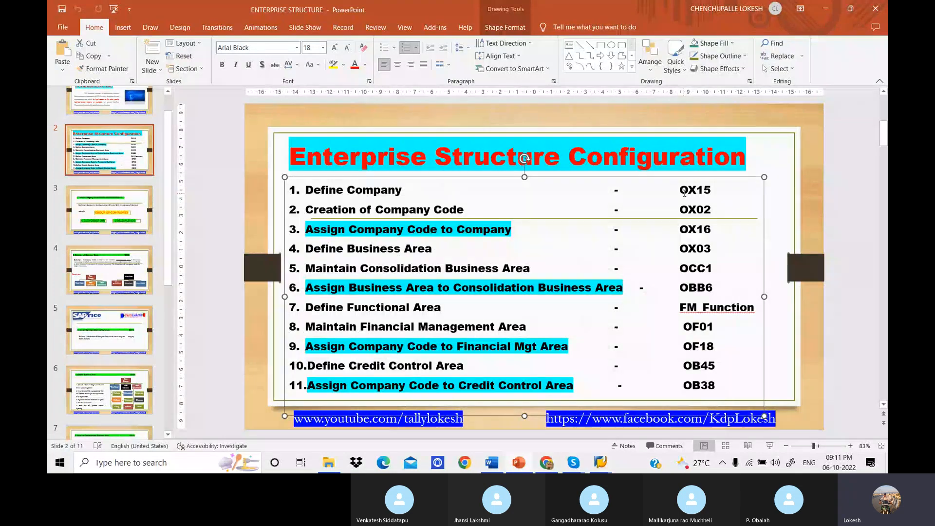
Check the Define Company code on the slide, open transaction OX15 in SAP, and start a new company entry.
{"action": "key", "text": "alt+Tab"}
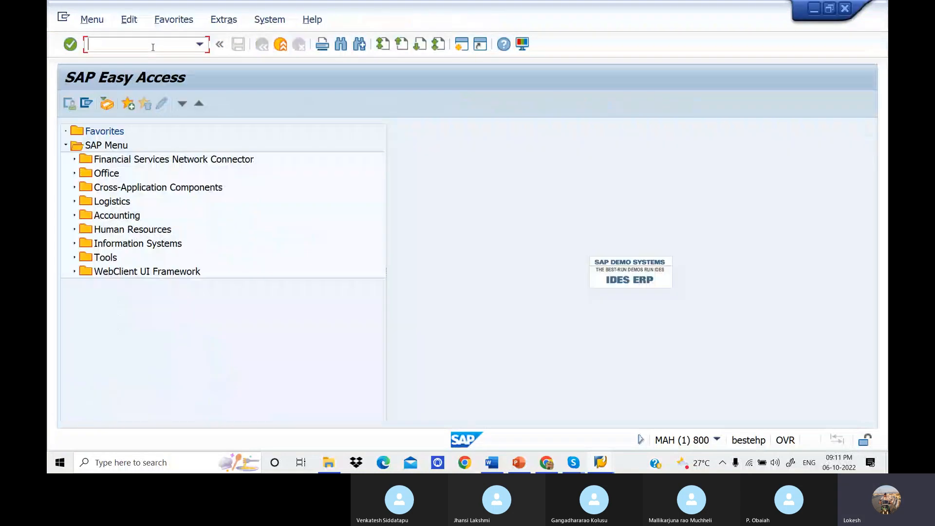
{"action": "left_click", "coordinate": [520, 464]}
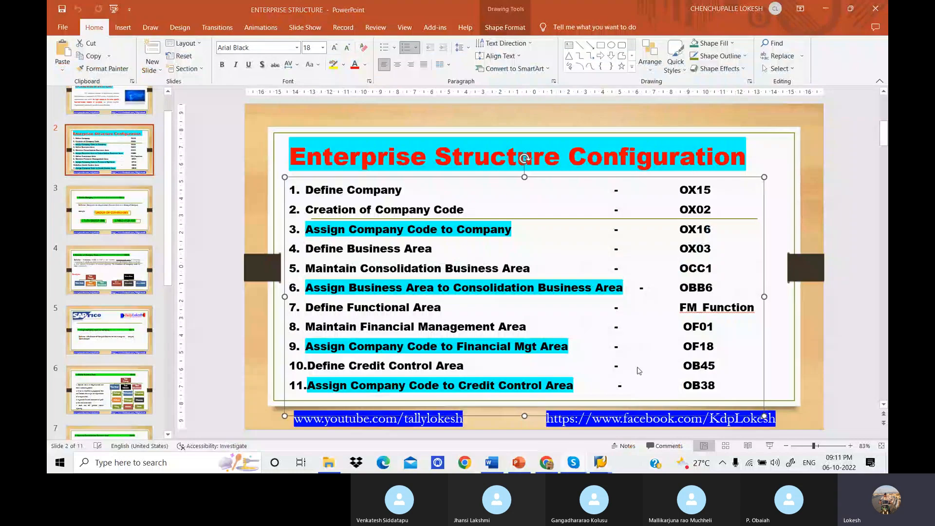
{"action": "mouse_move", "coordinate": [599, 465]}
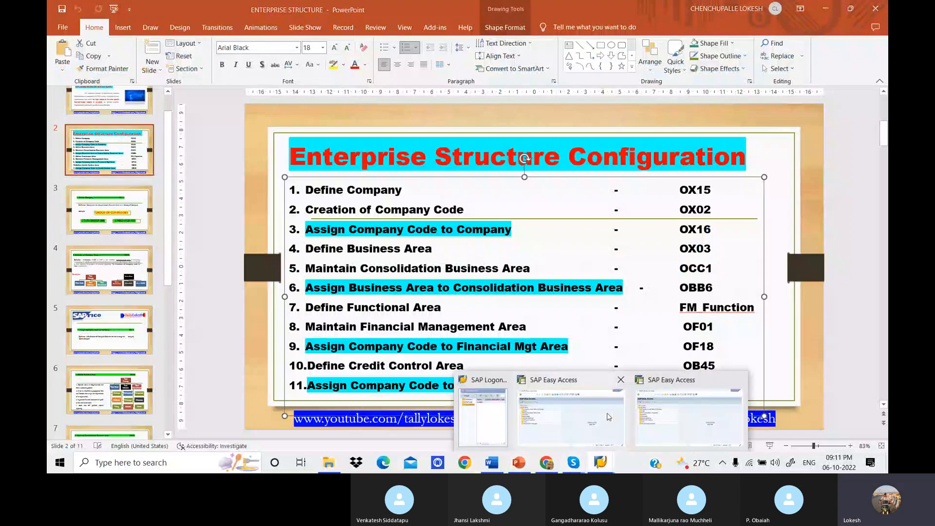
{"action": "left_click", "coordinate": [603, 414]}
{"action": "type", "text": "ox15"}
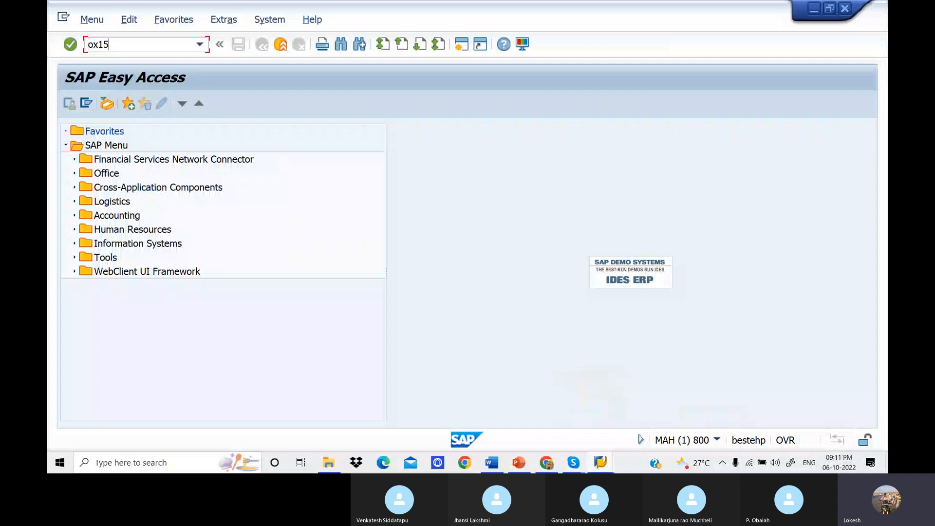
{"action": "key", "text": "Return"}
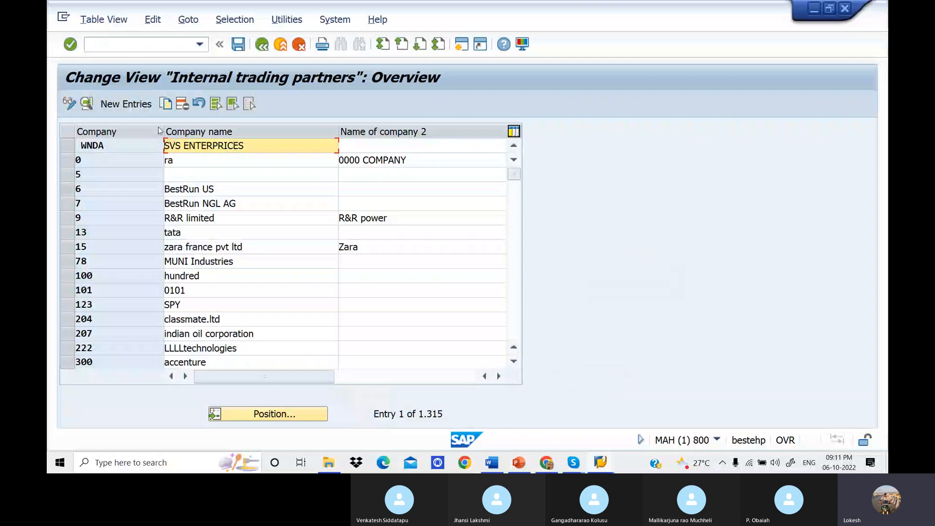
{"action": "left_click", "coordinate": [138, 108]}
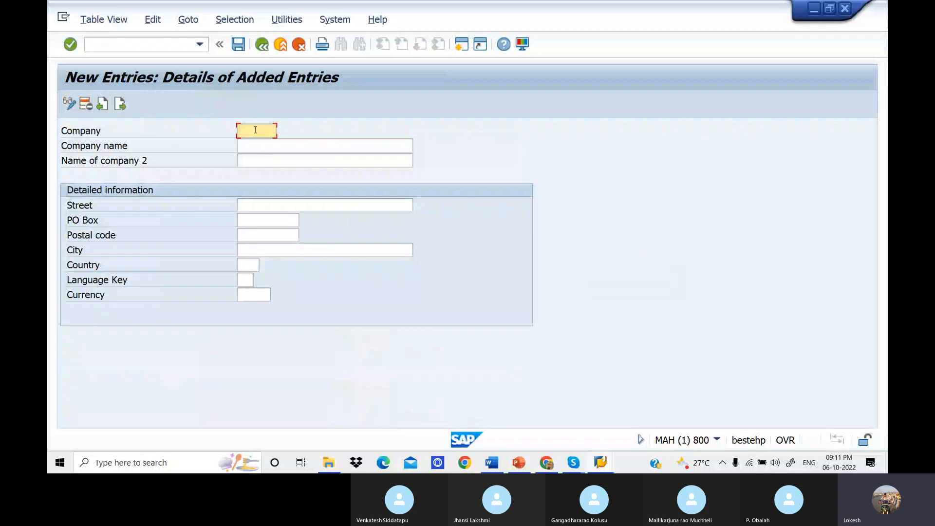
Return to the presentation and review the Tata Group hierarchy on the Define Business Area slide, covering Tata Steel, Tata Motors and Tata Chemicals.
{"action": "left_click", "coordinate": [519, 463]}
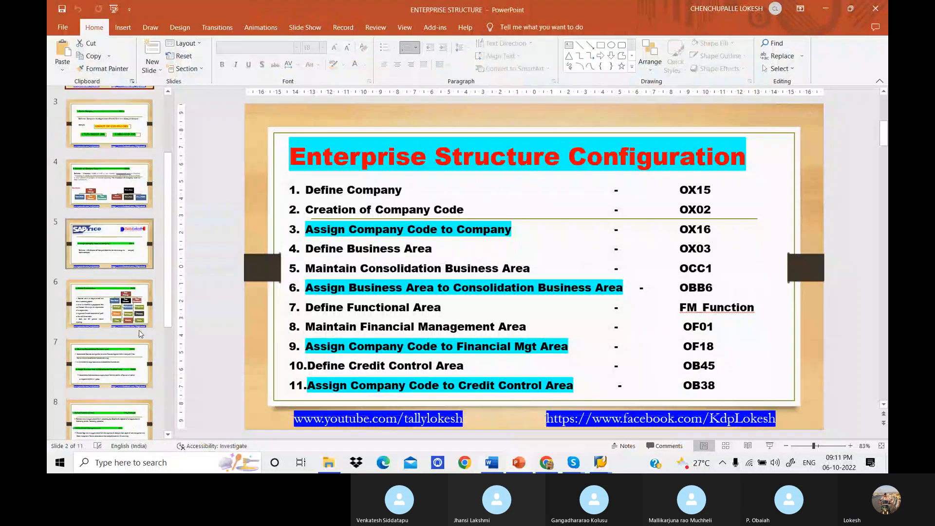
{"action": "key", "text": "Down"}
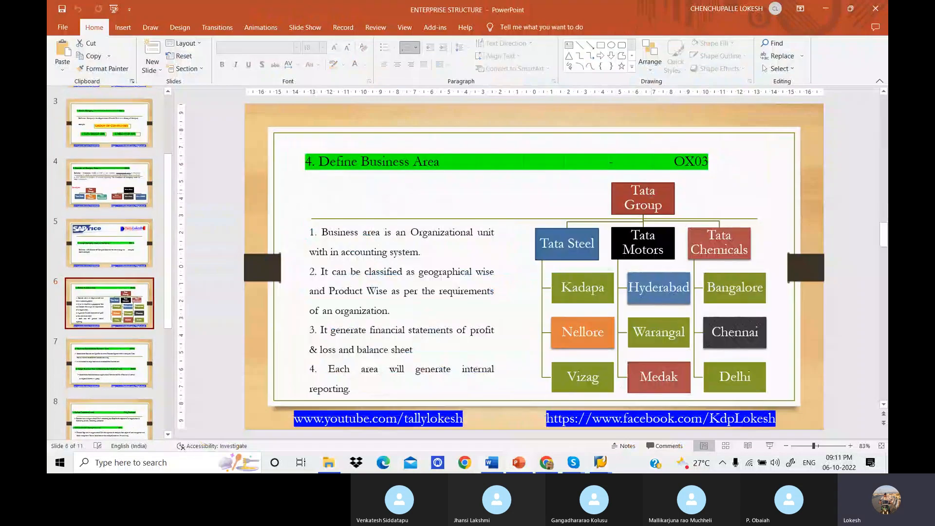
{"action": "left_click", "coordinate": [645, 194]}
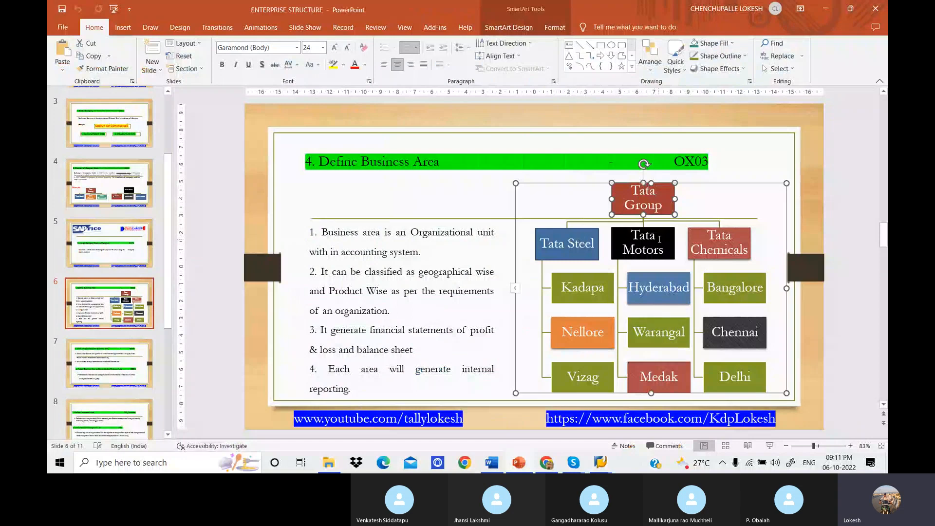
{"action": "key", "text": "Tab"}
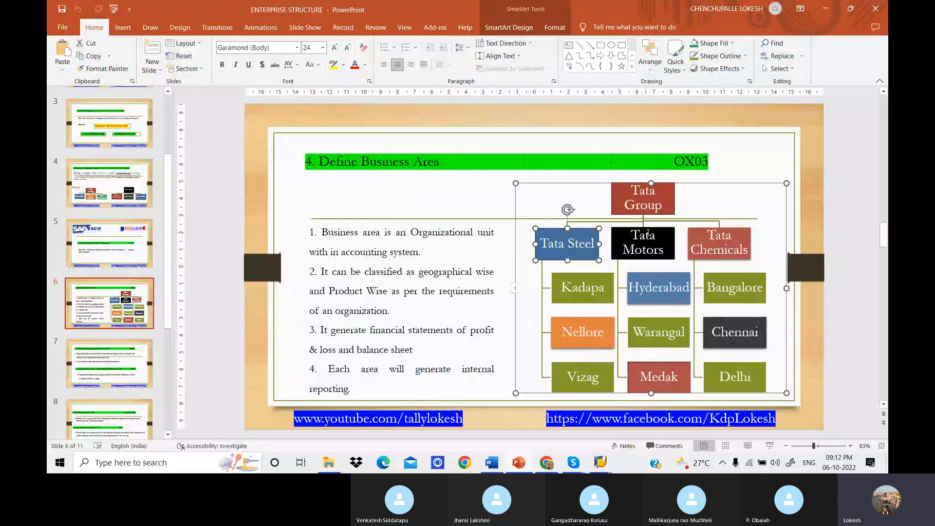
{"action": "key", "text": "Tab"}
{"action": "key", "text": "Tab"}
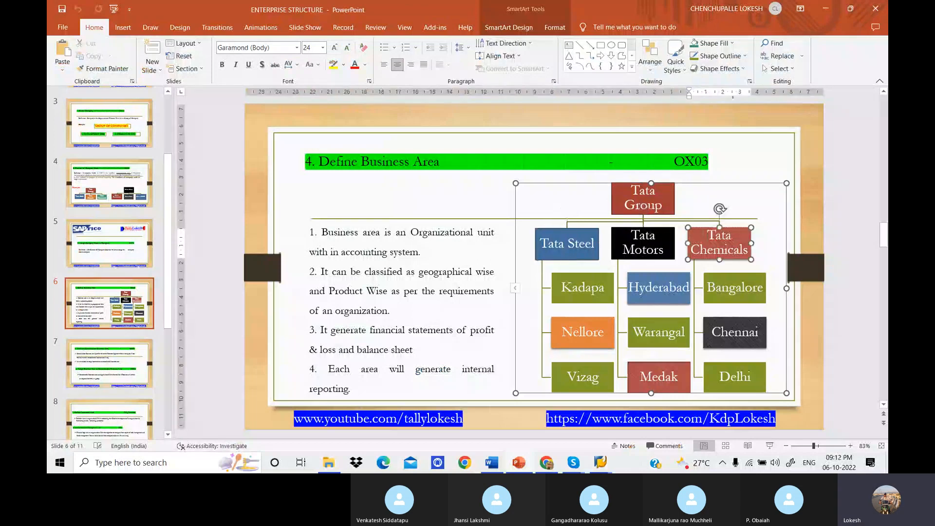
{"action": "left_click", "coordinate": [593, 203]}
{"action": "left_click", "coordinate": [572, 232]}
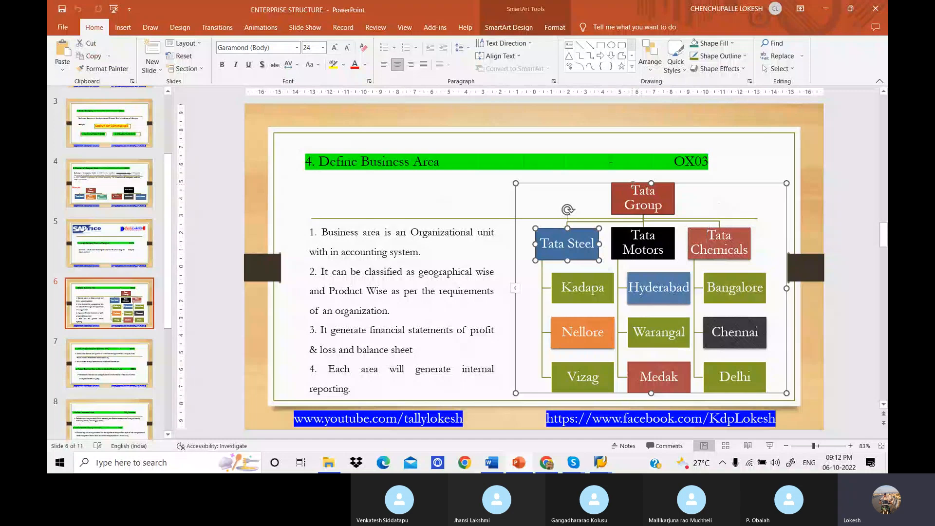
{"action": "left_click", "coordinate": [632, 185]}
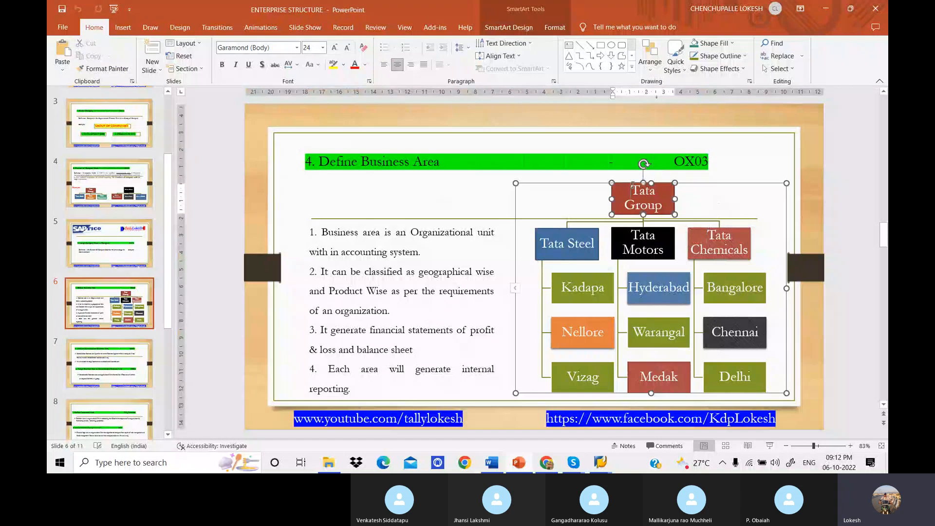
{"action": "left_click", "coordinate": [579, 232]}
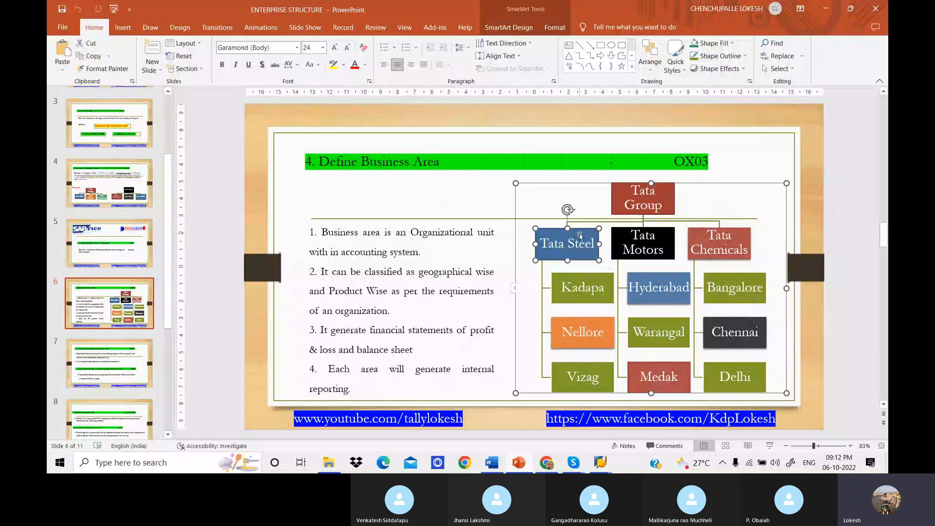
{"action": "left_click", "coordinate": [647, 230]}
{"action": "left_click", "coordinate": [724, 229]}
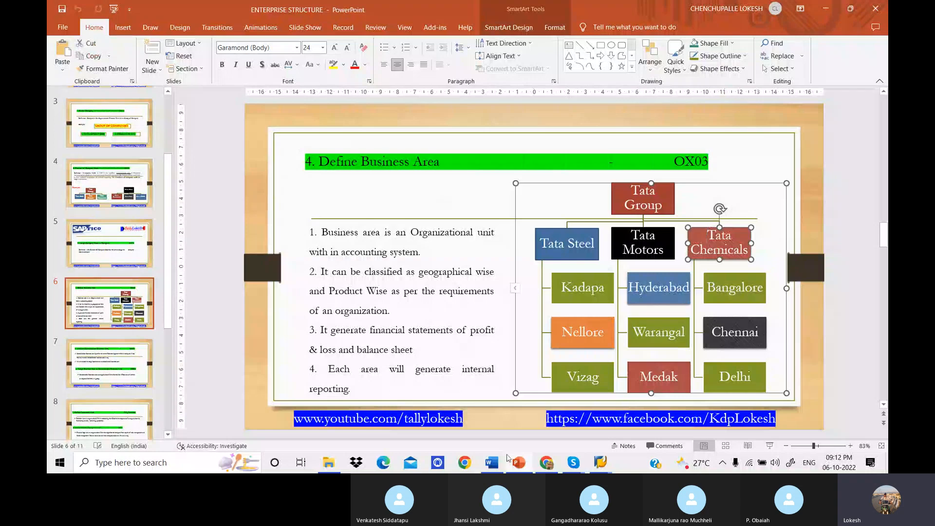
Review the company and company name fields of the blank SAP company entry, and leave the transaction with /n.
{"action": "mouse_move", "coordinate": [601, 462]}
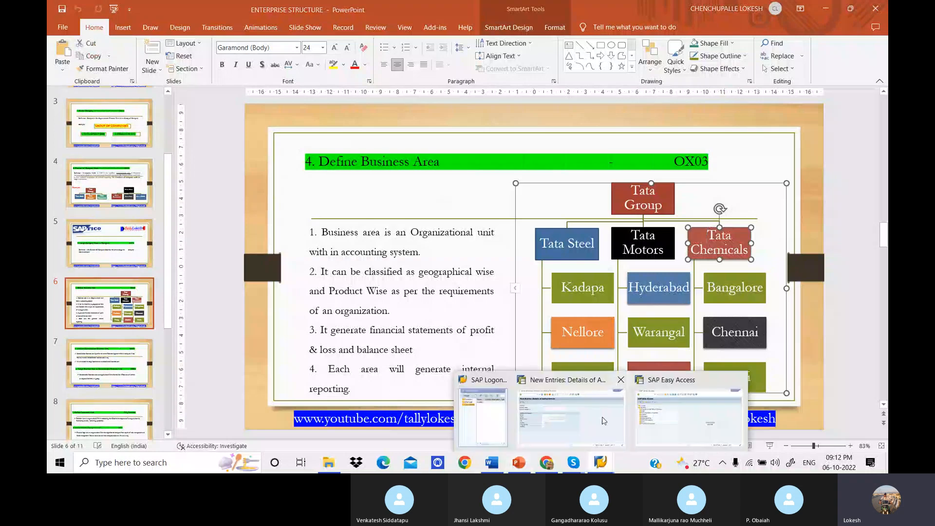
{"action": "left_click", "coordinate": [603, 421]}
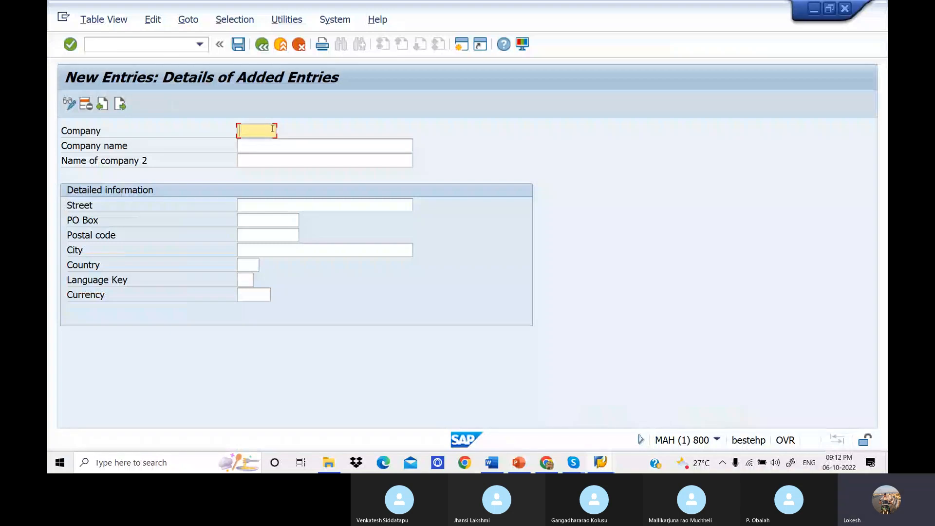
{"action": "left_click", "coordinate": [290, 148]}
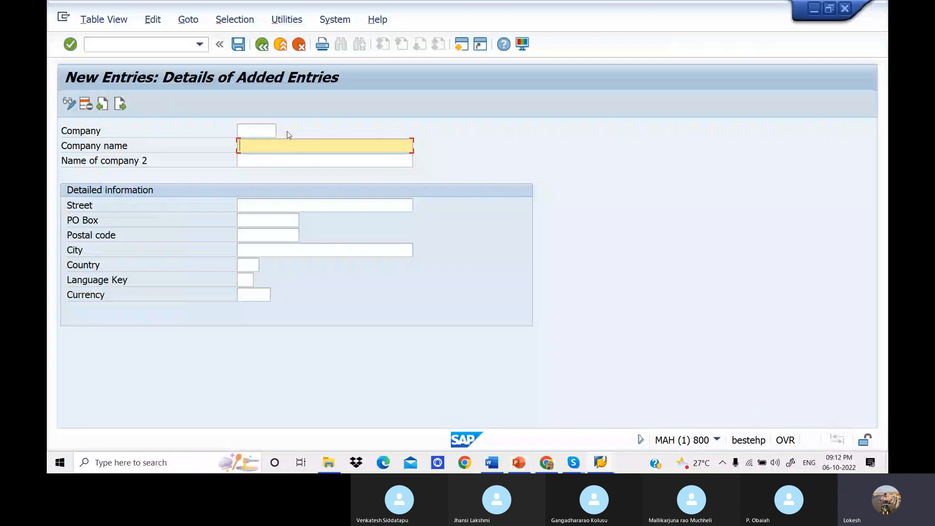
{"action": "left_click", "coordinate": [263, 129]}
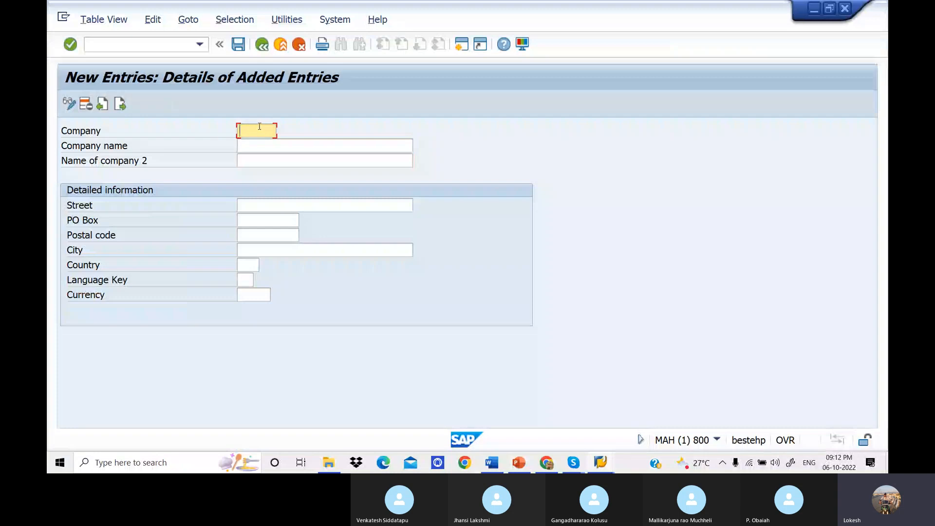
{"action": "left_click", "coordinate": [151, 45]}
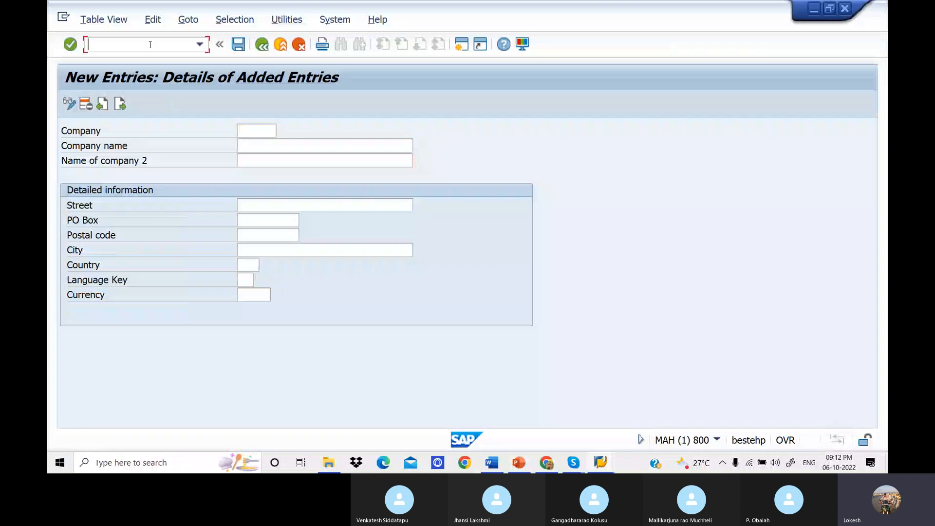
{"action": "type", "text": "/n"}
{"action": "key", "text": "Return"}
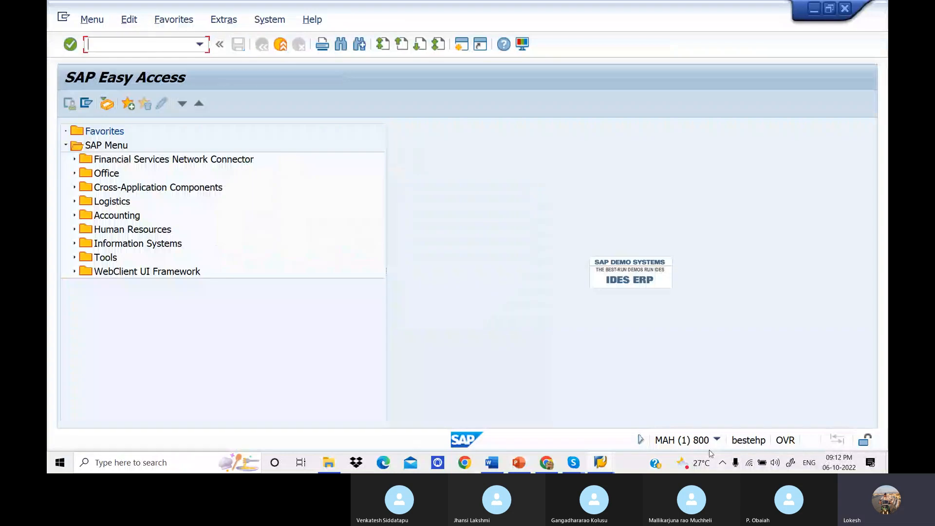
Look up Creation of Company Code on the configuration slide, open transaction OX02 in SAP, and start a new company code entry.
{"action": "left_click", "coordinate": [528, 463]}
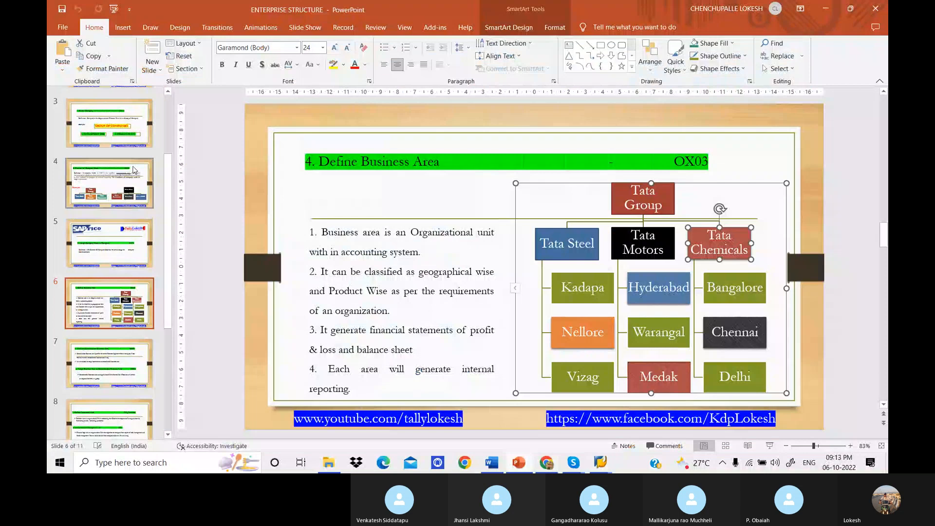
{"action": "scroll", "coordinate": [134, 169], "scroll_direction": "up", "scroll_amount": 1}
{"action": "left_click", "coordinate": [140, 131]}
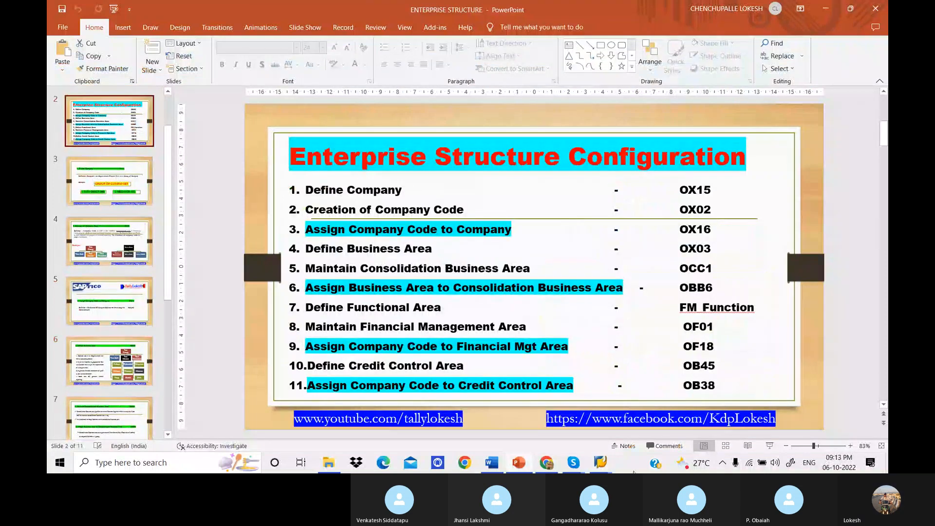
{"action": "left_click", "coordinate": [600, 463]}
{"action": "left_click", "coordinate": [607, 418]}
{"action": "type", "text": "ox02"}
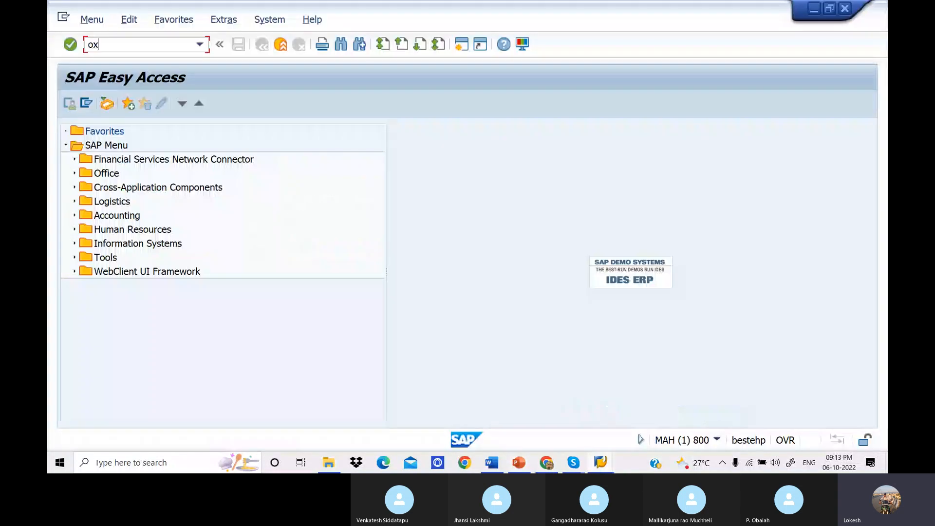
{"action": "key", "text": "Return"}
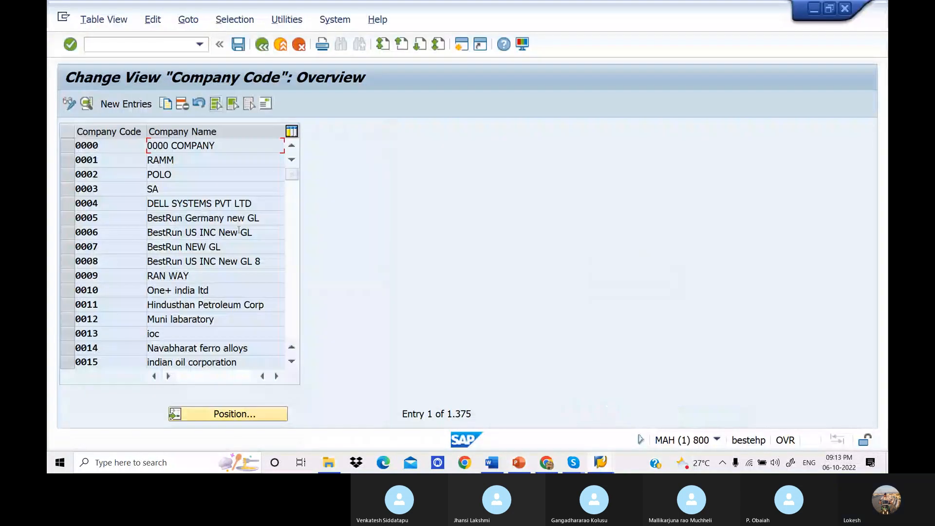
{"action": "left_click", "coordinate": [129, 108]}
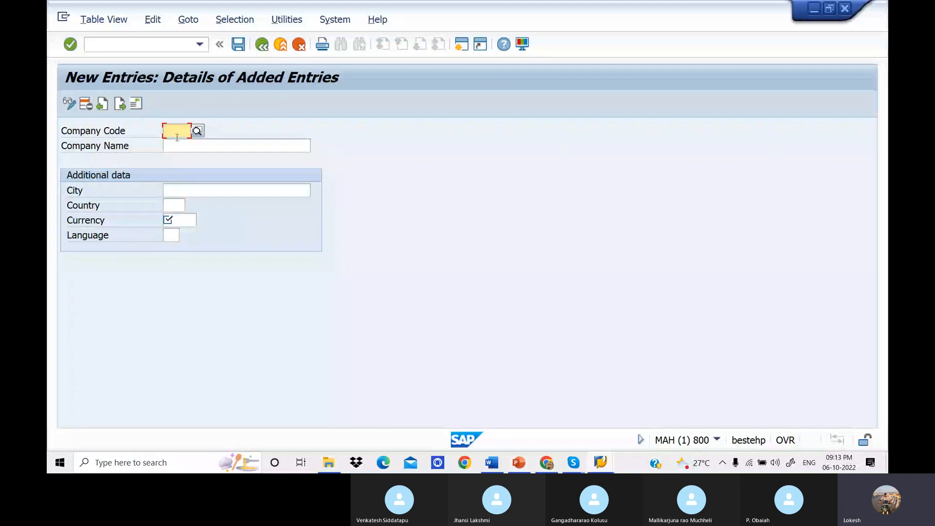
{"action": "type", "text": "t"}
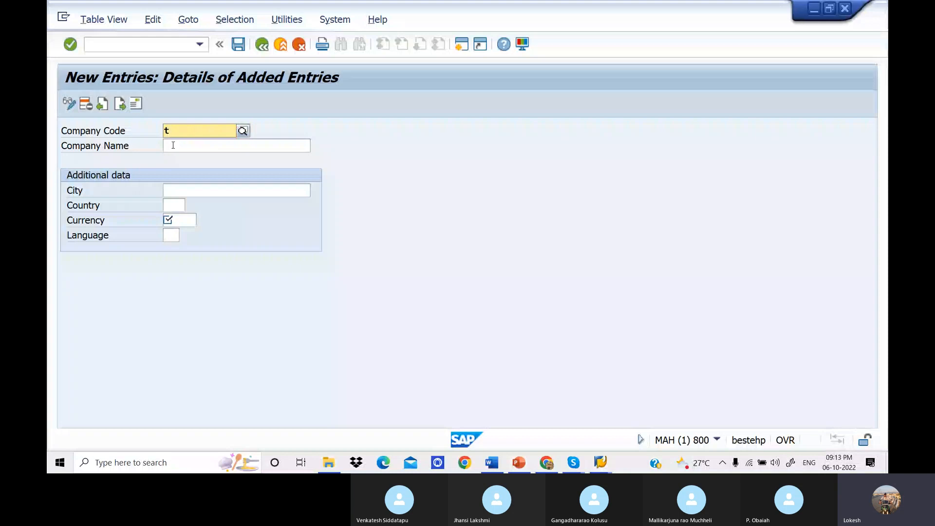
{"action": "key", "text": "BackSpace"}
{"action": "left_click", "coordinate": [173, 145]}
{"action": "type", "text": "ta"}
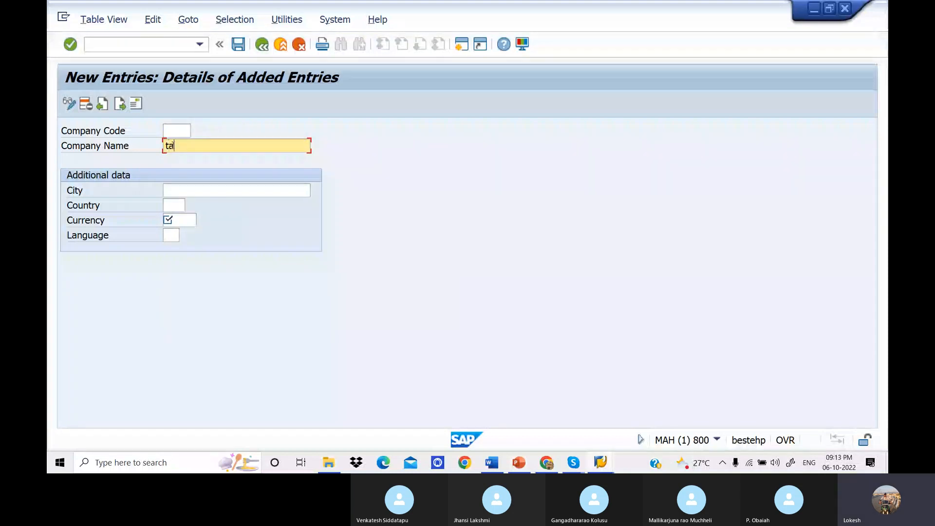
{"action": "key", "text": "BackSpace"}
{"action": "key", "text": "BackSpace"}
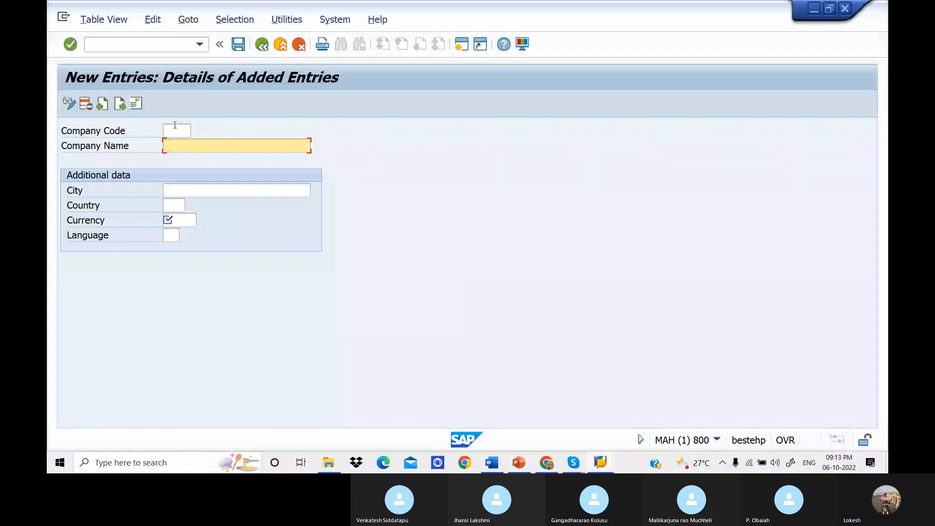
{"action": "left_click", "coordinate": [176, 126]}
{"action": "type", "text": "TA"}
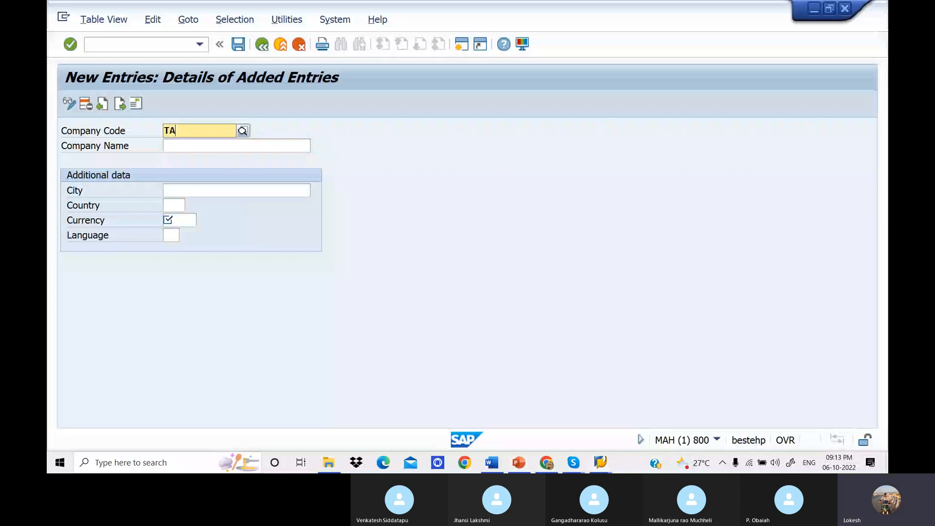
{"action": "type", "text": "01"}
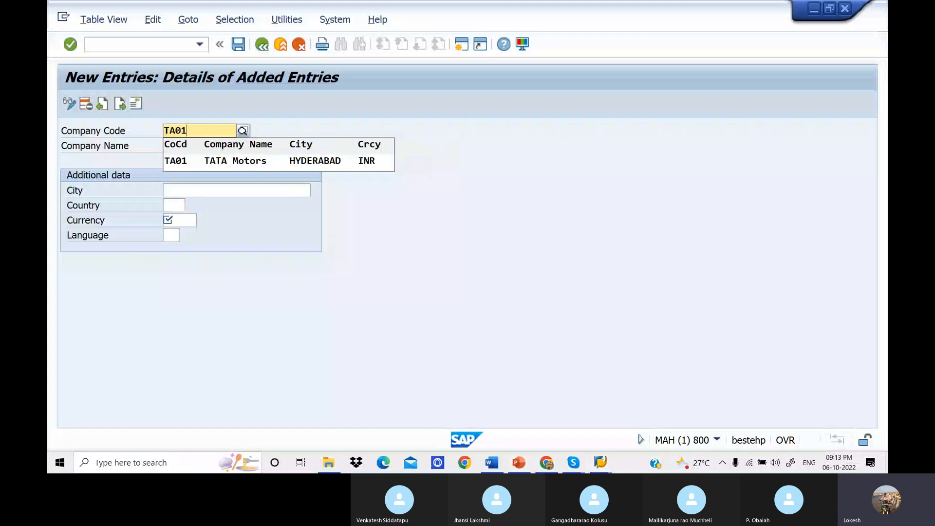
{"action": "key", "text": "BackSpace"}
{"action": "key", "text": "BackSpace"}
{"action": "type", "text": "11"}
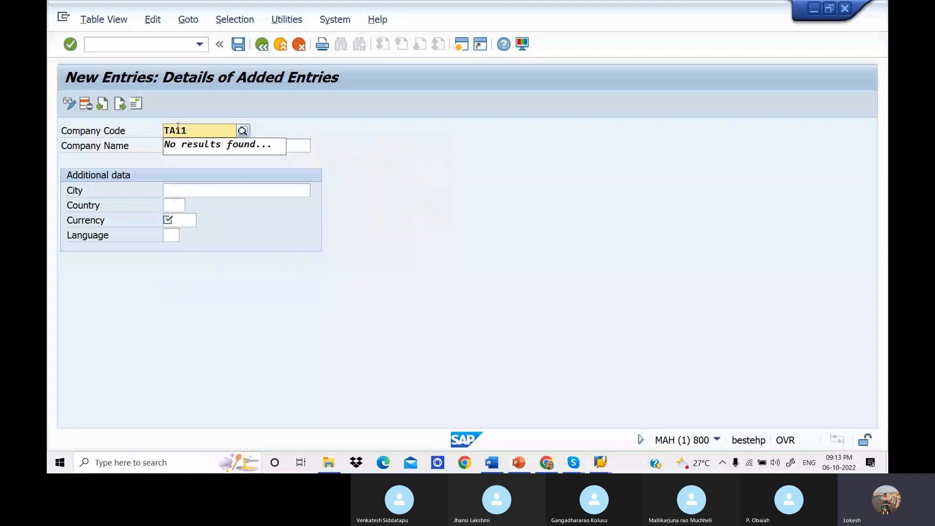
{"action": "key", "text": "Tab"}
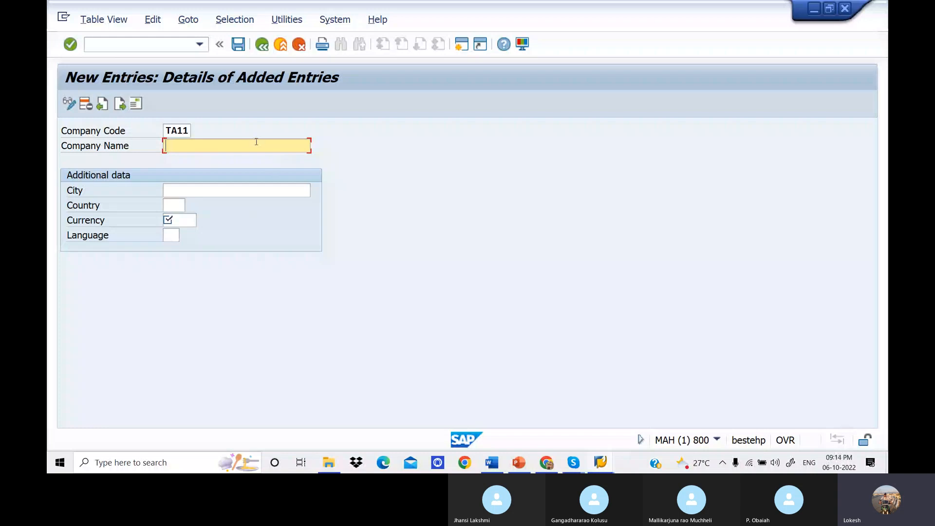
{"action": "left_click", "coordinate": [153, 43]}
{"action": "type", "text": "/N"}
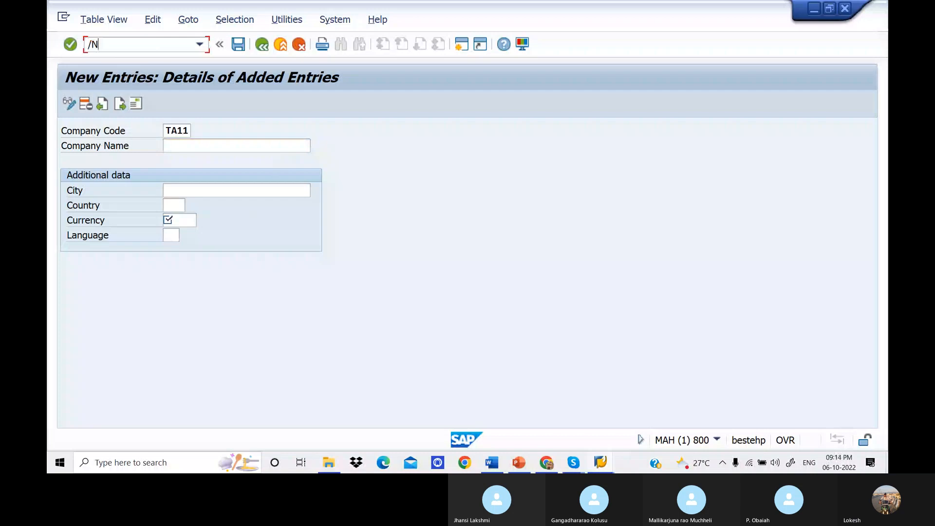
{"action": "key", "text": "Return"}
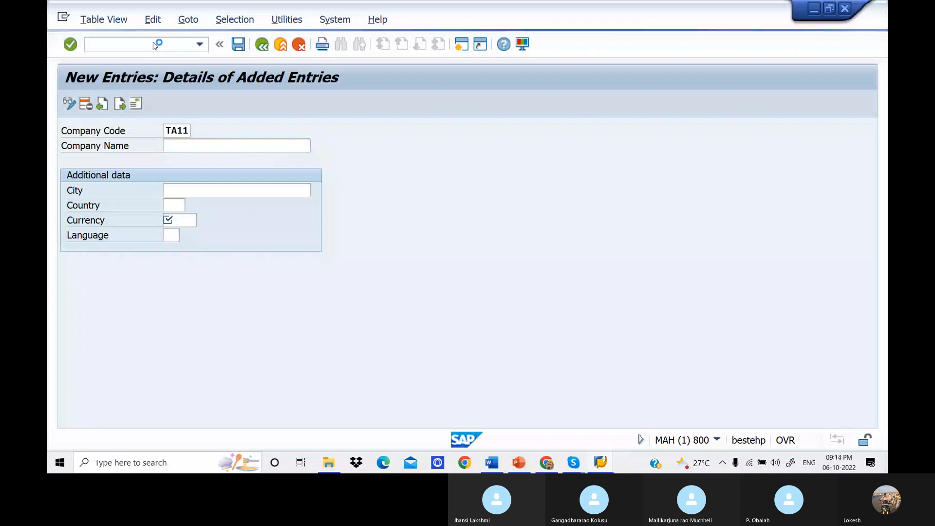
Open transaction OX02 and start a new company code entry.
{"action": "type", "text": "OX"}
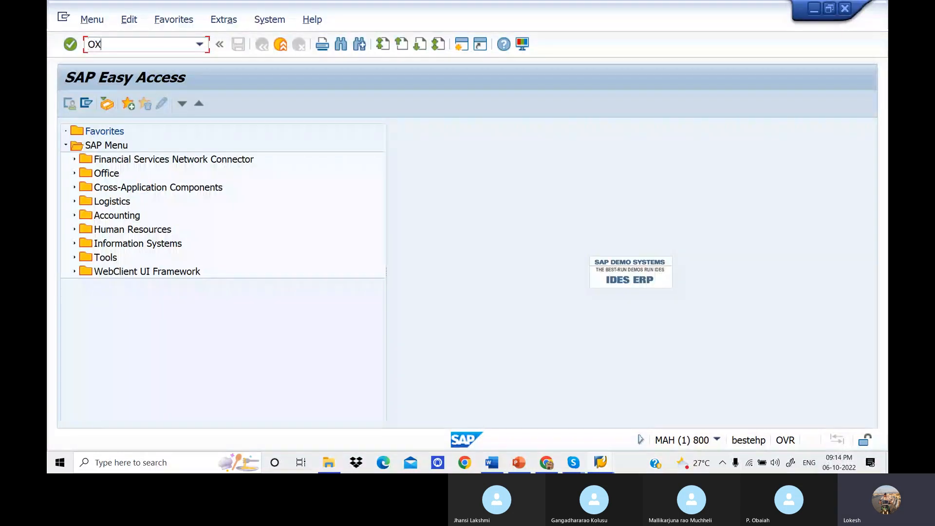
{"action": "type", "text": "12"}
{"action": "key", "text": "BackSpace"}
{"action": "key", "text": "BackSpace"}
{"action": "type", "text": "02"}
{"action": "key", "text": "Return"}
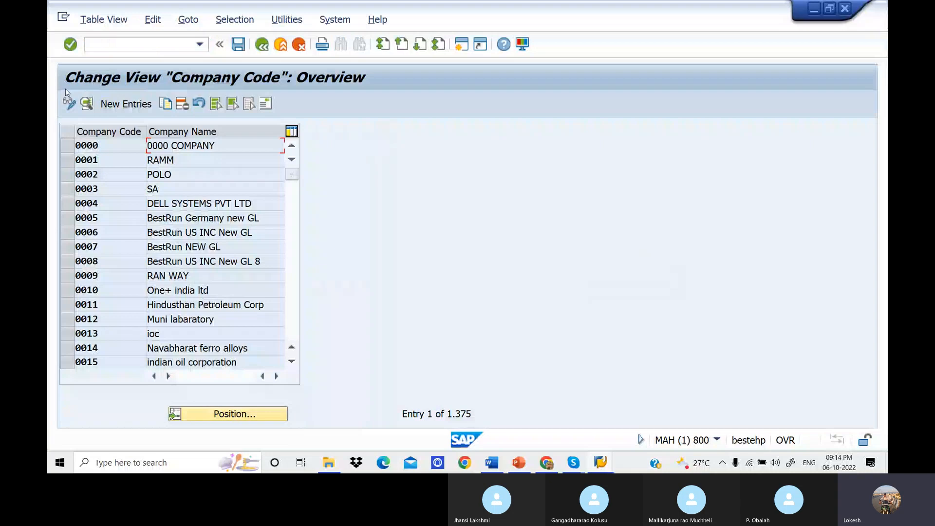
{"action": "key", "text": "F5"}
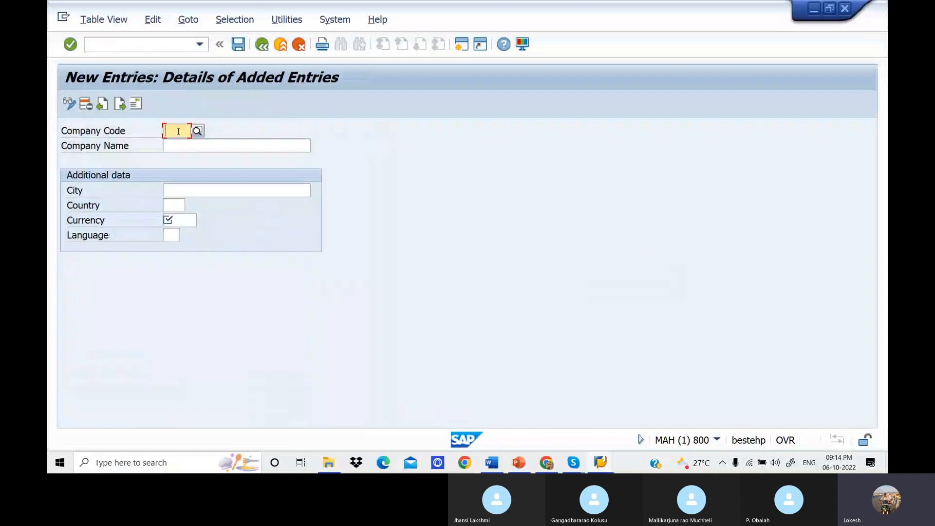
Enter DETT as the company code of the new entry.
{"action": "type", "text": "DE"}
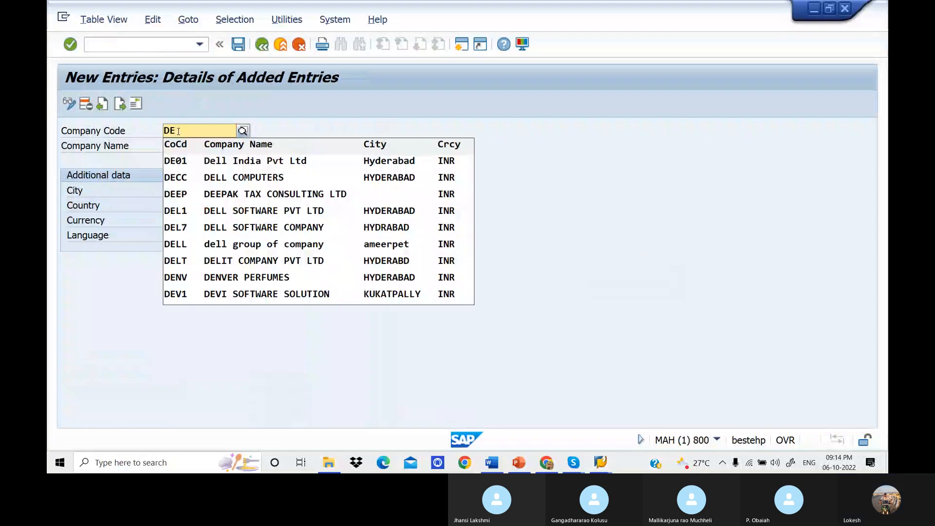
{"action": "type", "text": "L1"}
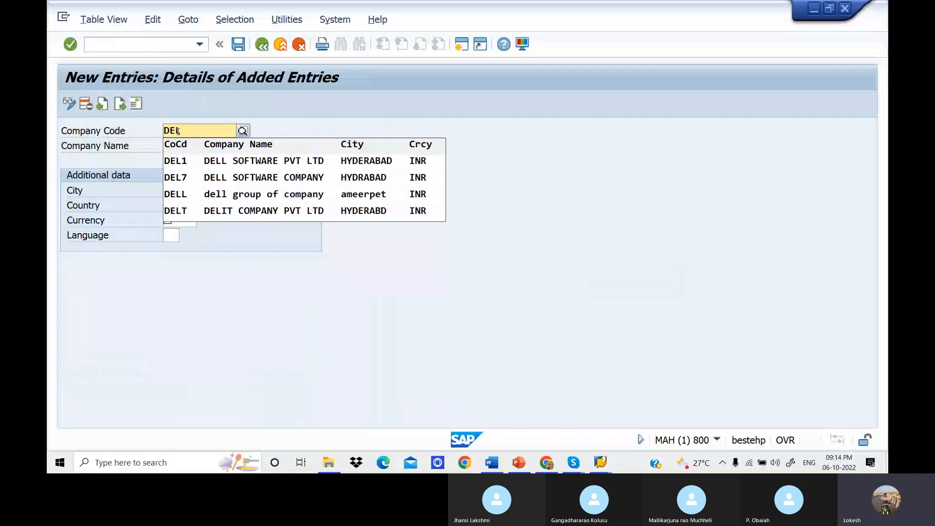
{"action": "key", "text": "BackSpace"}
{"action": "type", "text": "TT"}
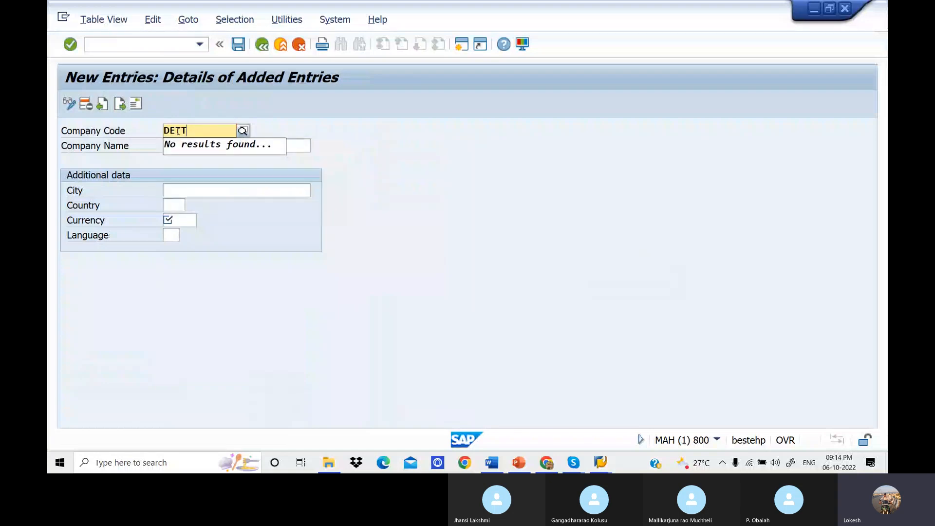
{"action": "key", "text": "Return"}
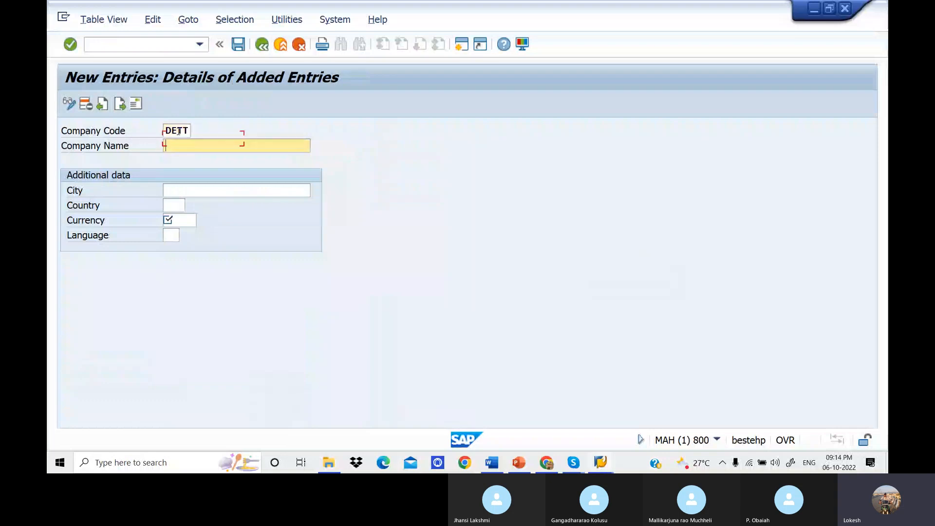
Set the company name of the DETT entry to DELITE2 PVT LTD.
{"action": "type", "text": "DELITE"}
{"action": "key", "text": "BackSpace"}
{"action": "type", "text": "2 PVT LTD"}
Fill in the additional data with city BANGLORE, country IN, currency INR and language EN, and confirm the entries.
{"action": "left_click", "coordinate": [185, 190]}
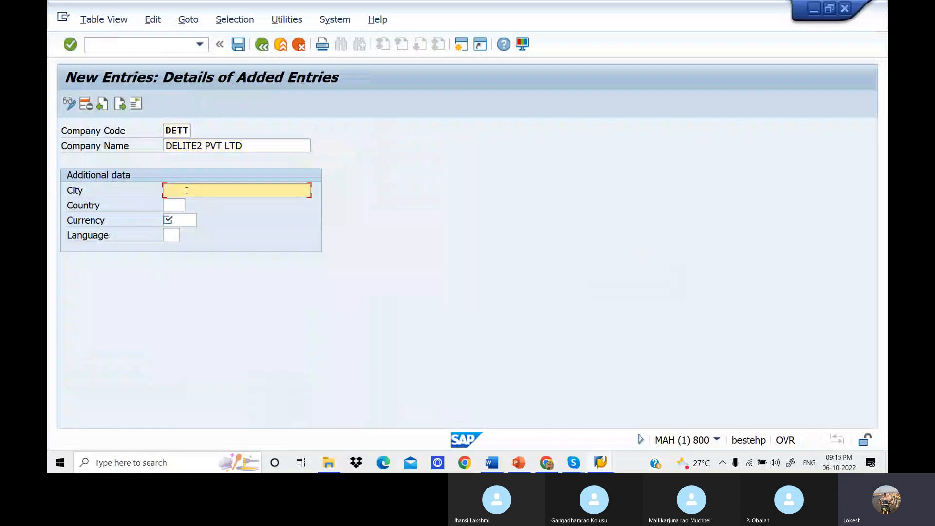
{"action": "type", "text": "BANGLORE"}
{"action": "left_click", "coordinate": [183, 204]}
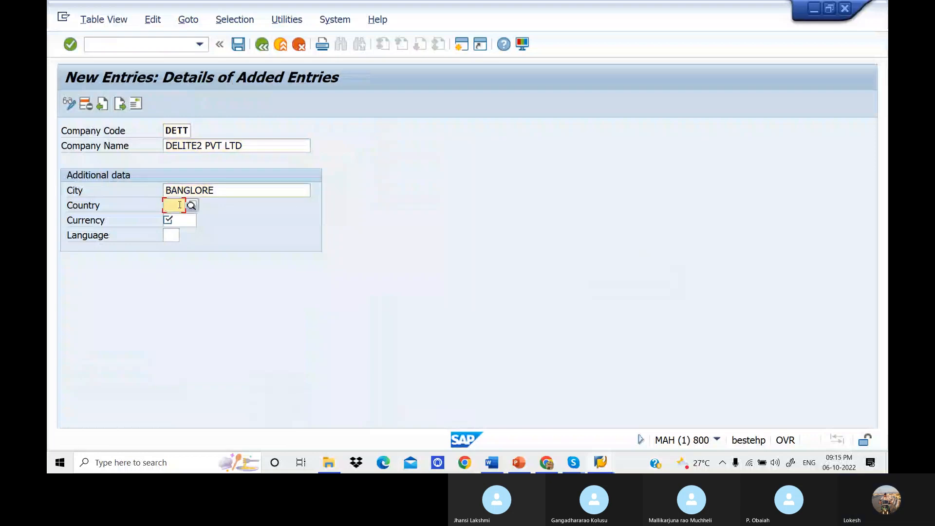
{"action": "type", "text": "IN"}
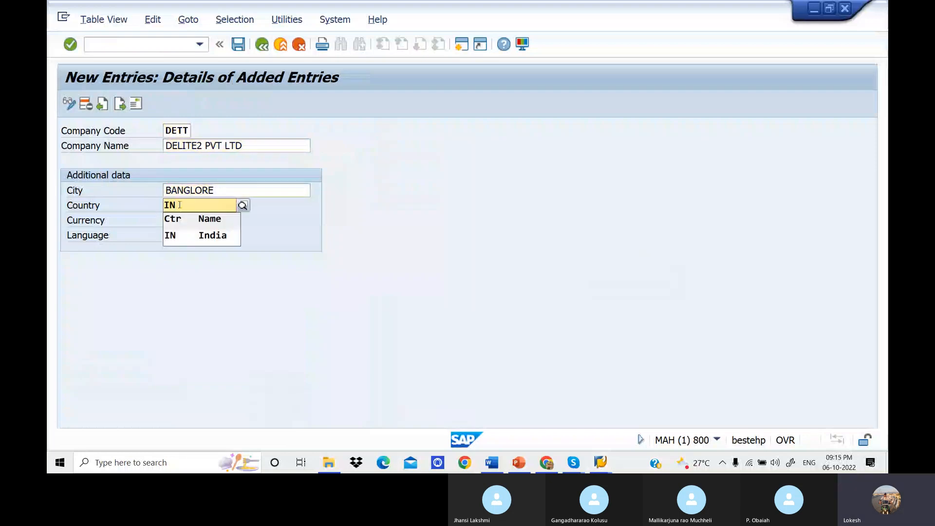
{"action": "key", "text": "Tab"}
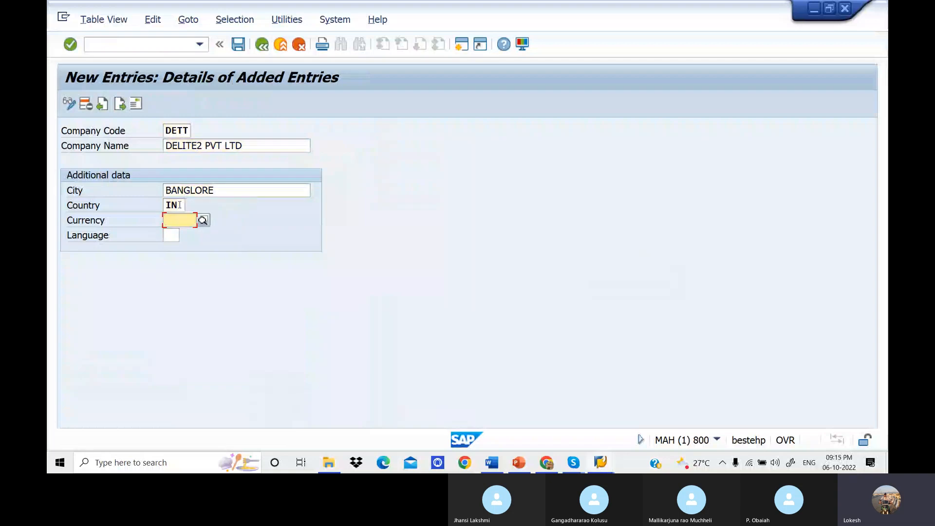
{"action": "type", "text": "INR"}
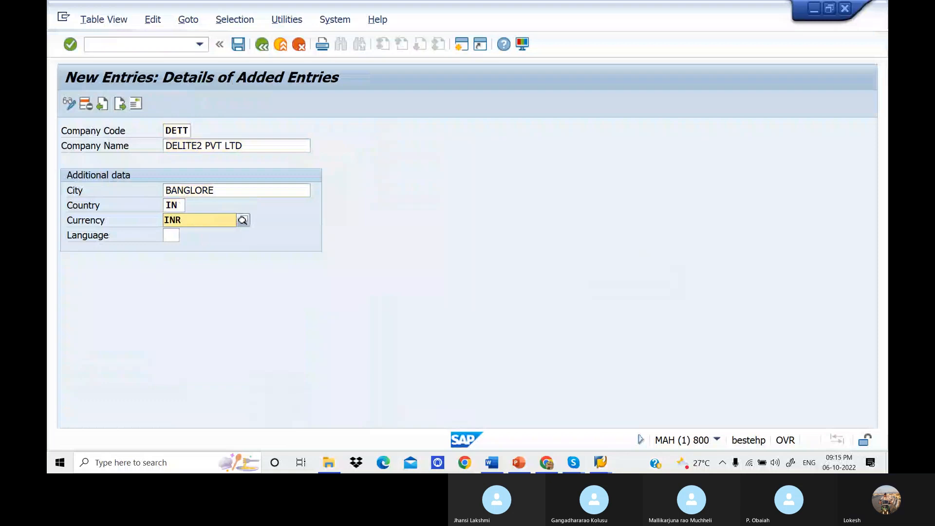
{"action": "key", "text": "Tab"}
{"action": "type", "text": "EN"}
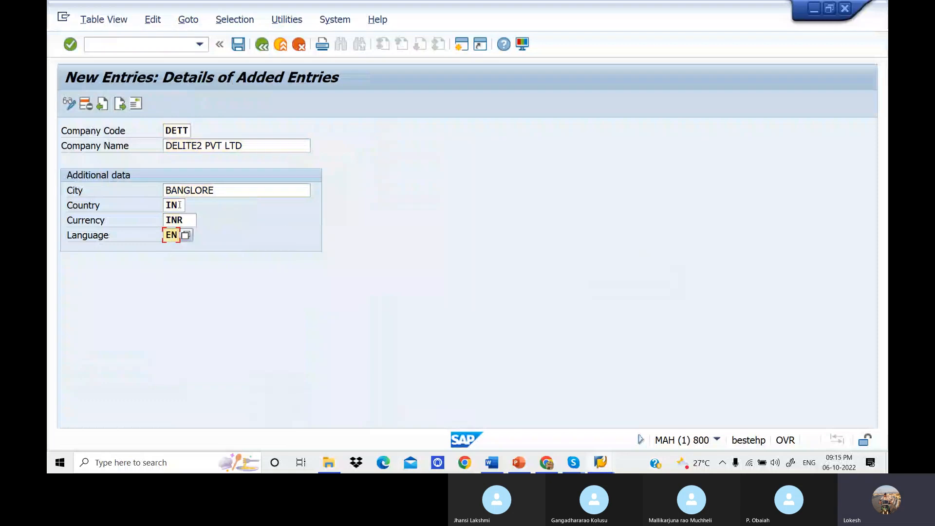
{"action": "key", "text": "Return"}
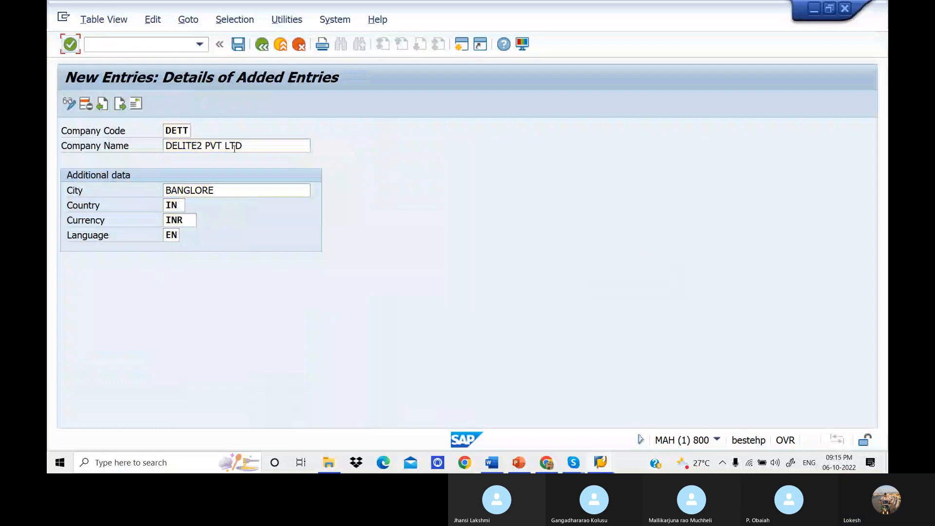
Copy the company name DELITE2 PVT LTD and save the new company code entry.
{"action": "left_click", "coordinate": [251, 148]}
{"action": "left_click_drag", "start_coordinate": [251, 148], "coordinate": [164, 146]}
{"action": "key", "text": "ctrl+c"}
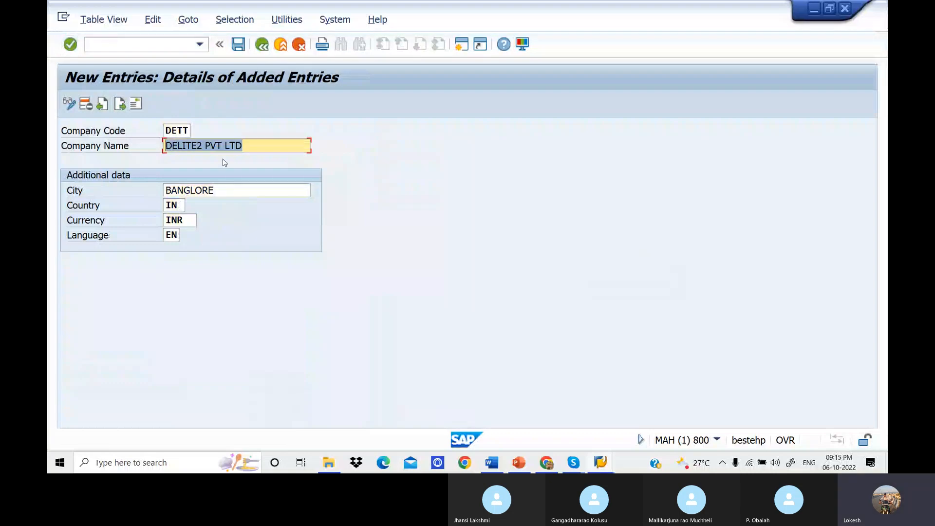
{"action": "left_click", "coordinate": [224, 122]}
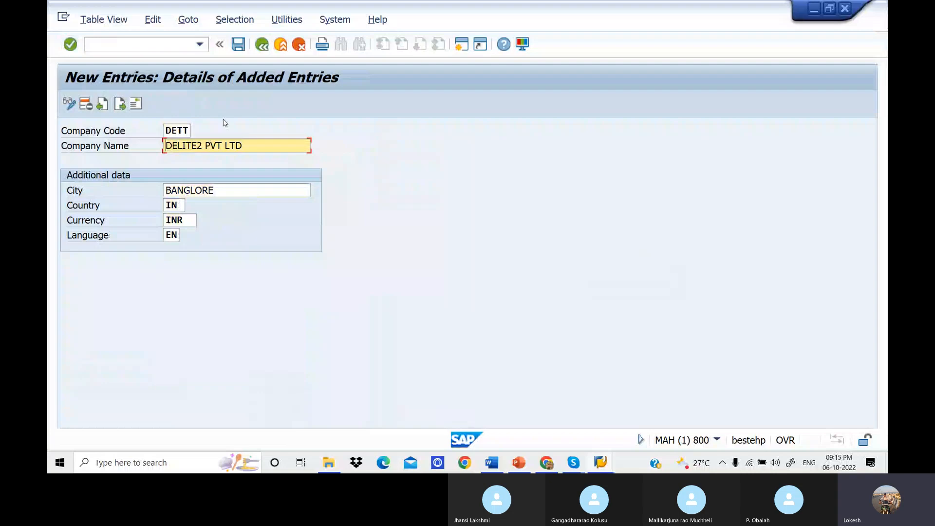
{"action": "left_click", "coordinate": [242, 48]}
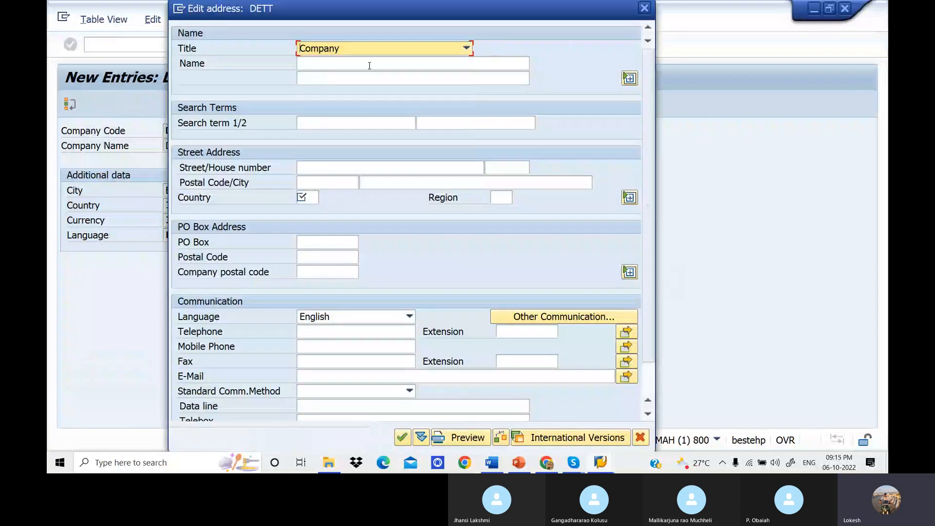
Paste DELITE2 PVT LTD as the name in the DETT address, moving the address dialog clear of the company code data.
{"action": "left_click", "coordinate": [352, 68]}
{"action": "key", "text": "ctrl+v"}
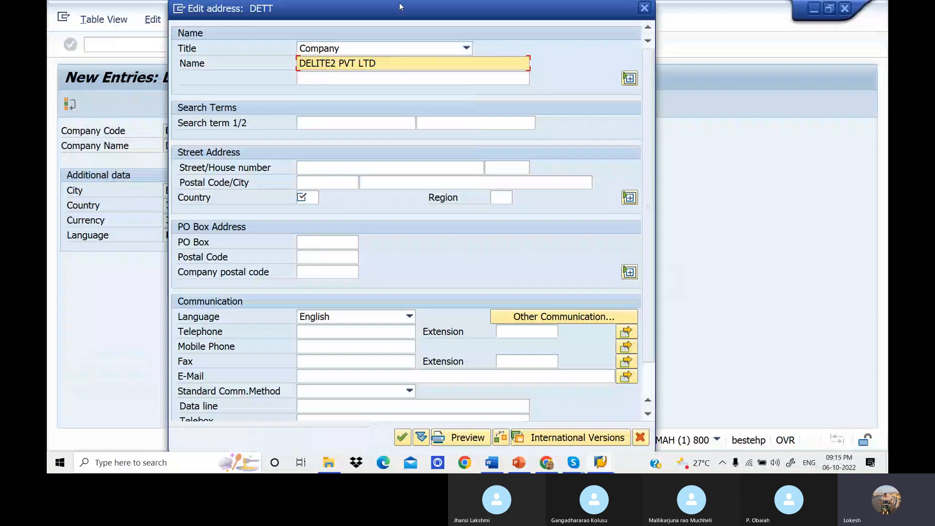
{"action": "left_click_drag", "start_coordinate": [400, 7], "coordinate": [505, 8]}
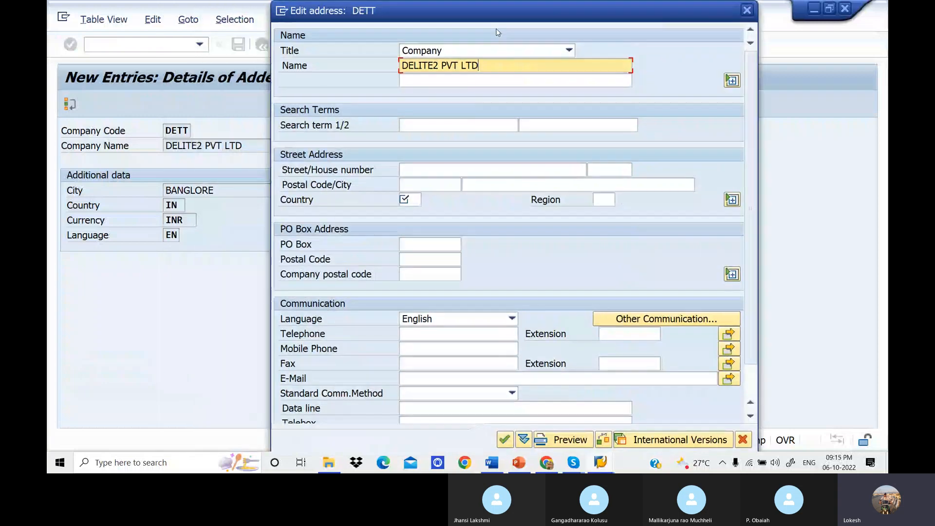
{"action": "left_click", "coordinate": [504, 68]}
Enter the street name and the postal code in the street address of company code DETT.
{"action": "left_click", "coordinate": [440, 168]}
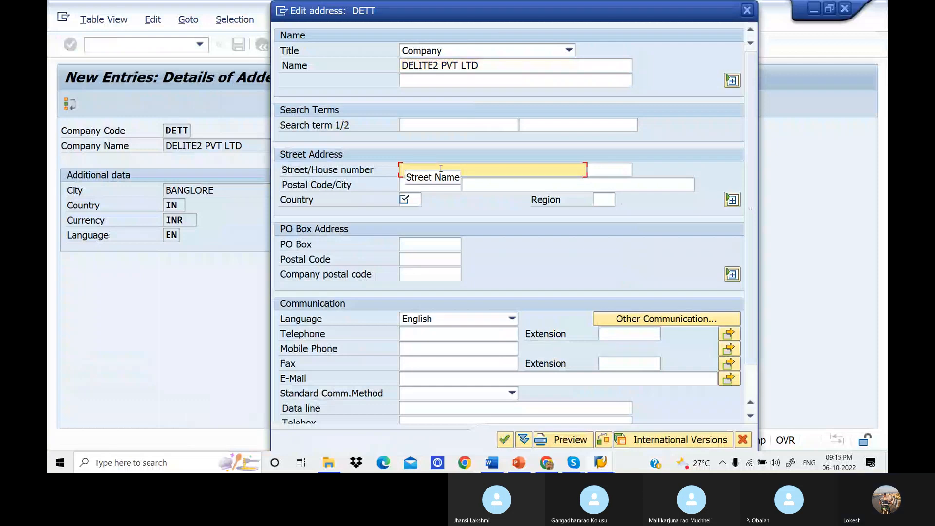
{"action": "type", "text": "M"}
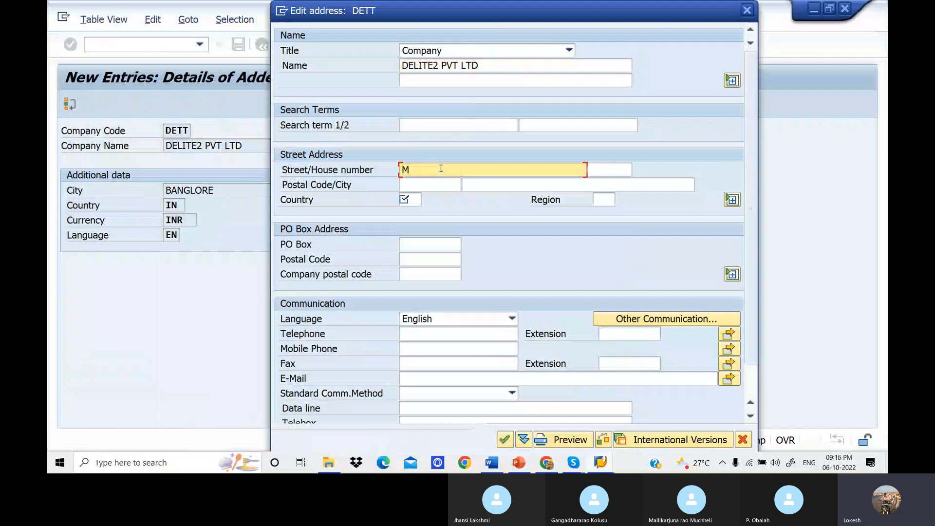
{"action": "type", "text": "ARA"}
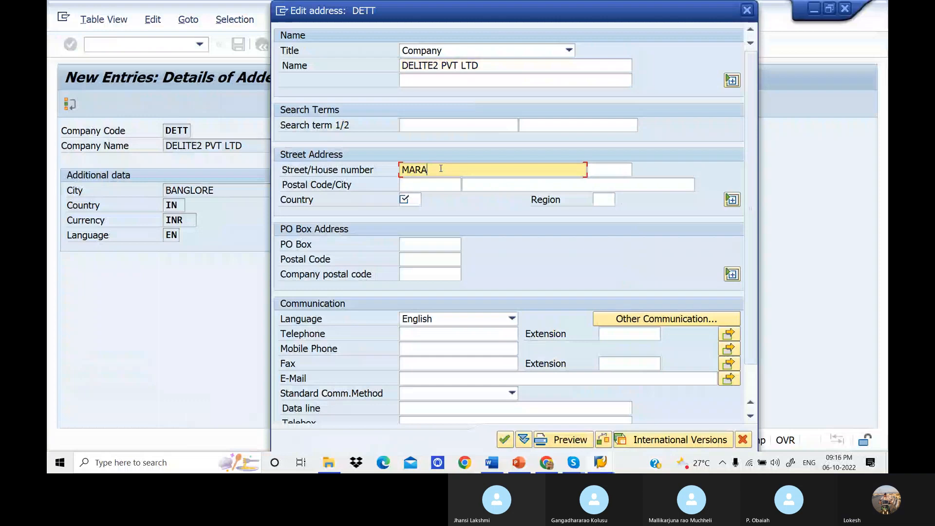
{"action": "type", "text": "HA GALI"}
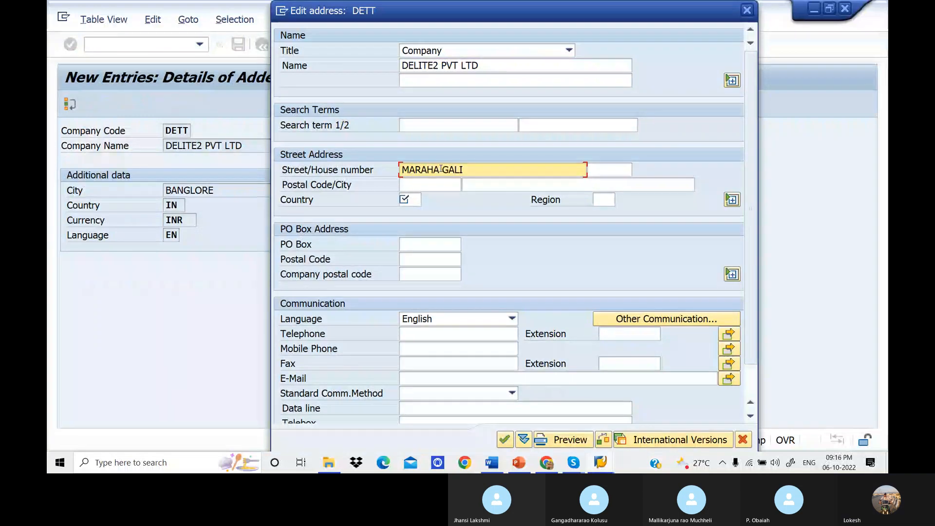
{"action": "key", "text": "BackSpace"}
{"action": "key", "text": "BackSpace"}
{"action": "key", "text": "BackSpace"}
{"action": "key", "text": "BackSpace"}
{"action": "type", "text": "HALI"}
{"action": "left_click", "coordinate": [433, 185]}
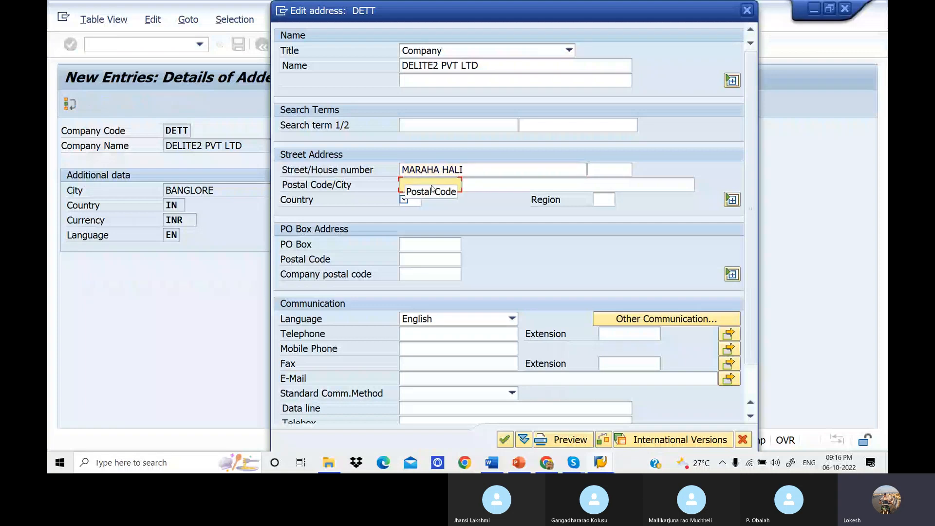
{"action": "type", "text": "516216"}
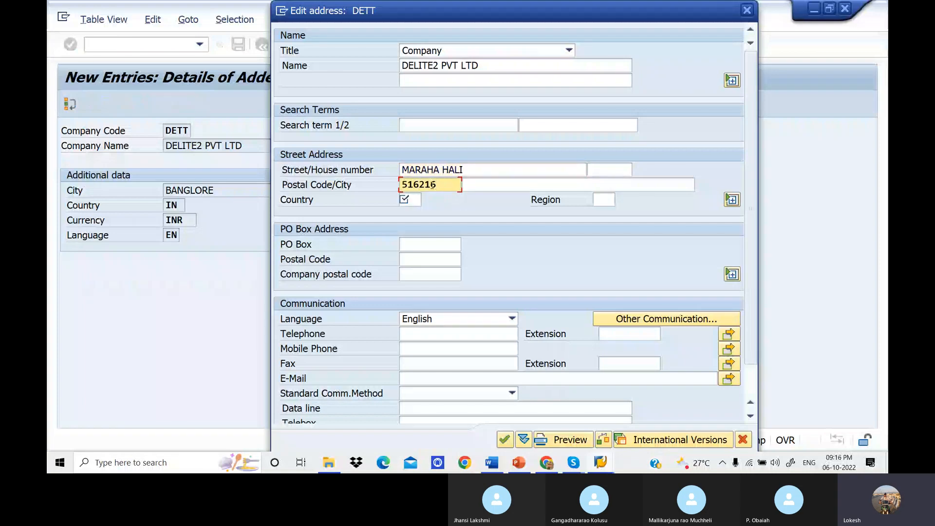
{"action": "key", "text": "Tab"}
{"action": "key", "text": "Tab"}
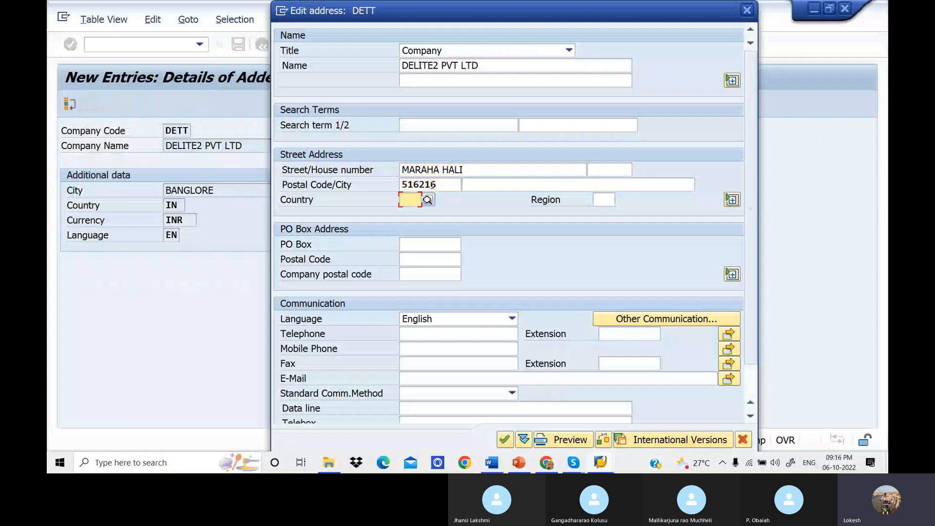
Set the country to IN and pick region 10 (Karnataka) in the street address of company code DETT.
{"action": "type", "text": "IN"}
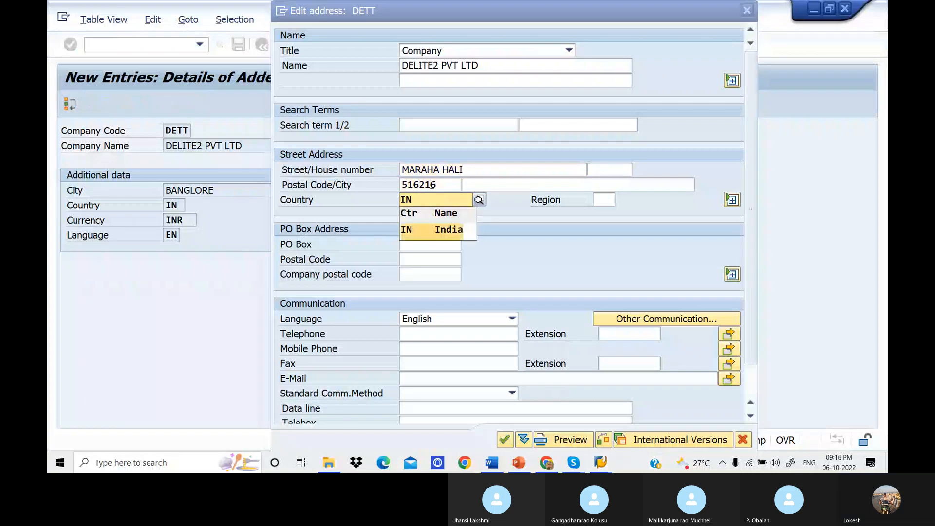
{"action": "left_click", "coordinate": [602, 200]}
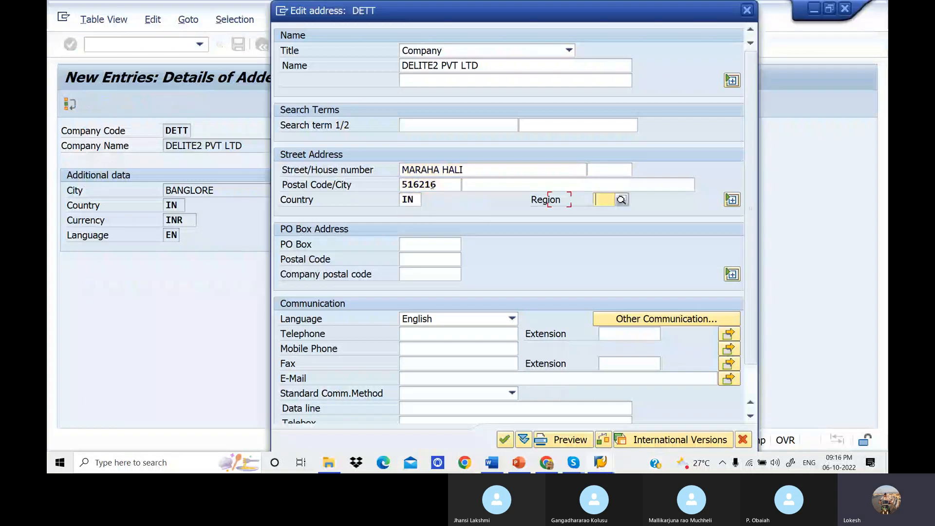
{"action": "left_click", "coordinate": [621, 200]}
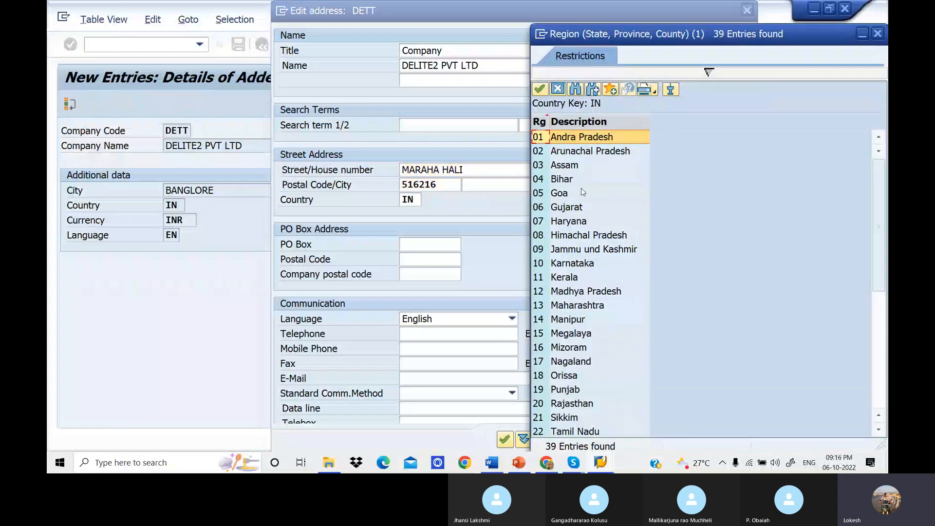
{"action": "scroll", "coordinate": [575, 243], "scroll_direction": "down", "scroll_amount": 4}
{"action": "scroll", "coordinate": [575, 243], "scroll_direction": "up", "scroll_amount": 1}
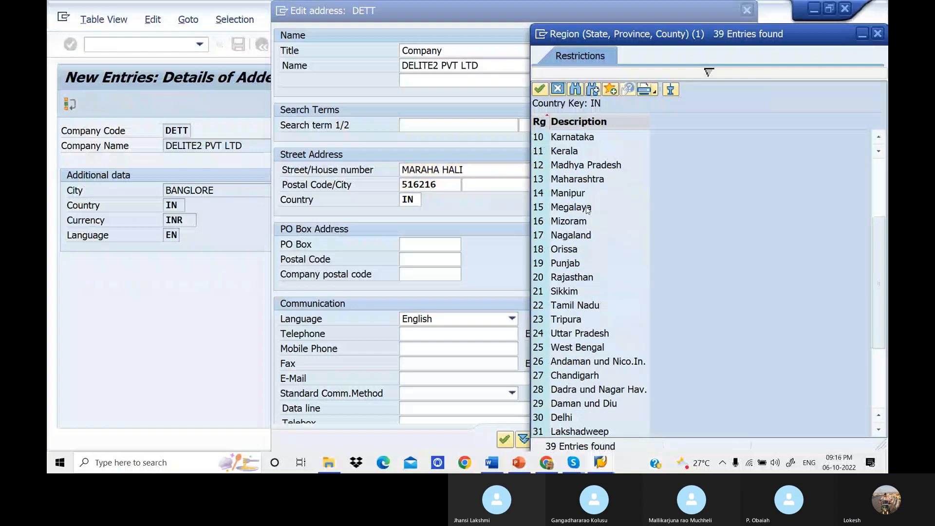
{"action": "left_click", "coordinate": [562, 138]}
{"action": "double_click", "coordinate": [563, 137]}
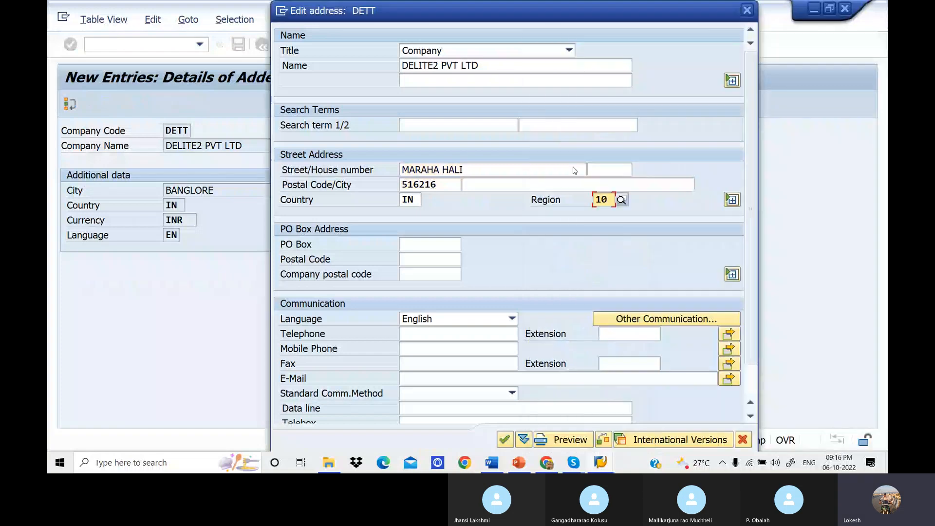
Fill in the PO box and its postal code in the PO Box Address of DETT, and confirm the address.
{"action": "left_click", "coordinate": [411, 247]}
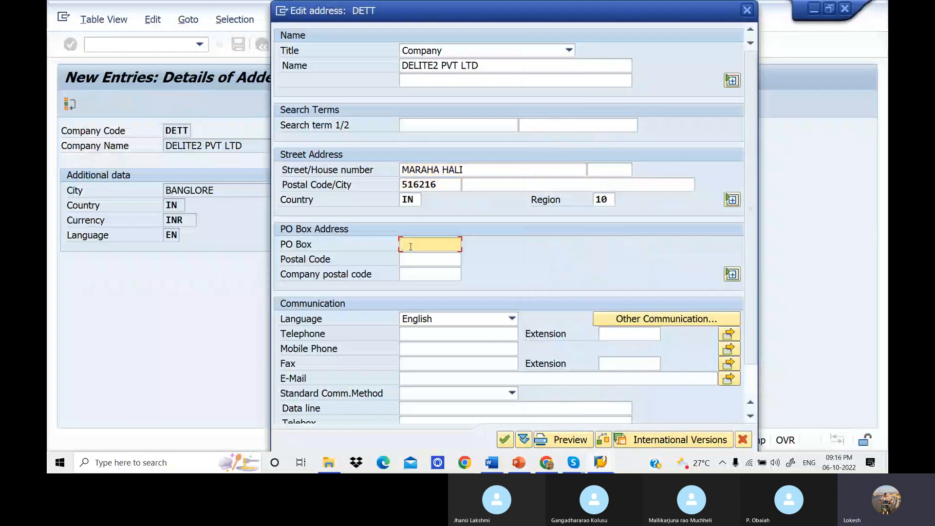
{"action": "type", "text": "51621"}
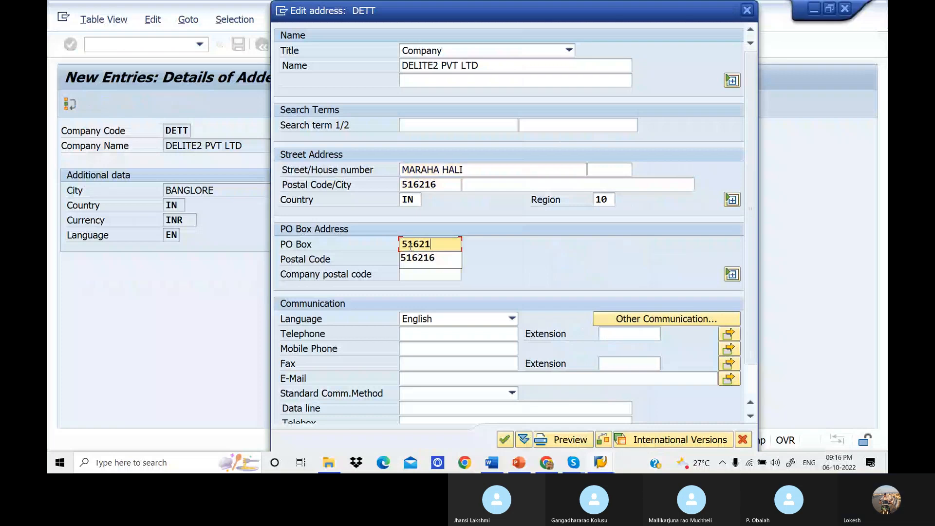
{"action": "type", "text": "6"}
{"action": "key", "text": "Tab"}
{"action": "type", "text": "516216"}
{"action": "key", "text": "Tab"}
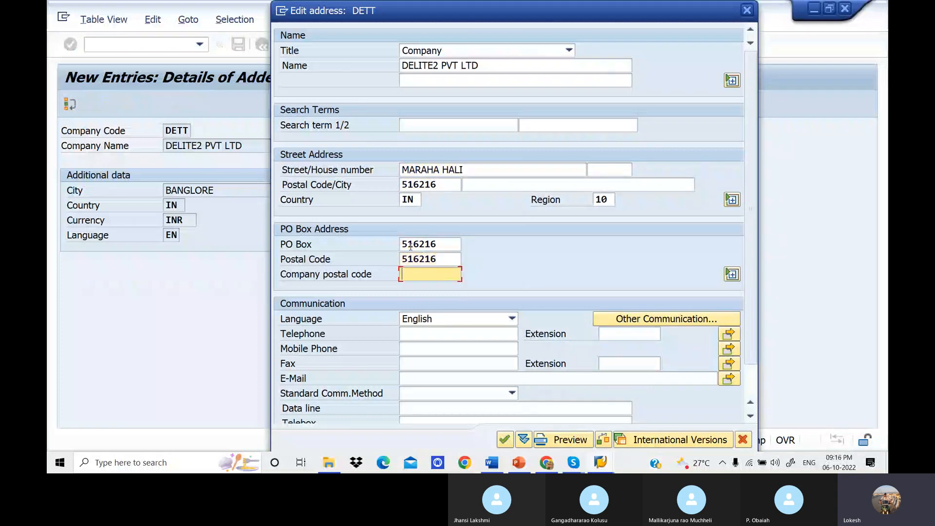
{"action": "left_click", "coordinate": [505, 444]}
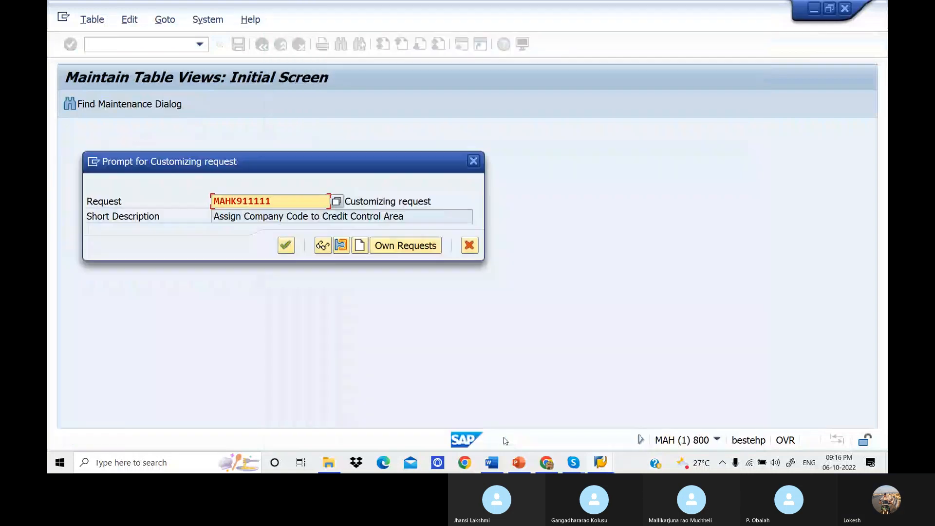
Create a customizing request with the short description COMPANY CODE DELITE2 and save the company code to it.
{"action": "left_click", "coordinate": [359, 251]}
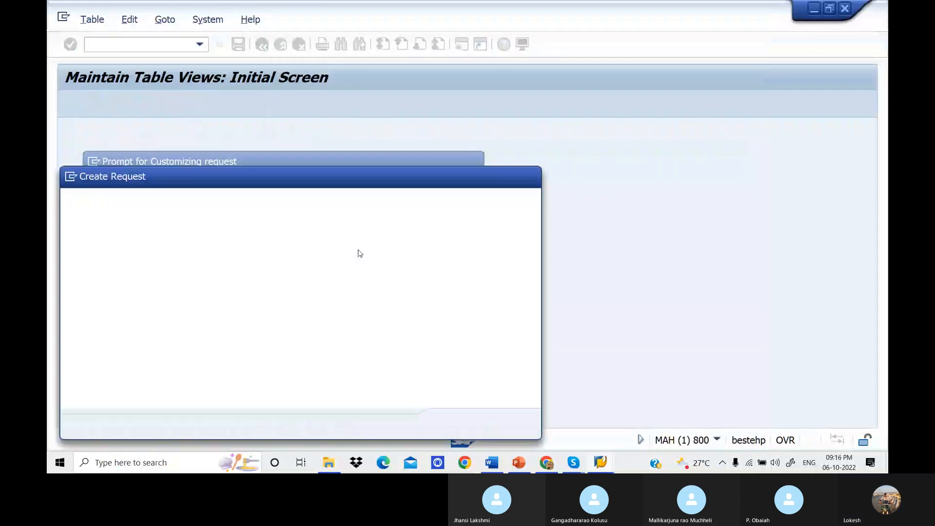
{"action": "type", "text": "COMPA"}
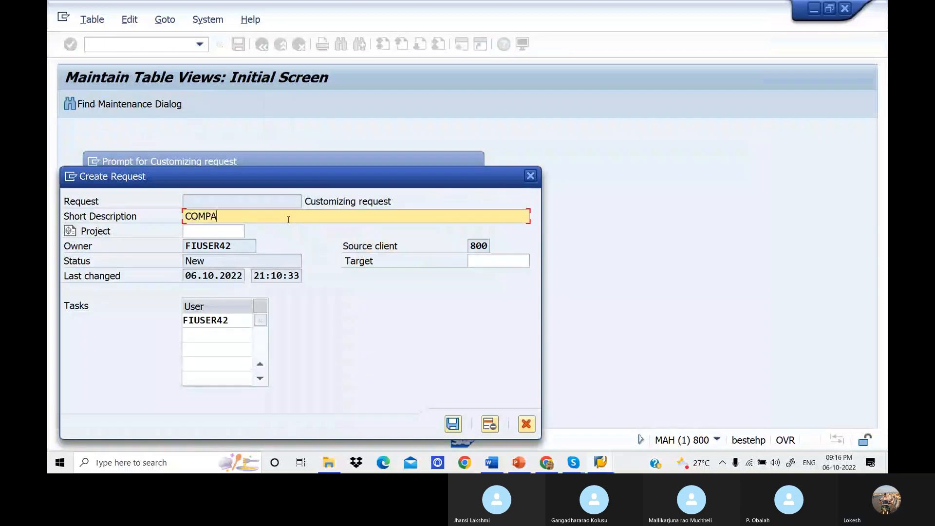
{"action": "type", "text": "NY CODE"}
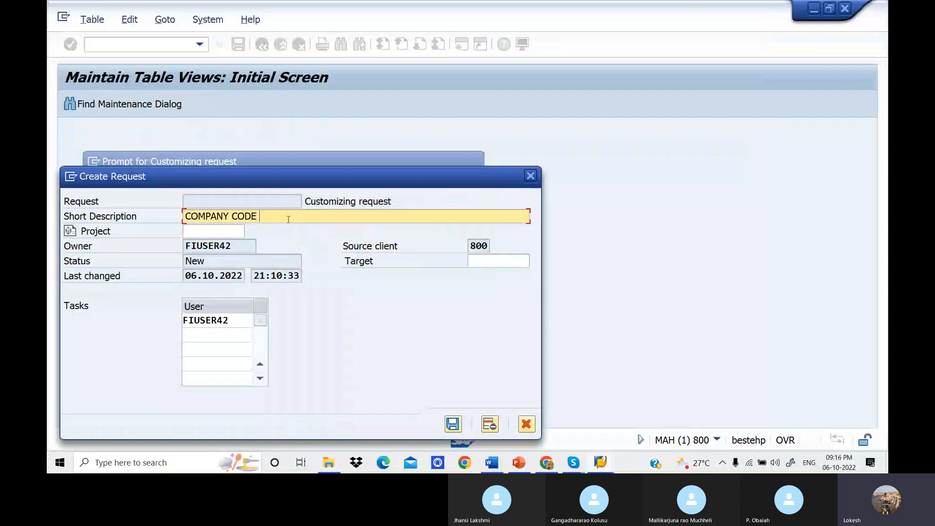
{"action": "type", "text": " DELITE2"}
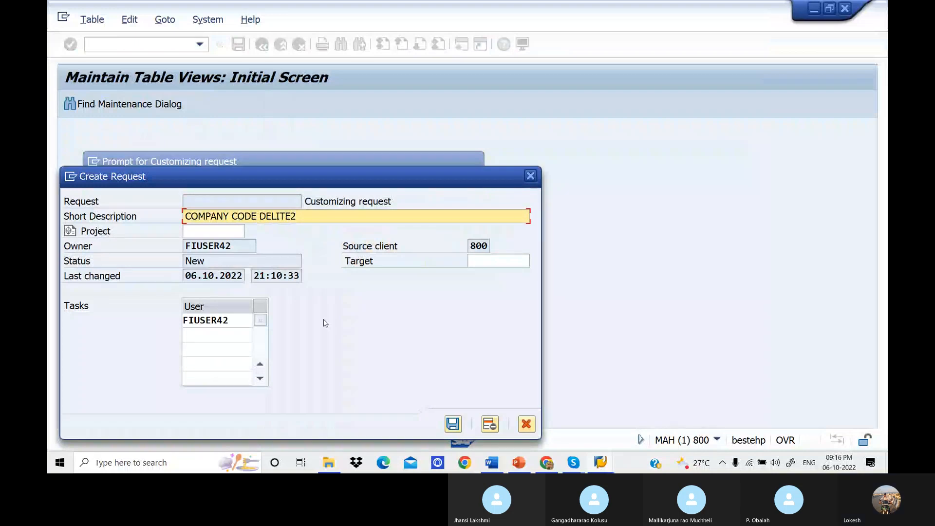
{"action": "left_click", "coordinate": [454, 424]}
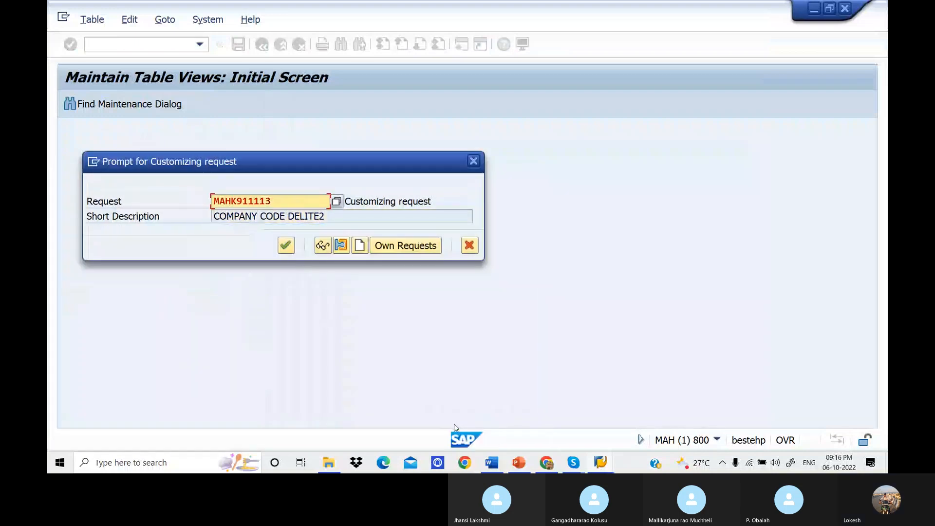
{"action": "left_click", "coordinate": [286, 245]}
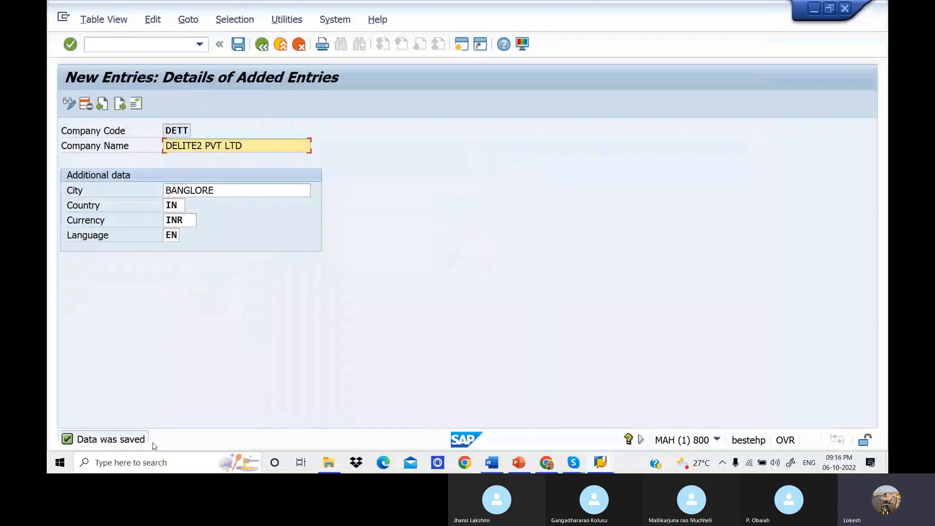
Return to the company code overview, position the list at DELT and compare the company names of DELT and DETT.
{"action": "left_click", "coordinate": [261, 45]}
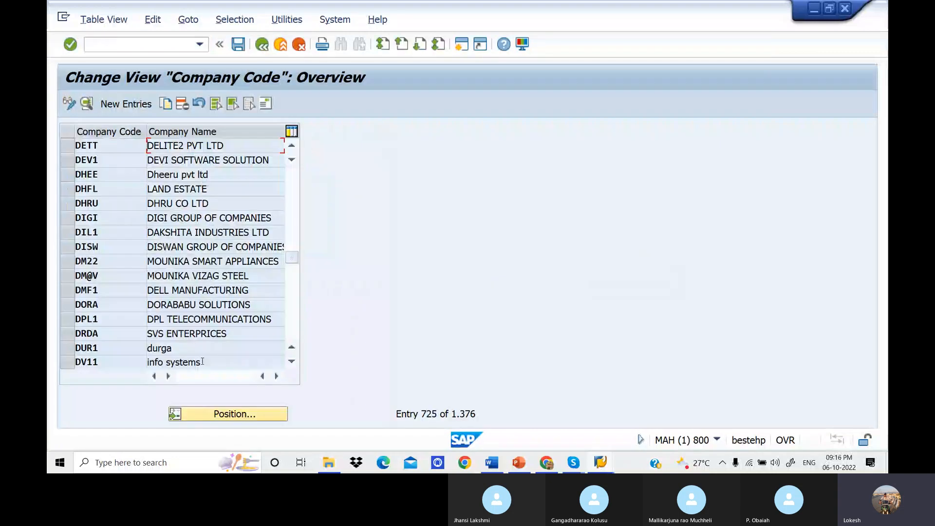
{"action": "left_click", "coordinate": [227, 413]}
{"action": "type", "text": "DE"}
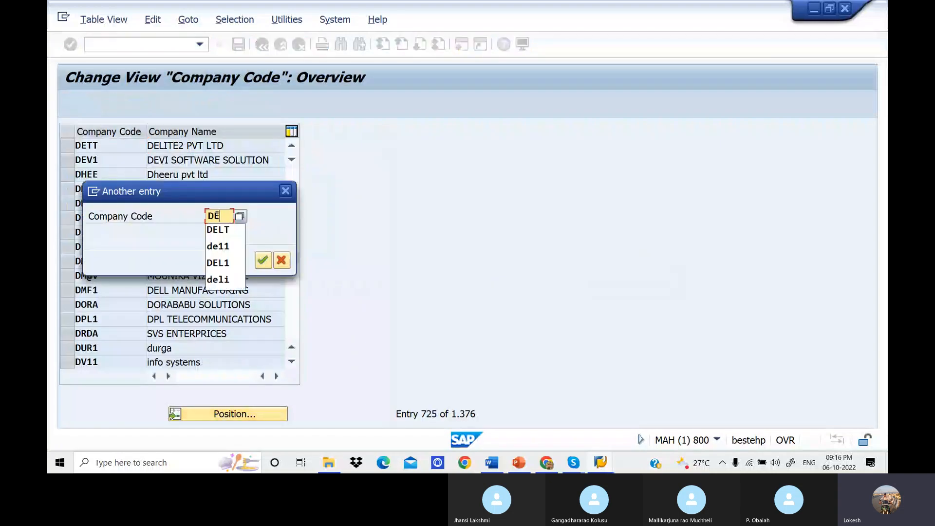
{"action": "type", "text": "LT"}
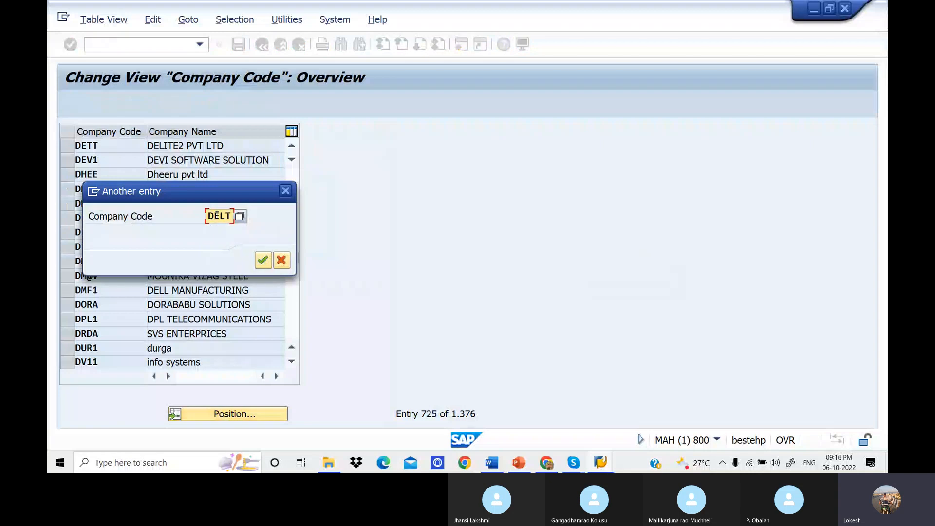
{"action": "left_click", "coordinate": [263, 261]}
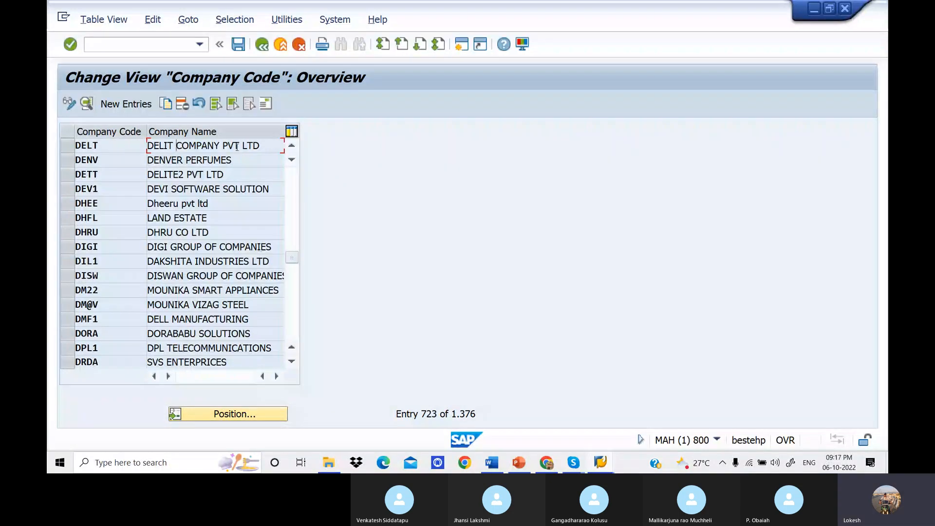
{"action": "left_click_drag", "start_coordinate": [261, 145], "coordinate": [147, 146]}
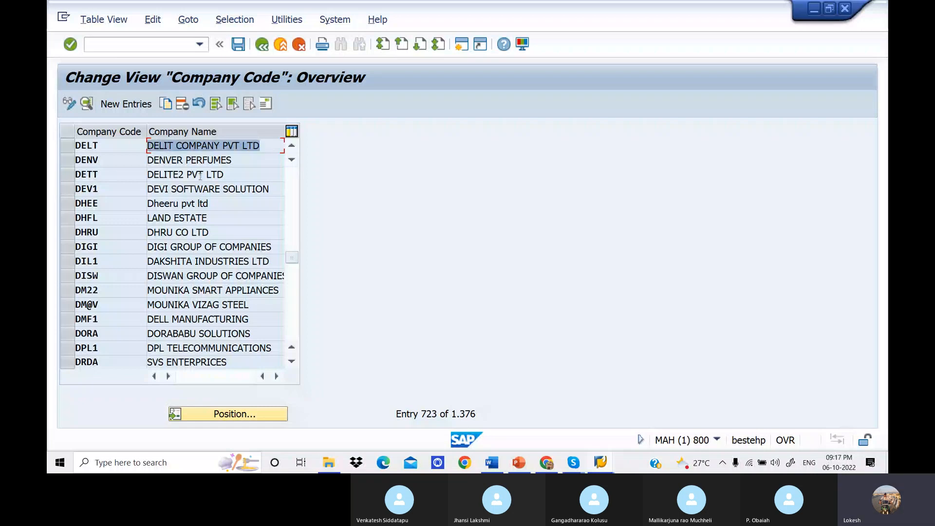
{"action": "left_click_drag", "start_coordinate": [234, 176], "coordinate": [149, 176]}
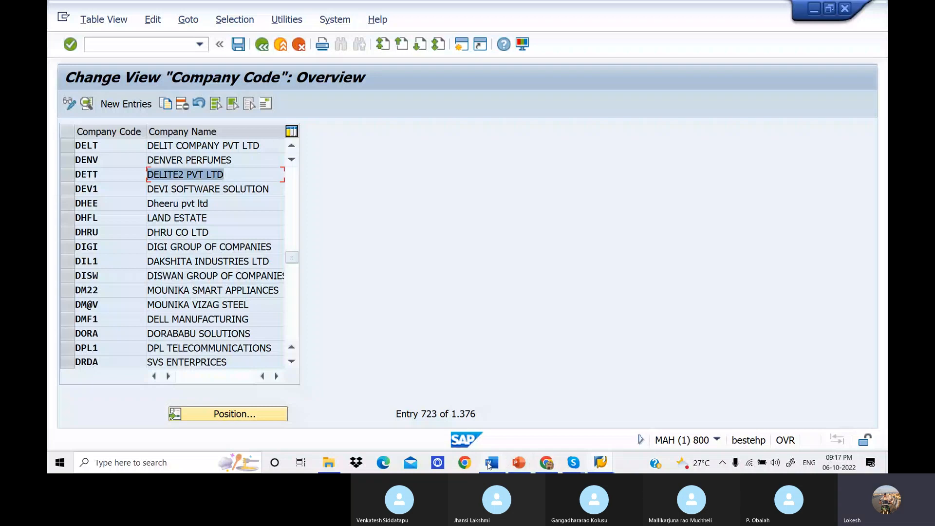
Check the Skype group call and the Enterprise Structure Configuration slide in PowerPoint, and return to the call.
{"action": "left_click", "coordinate": [573, 463]}
{"action": "left_click", "coordinate": [556, 416]}
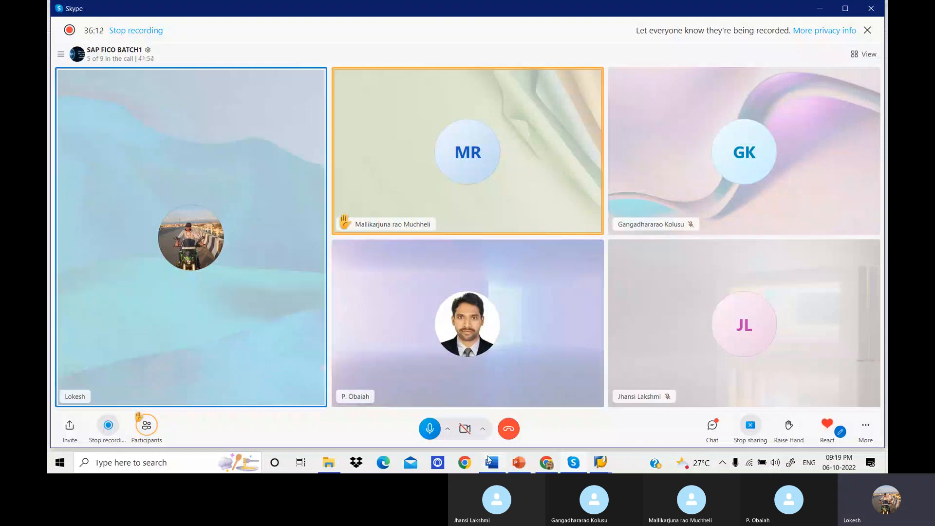
{"action": "left_click", "coordinate": [519, 463]}
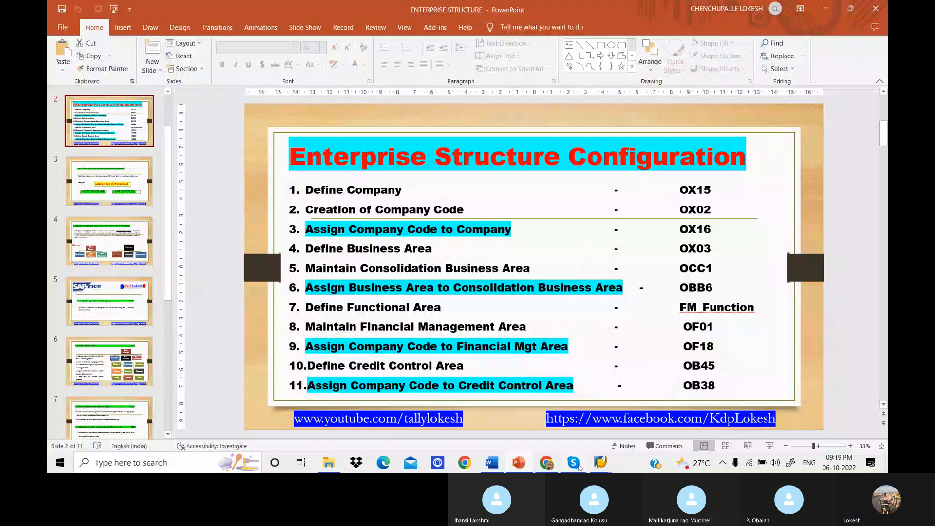
{"action": "mouse_move", "coordinate": [574, 460]}
{"action": "left_click", "coordinate": [589, 418]}
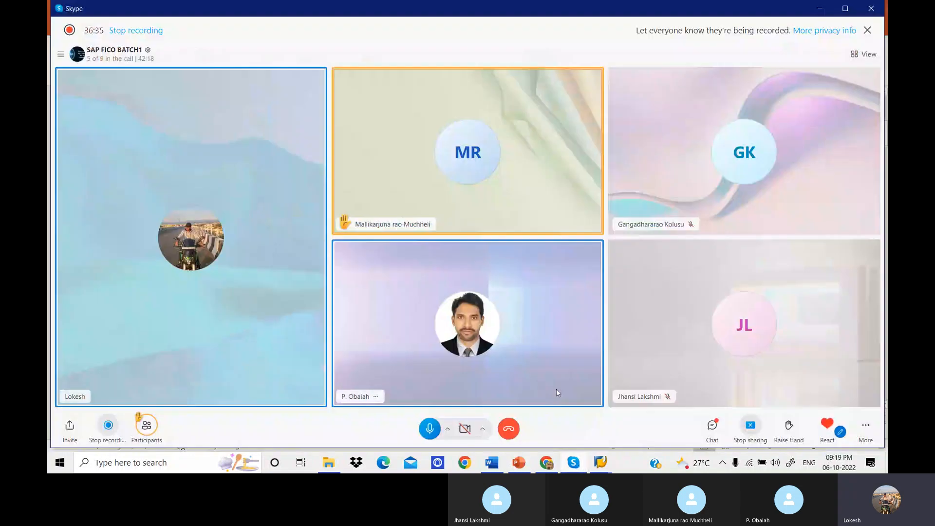